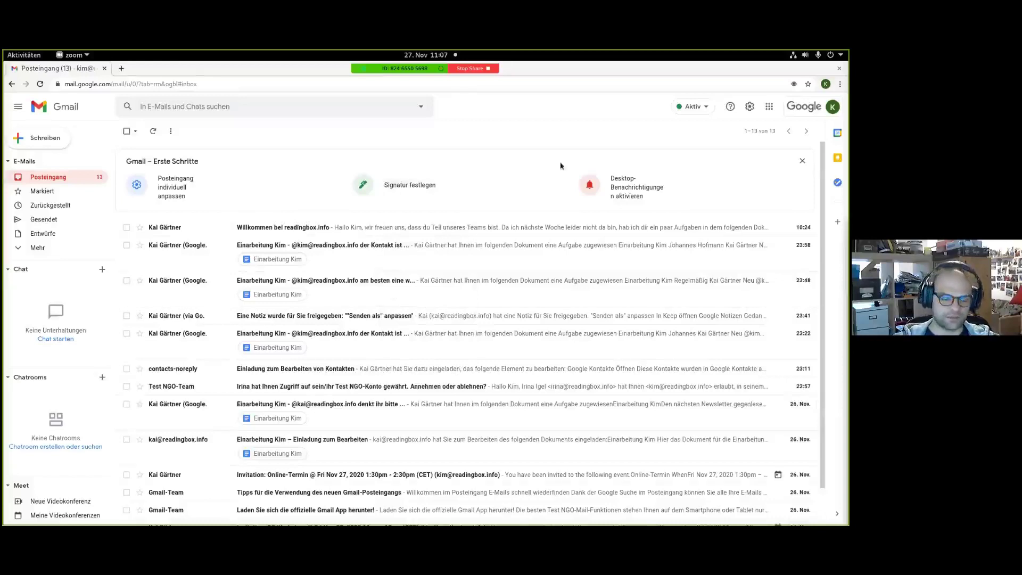
Load Gmail in a new browser tab and close the duplicate Gmail tab.
left_click(121, 69)
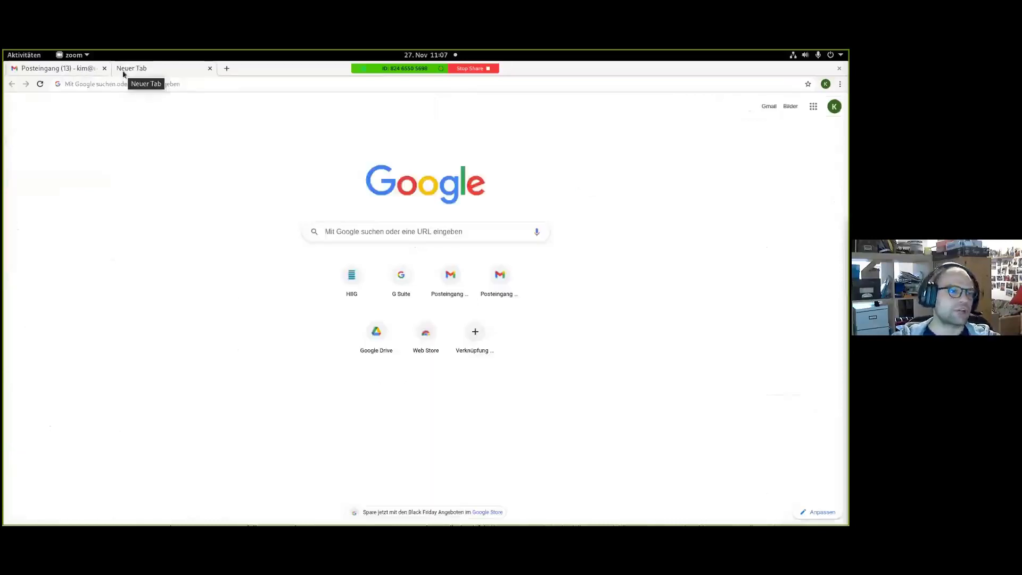
left_click(108, 83)
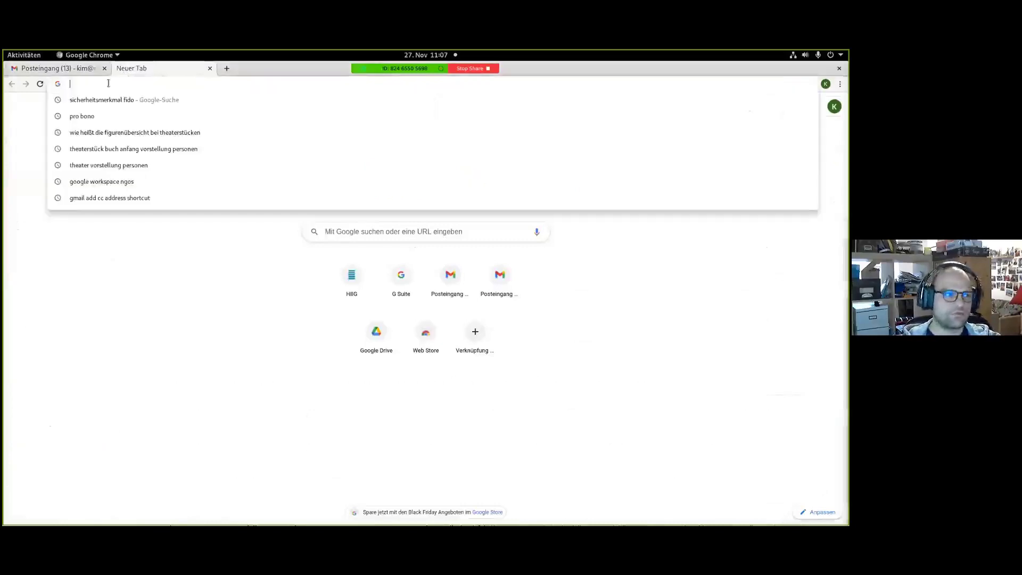
type("gmail")
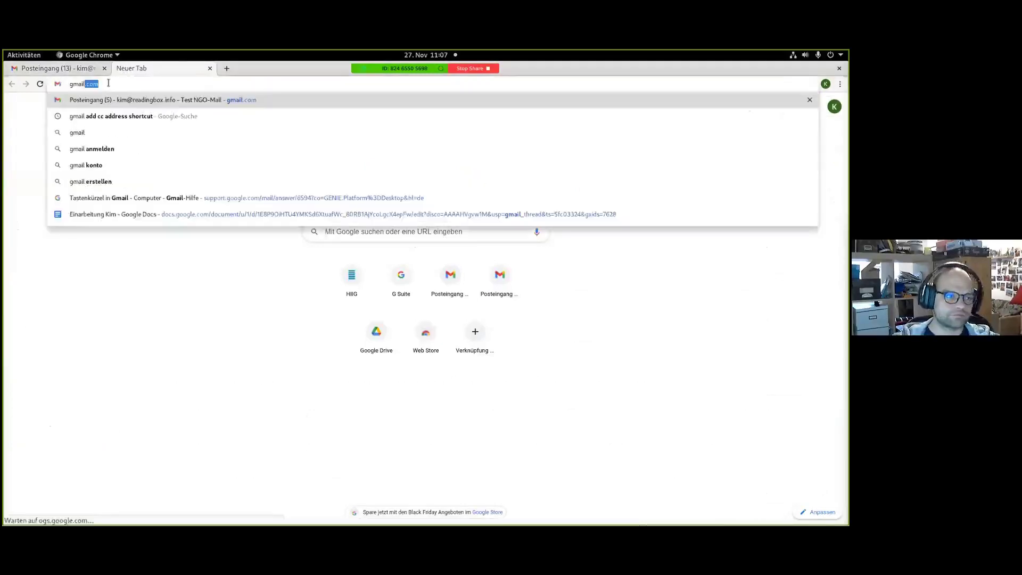
key("Return")
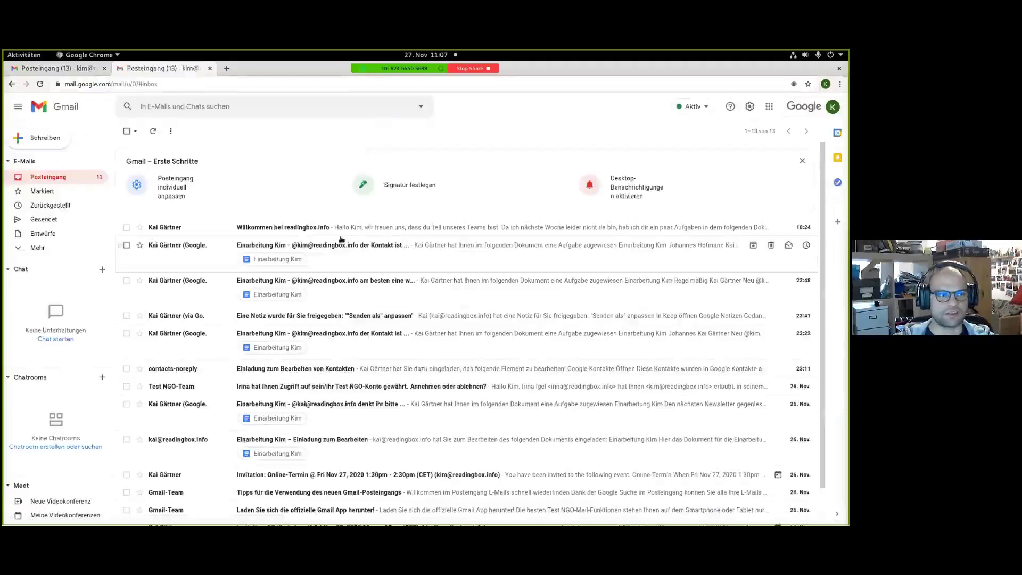
left_click(209, 69)
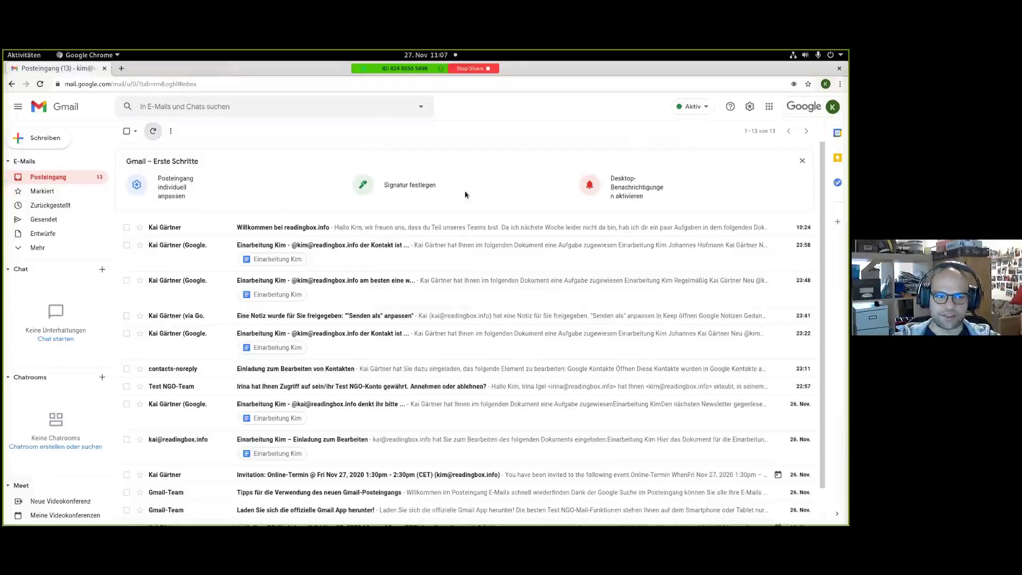
Open the Willkommen bei readingbox.info mail and view its linked Einarbeitung Kim document, then return.
scroll(363, 451, "down", 1)
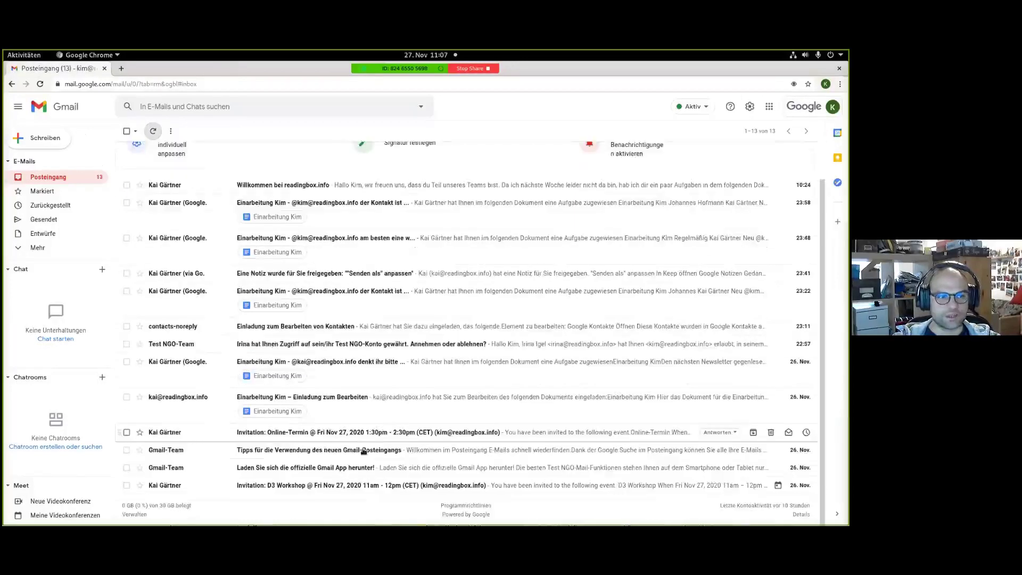
left_click(255, 185)
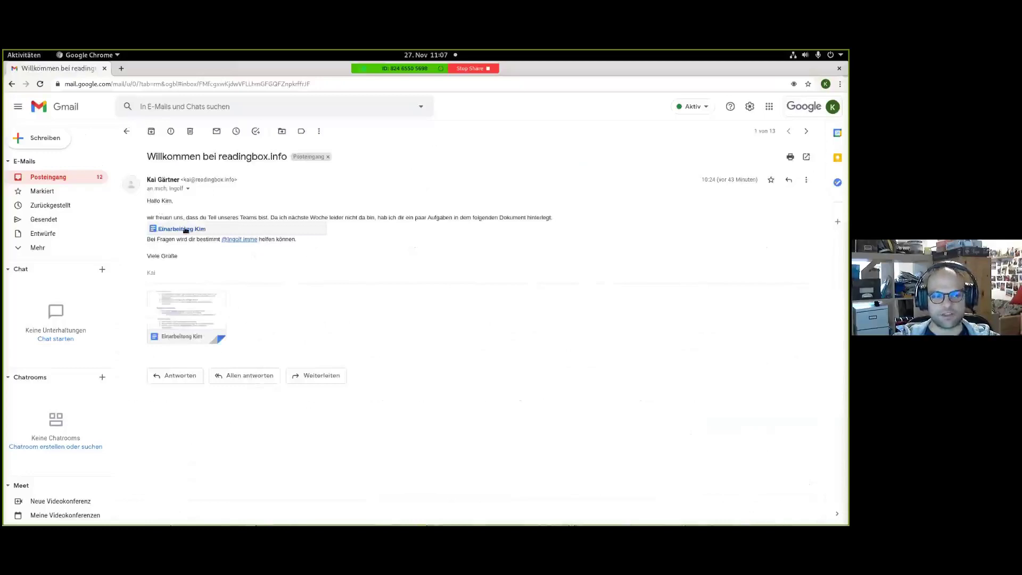
left_click(204, 312)
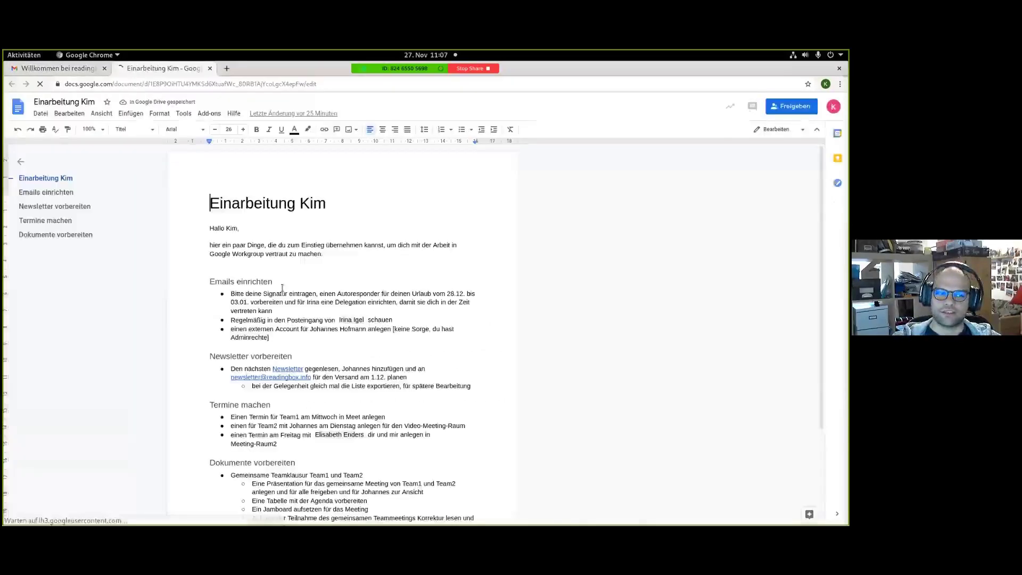
scroll(452, 227, "down", 1)
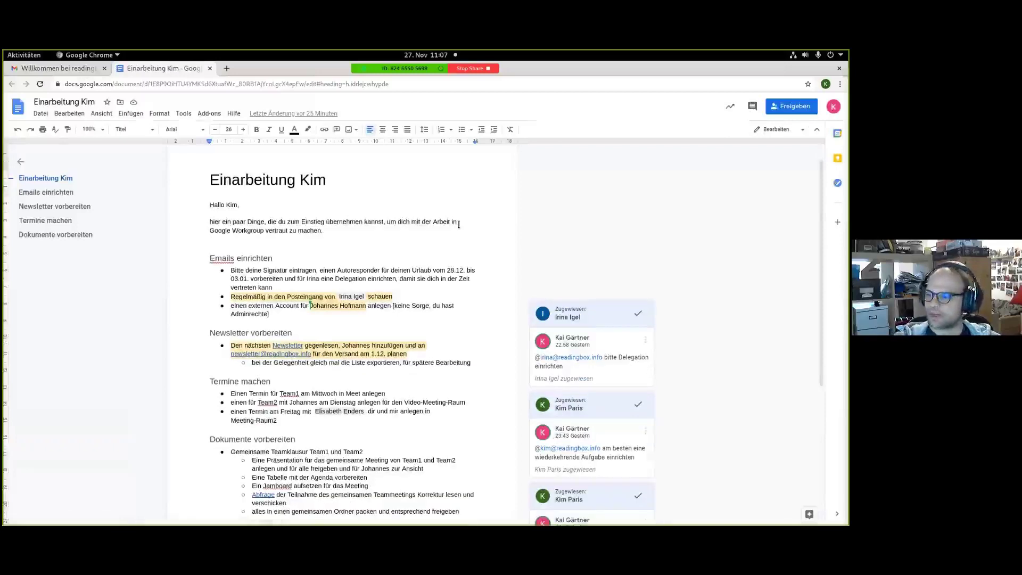
scroll(459, 224, "down", 1)
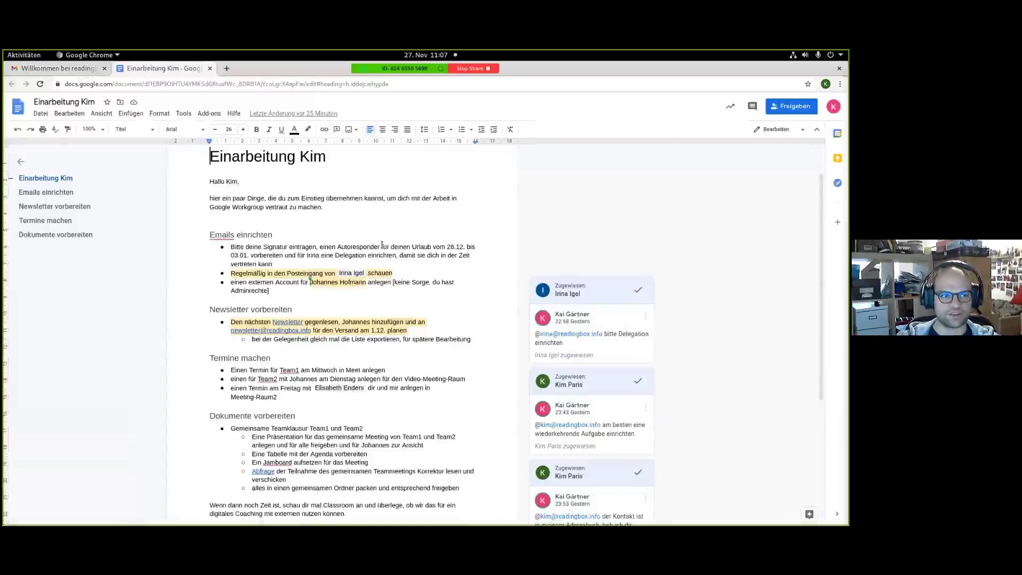
left_click(53, 68)
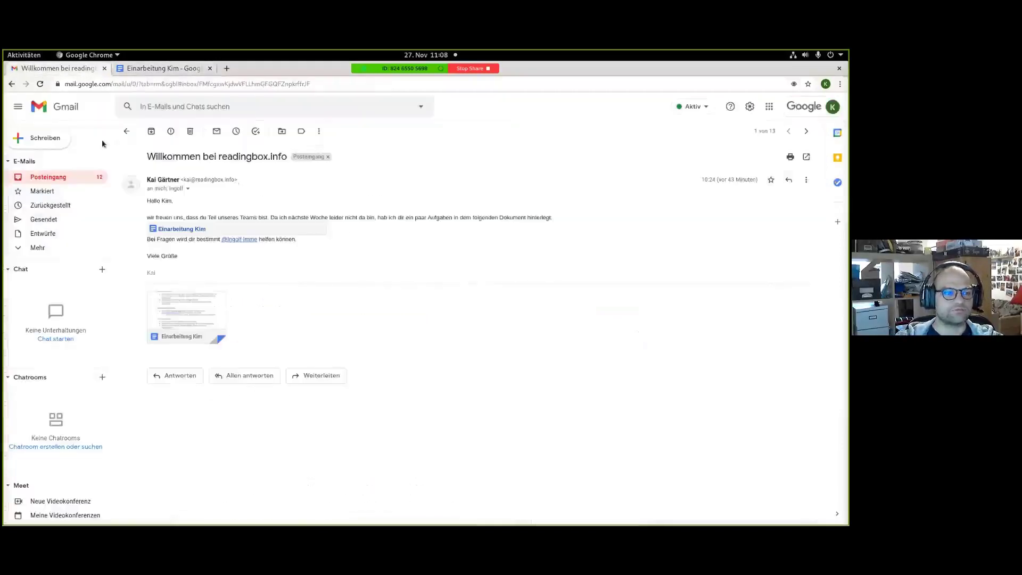
Enable the out-of-office reply from 27 November 2020 with the user's name and IT as message.
left_click(48, 176)
scroll(159, 175, "up", 2)
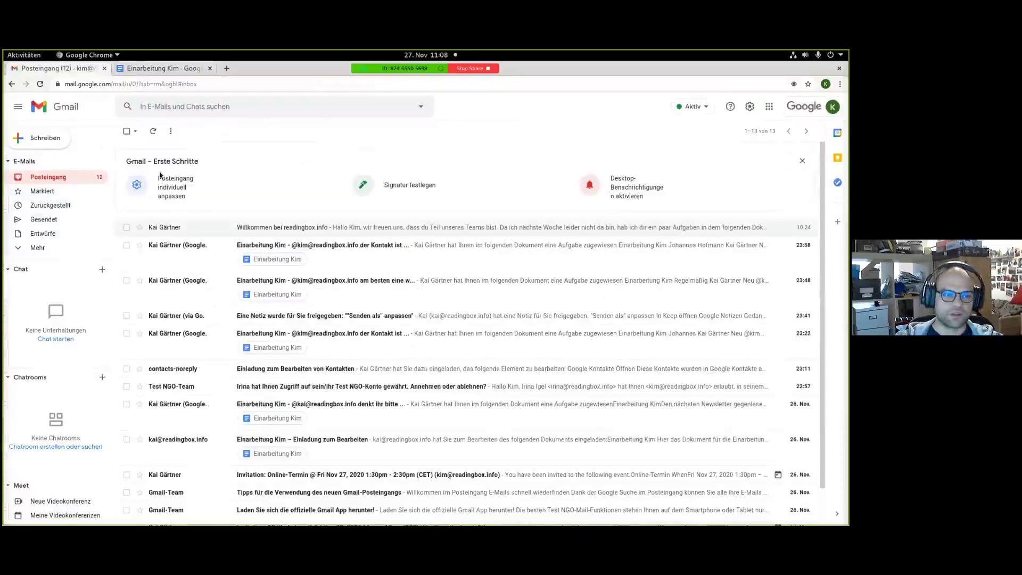
left_click(461, 248)
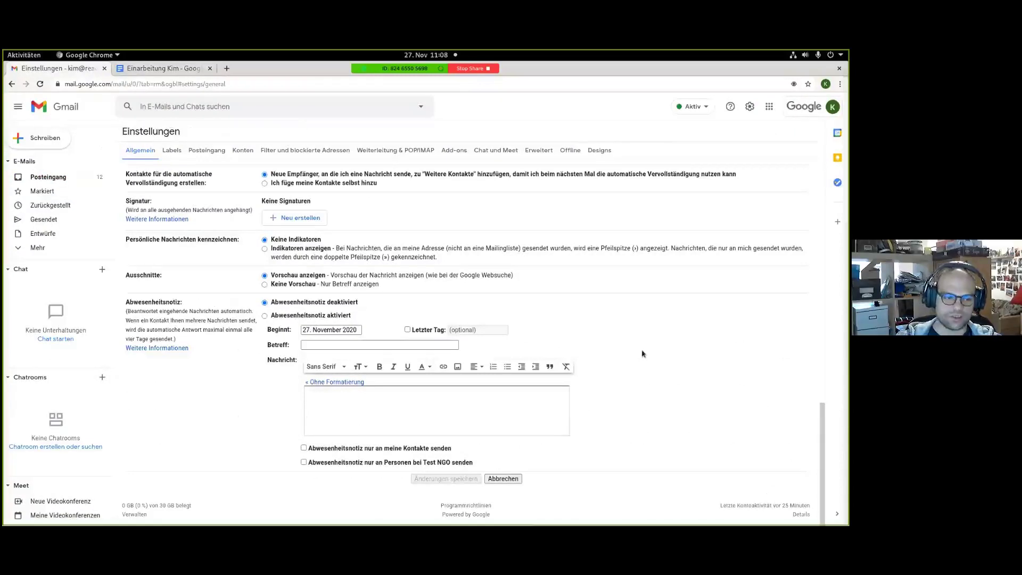
type("Kim PAri")
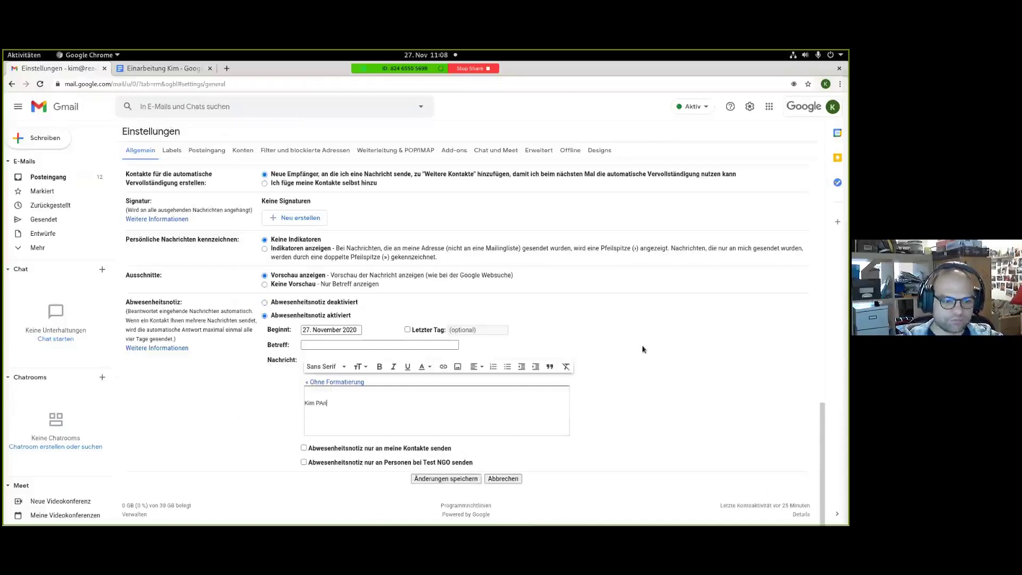
key("BackSpace")
key("BackSpace")
key("BackSpace")
type("aris")
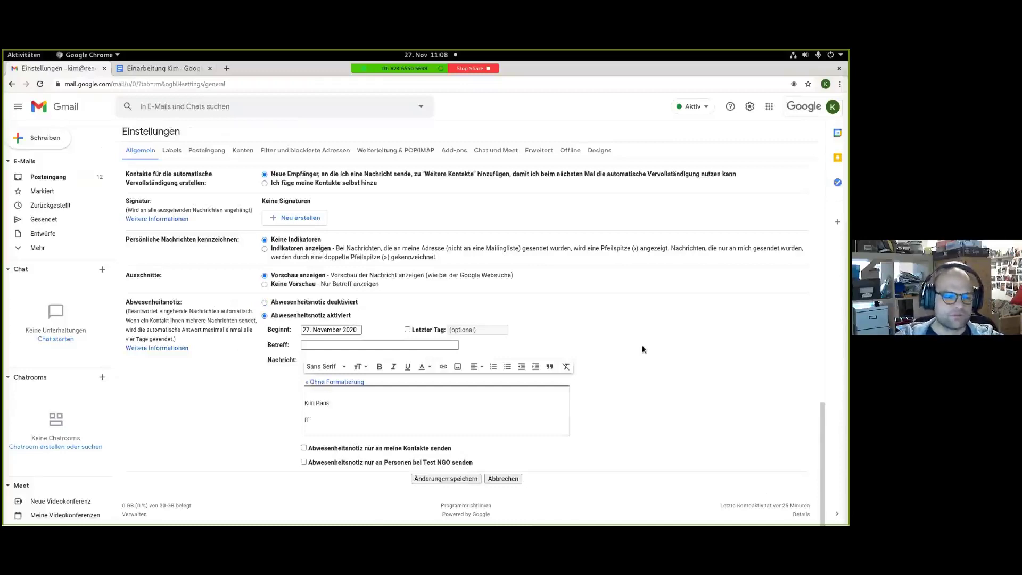
left_click(441, 479)
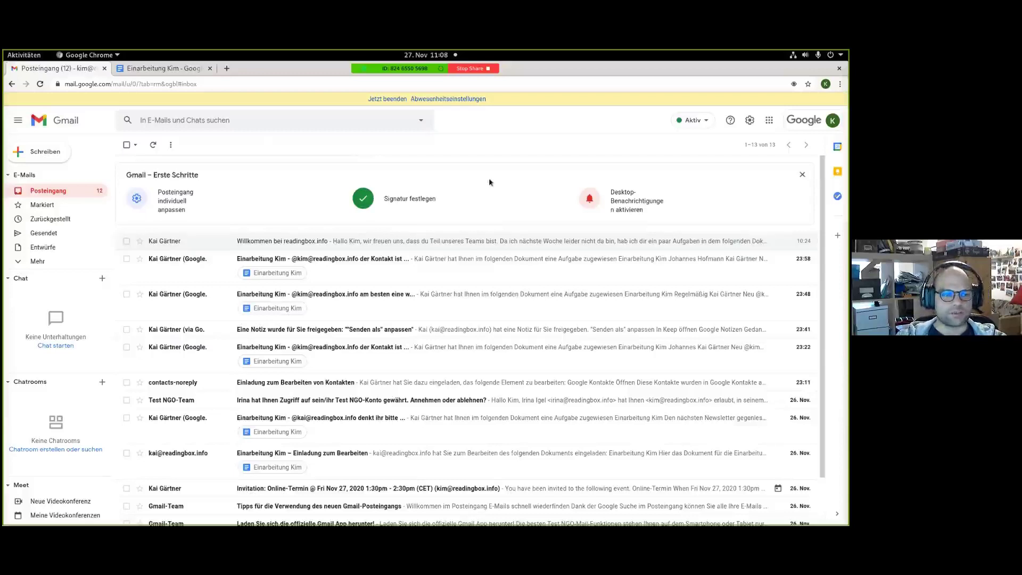
scroll(492, 183, "down", 1)
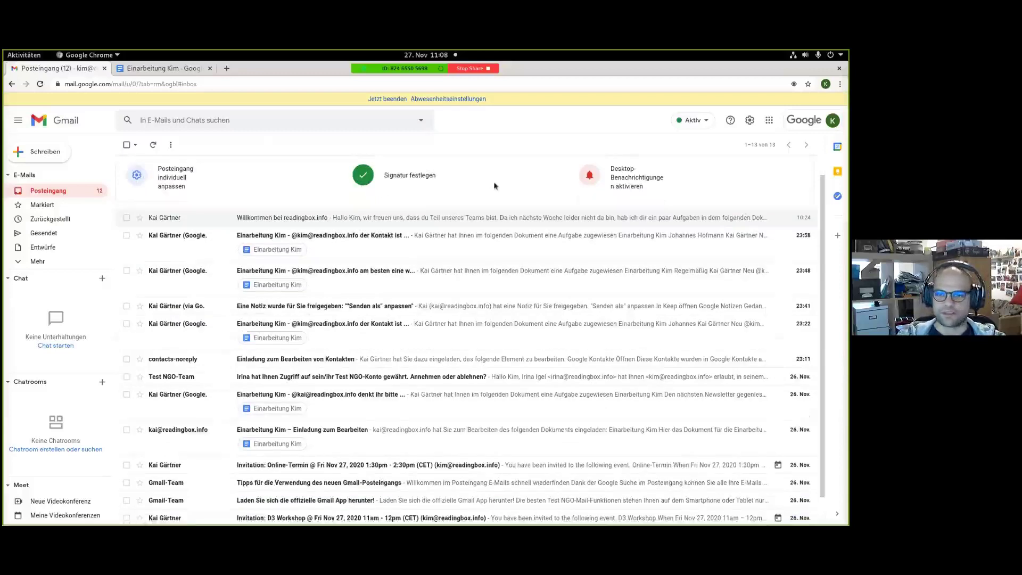
scroll(495, 186, "up", 1)
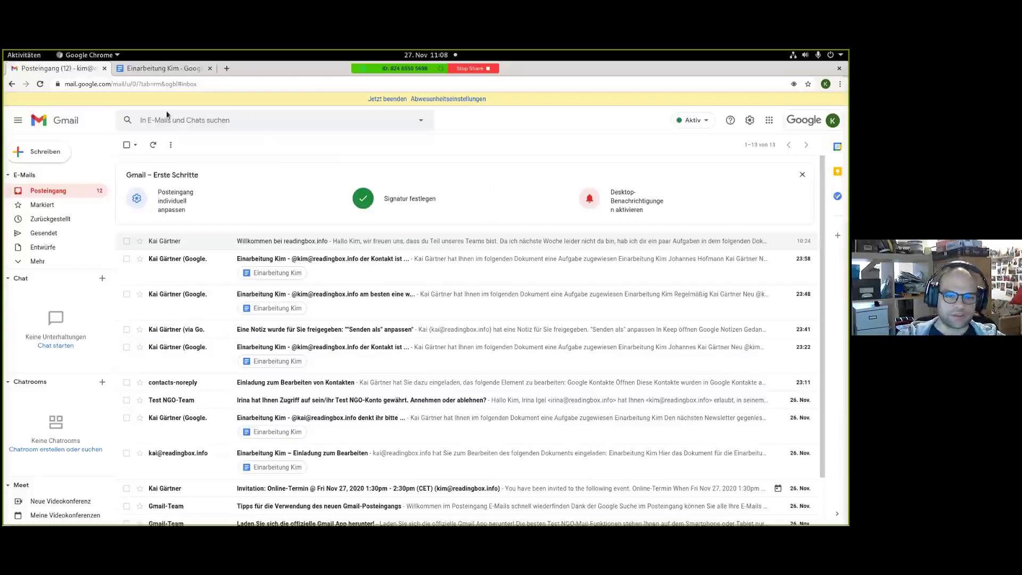
left_click(159, 69)
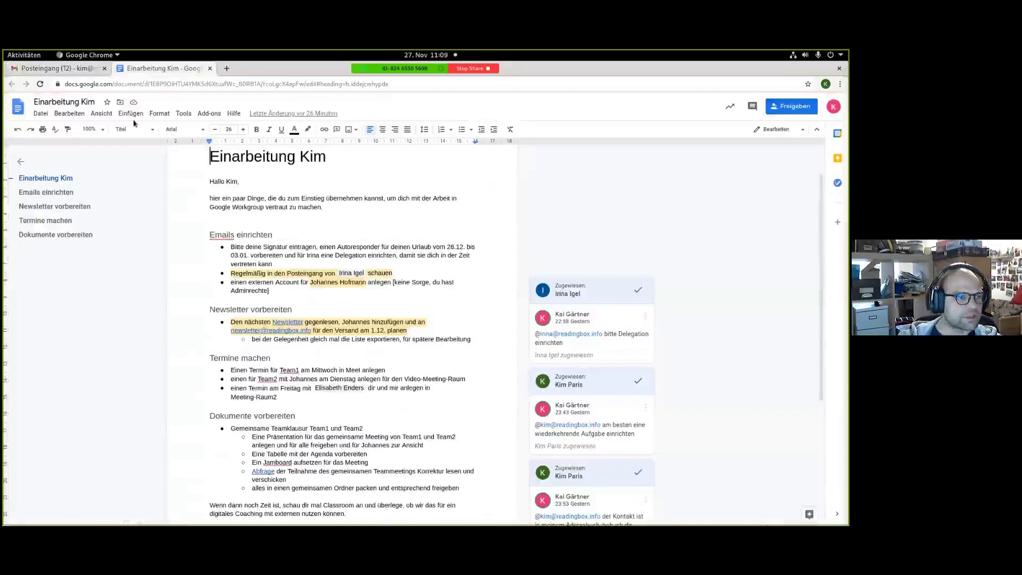
left_click(89, 129)
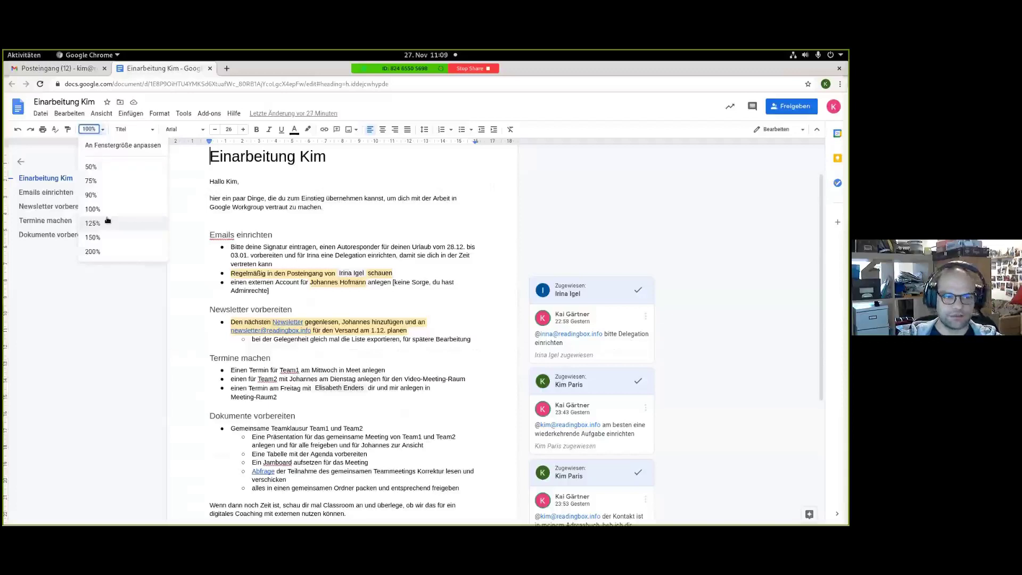
left_click(106, 237)
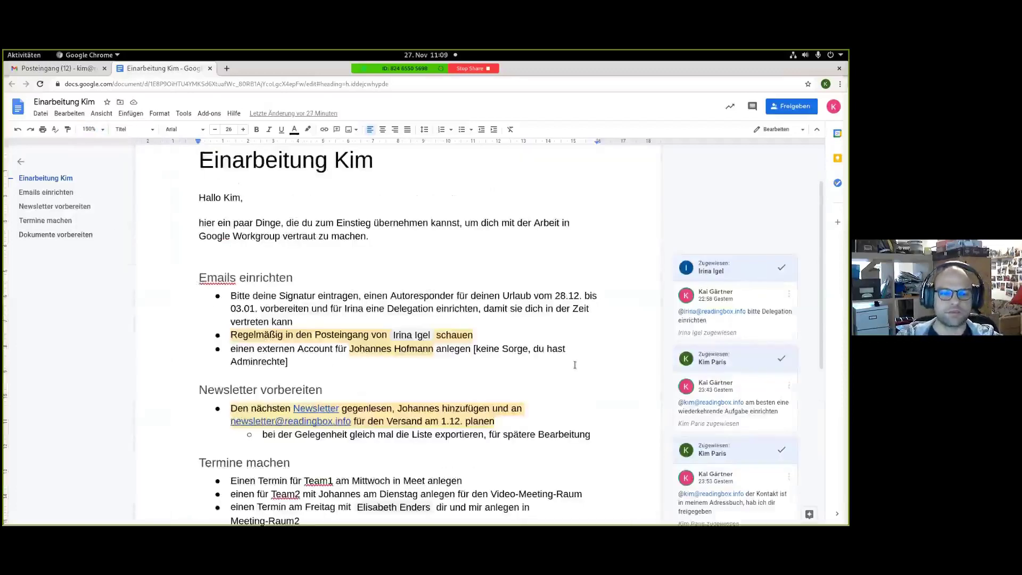
left_click(323, 337)
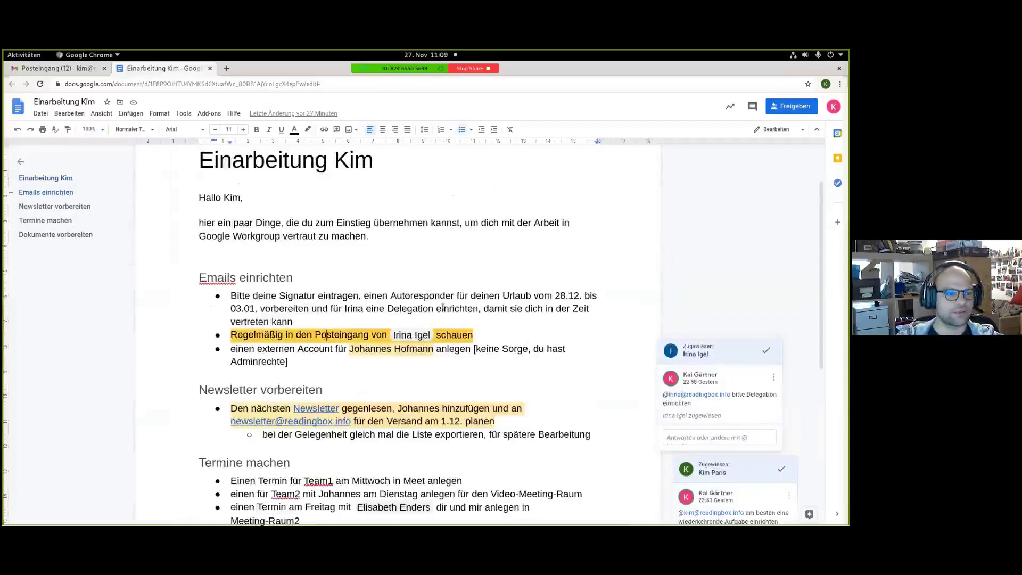
Open the Test NGO-Team mailbox access request and accept the delegation.
left_click(38, 73)
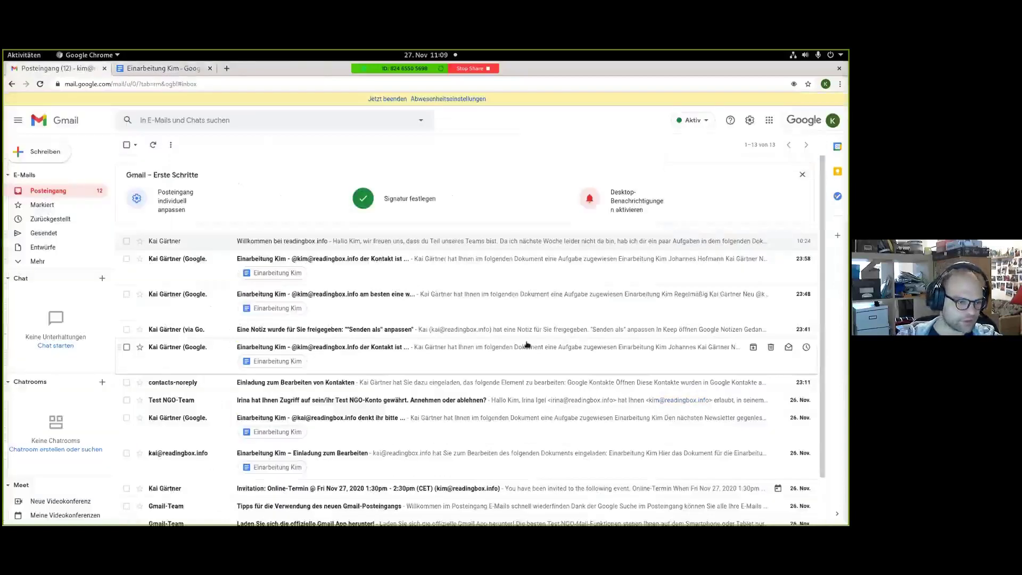
scroll(372, 279, "down", 1)
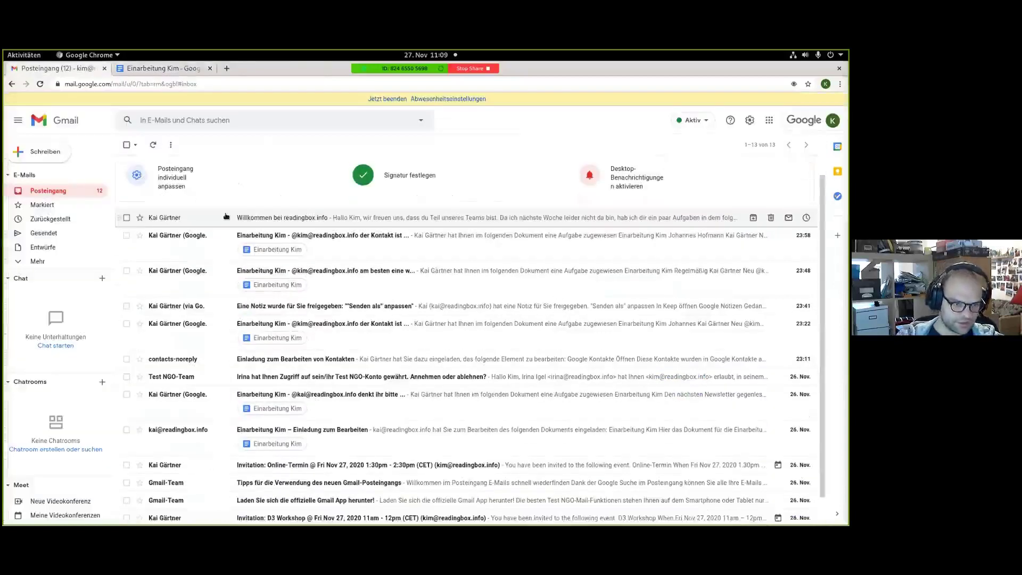
scroll(226, 215, "down", 1)
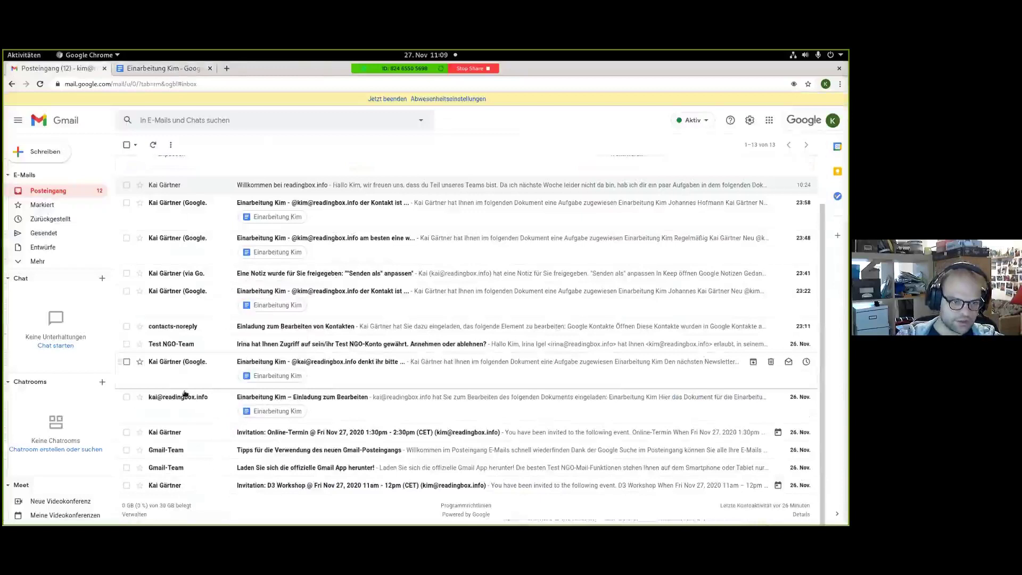
left_click(302, 344)
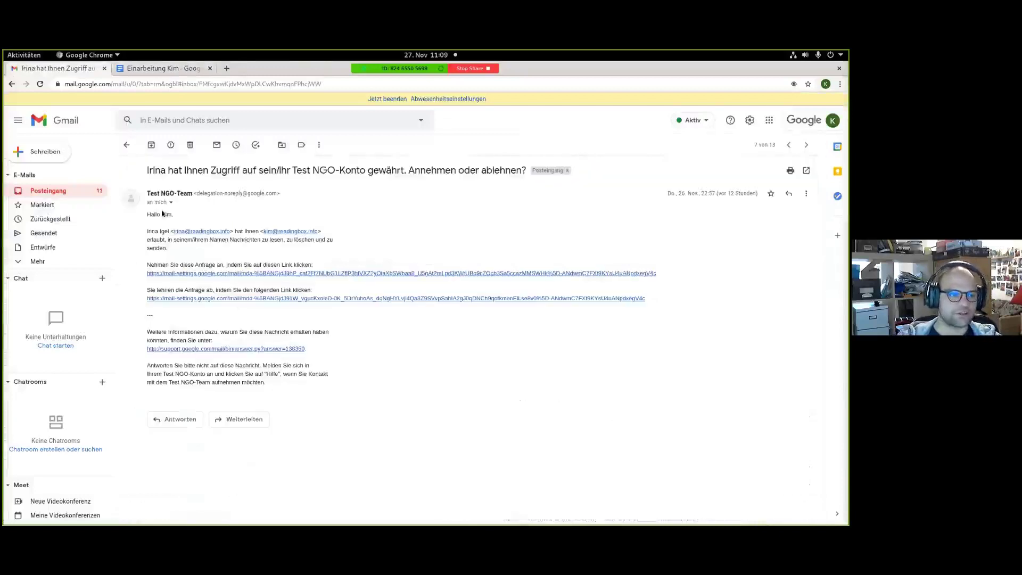
left_click(213, 274)
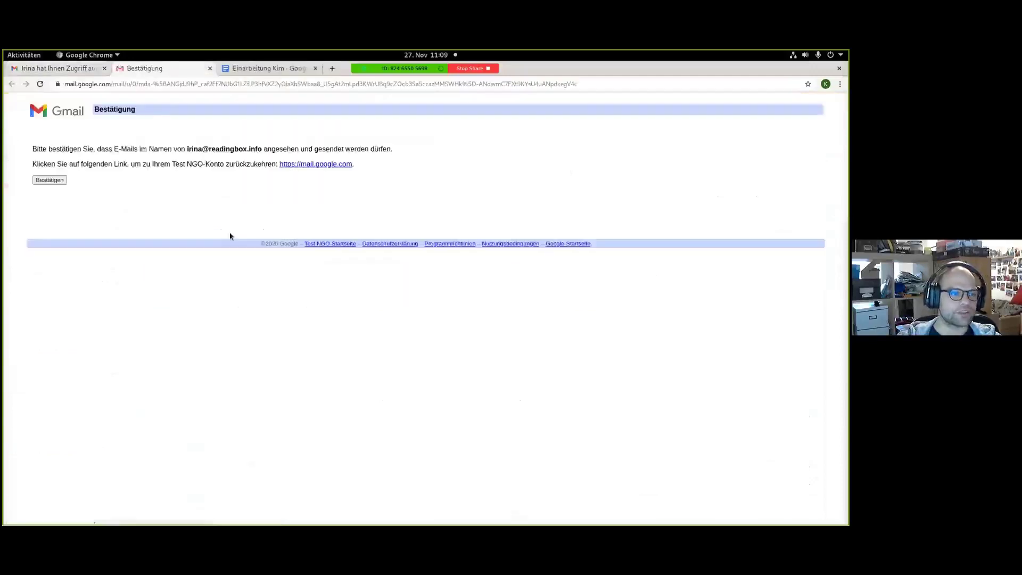
left_click(58, 180)
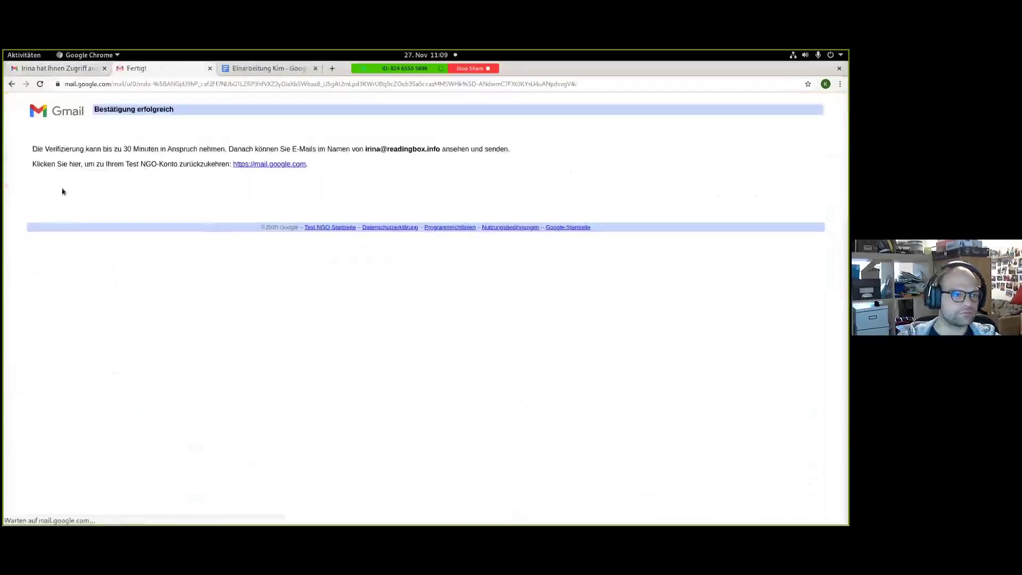
left_click(210, 68)
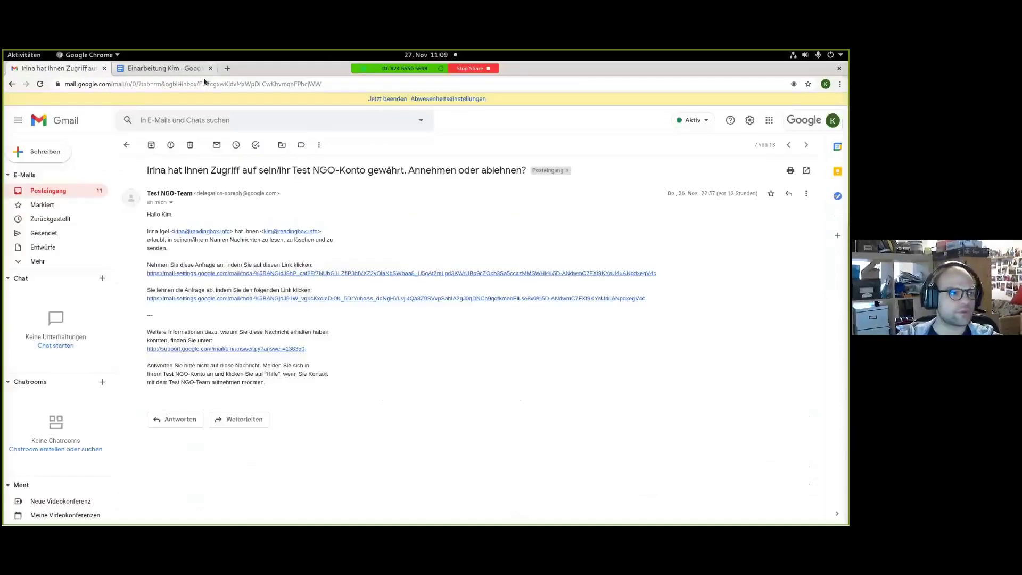
Reload Gmail, check the account menu for the delegated mailbox, and return to the inbox.
left_click(39, 84)
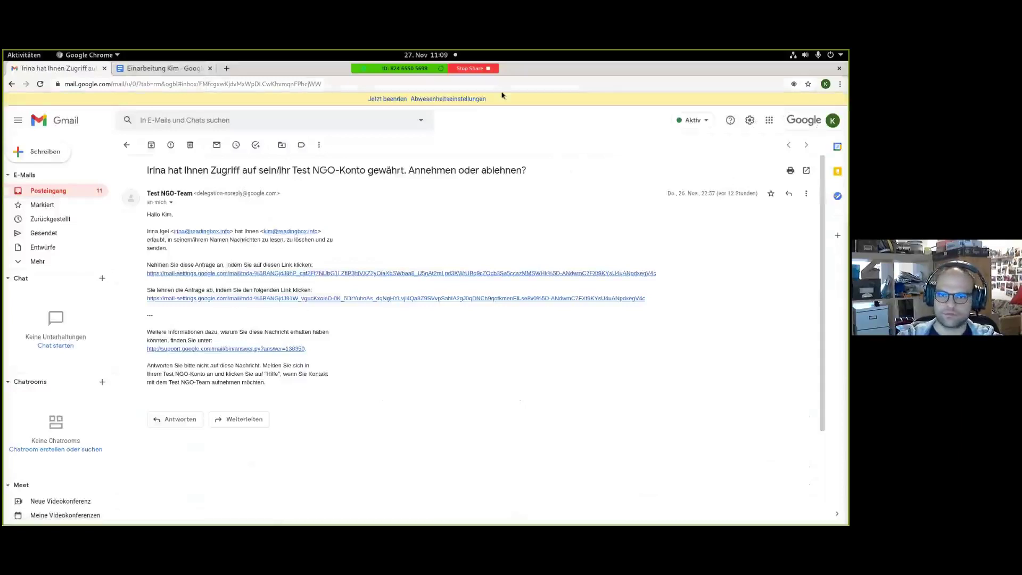
left_click(812, 119)
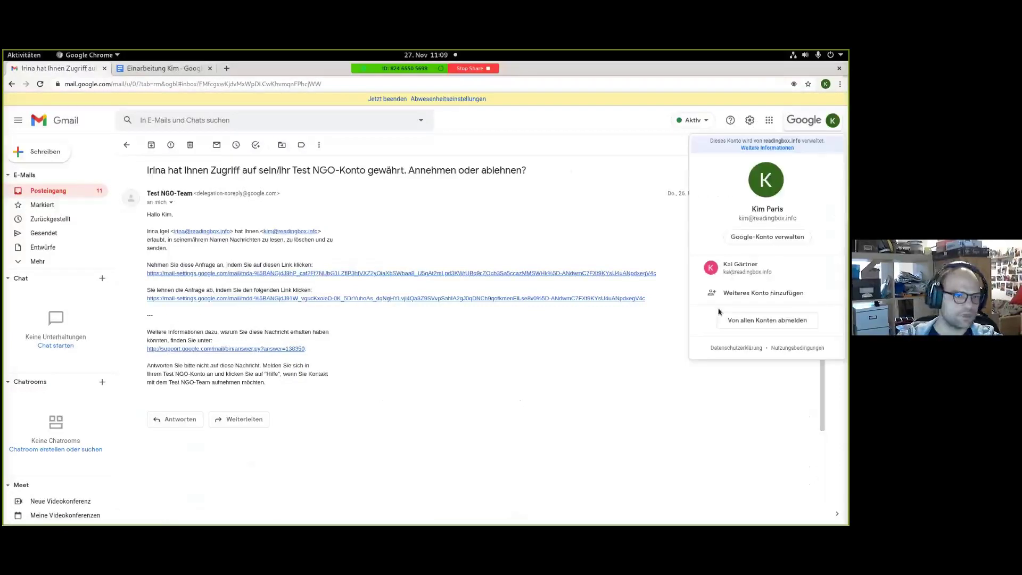
left_click(462, 222)
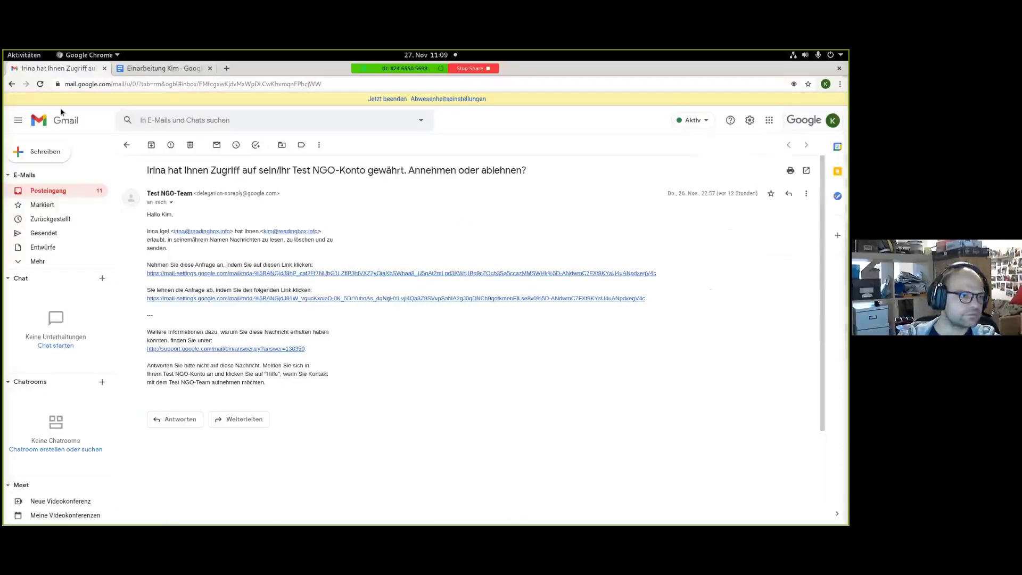
left_click(33, 190)
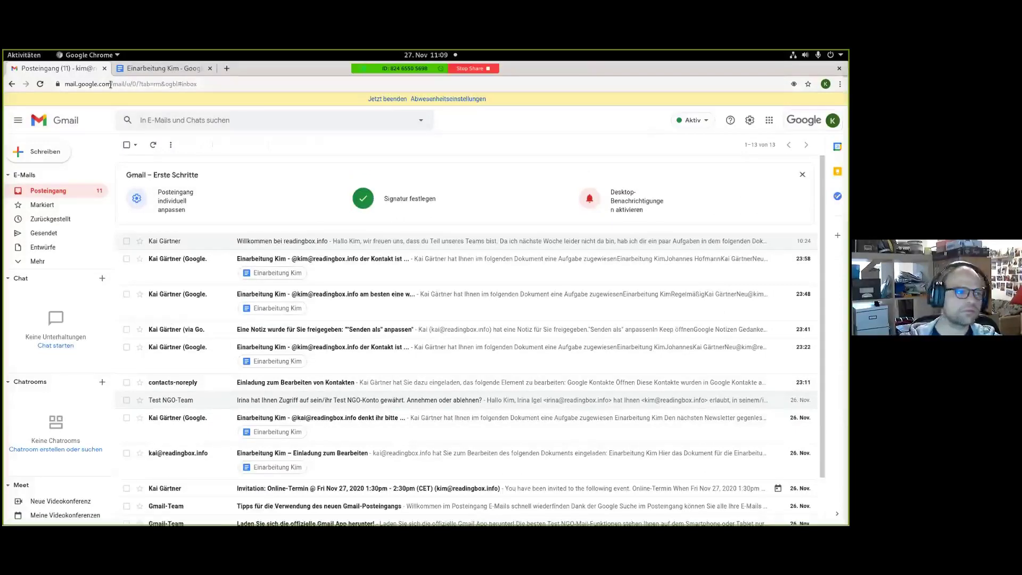
Reload Gmail at its shortened address and clear the old vacation reply text.
left_click_drag(110, 84, 384, 101)
key("BackSpace")
key("Return")
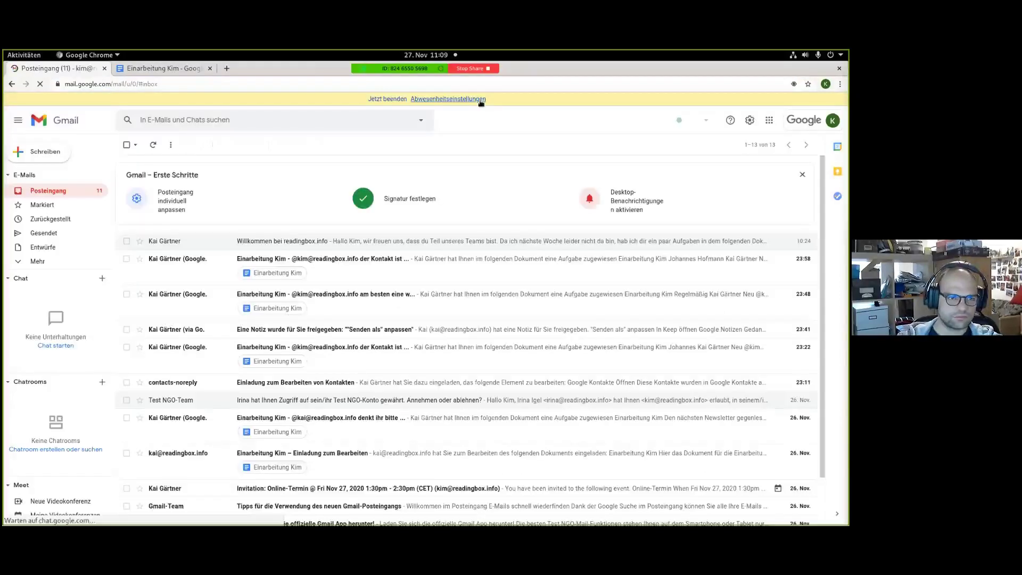
left_click(479, 100)
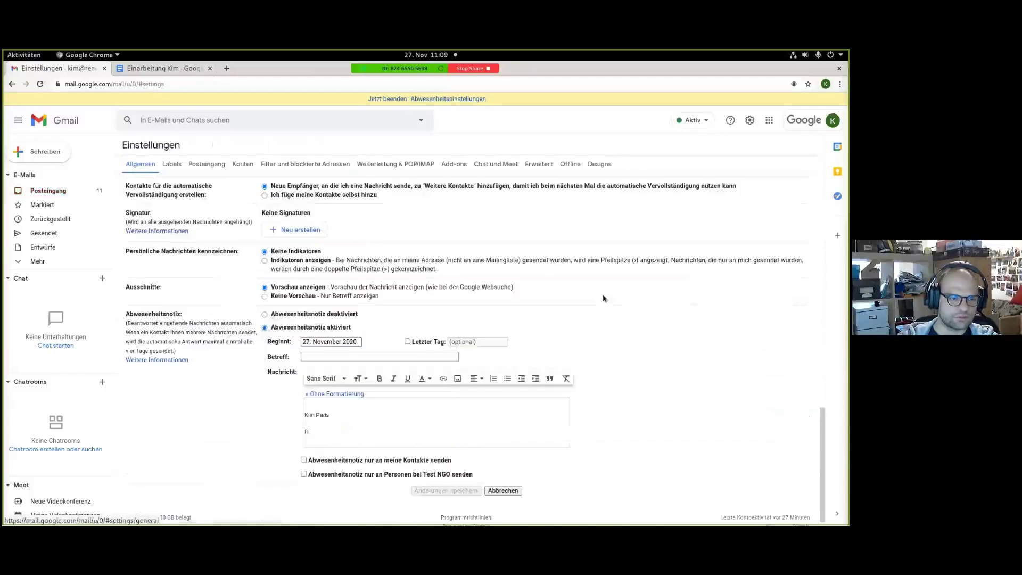
left_click(264, 315)
key("ctrl+a")
key("BackSpace")
Create a new signature named after the user, containing their full name and IT on two lines.
scroll(629, 362, "down", 1)
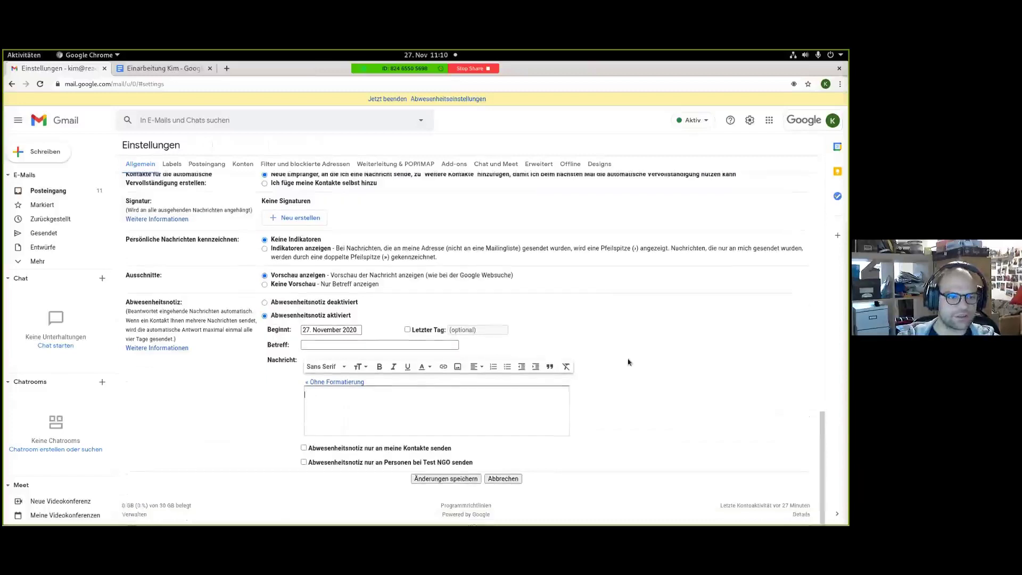
scroll(554, 330, "up", 9)
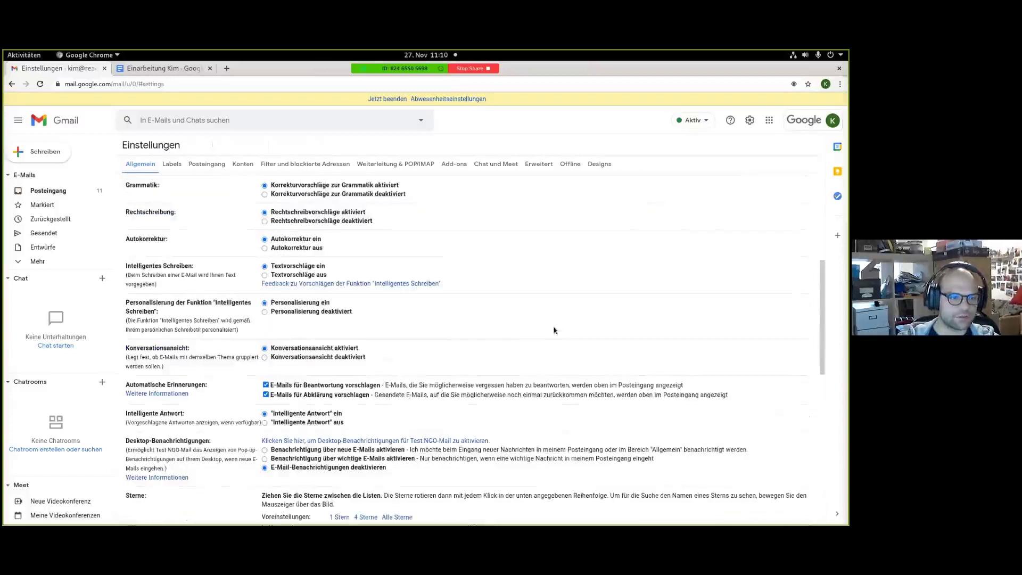
scroll(357, 318, "up", 4)
scroll(522, 276, "up", 1)
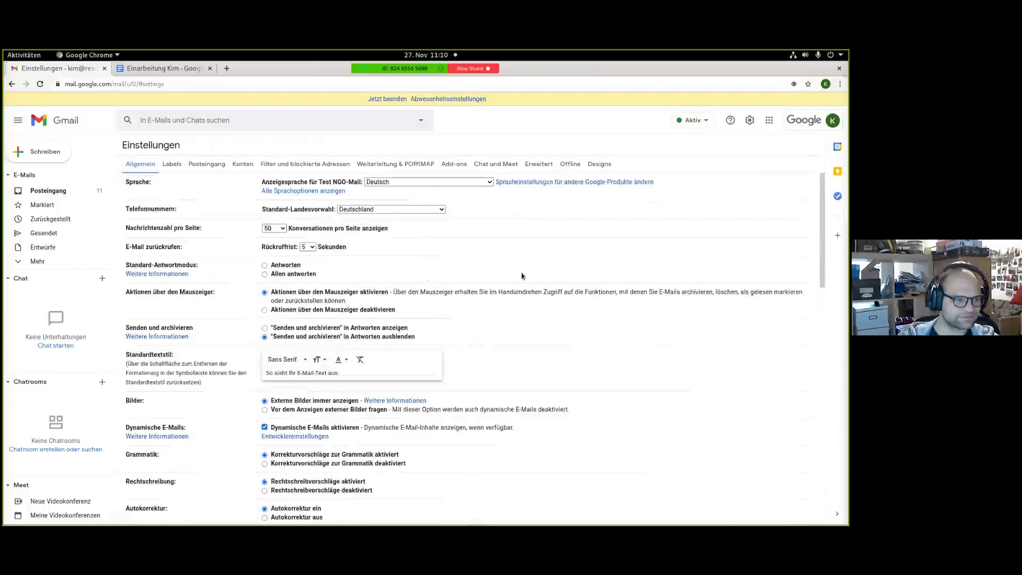
scroll(174, 178, "down", 1)
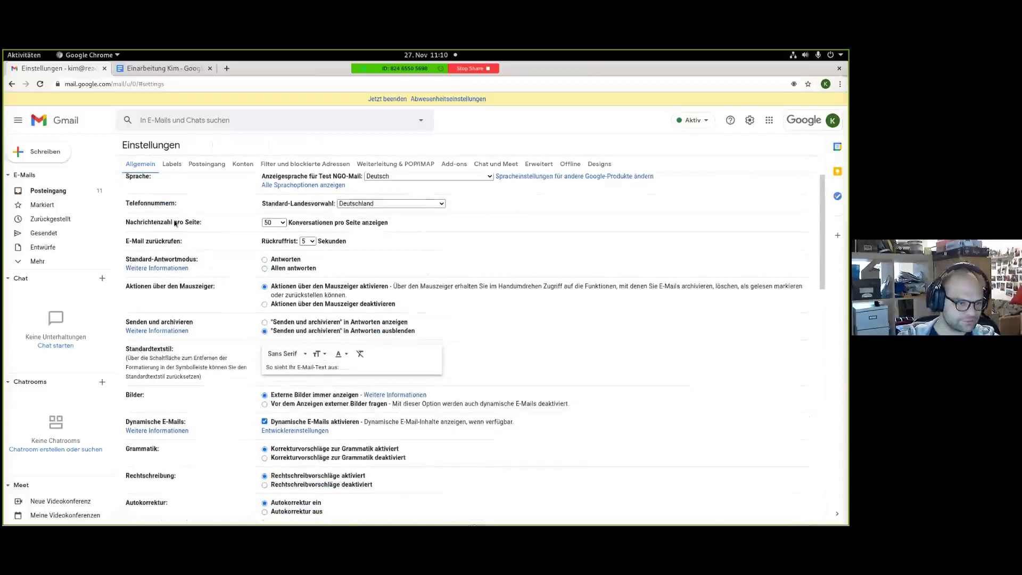
scroll(175, 223, "down", 3)
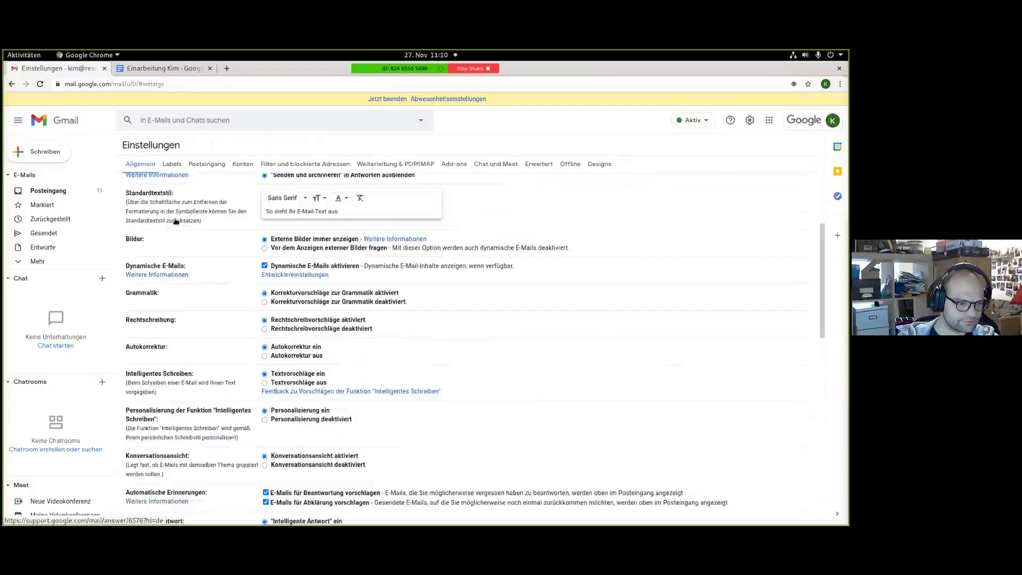
scroll(177, 222, "down", 3)
scroll(175, 221, "down", 2)
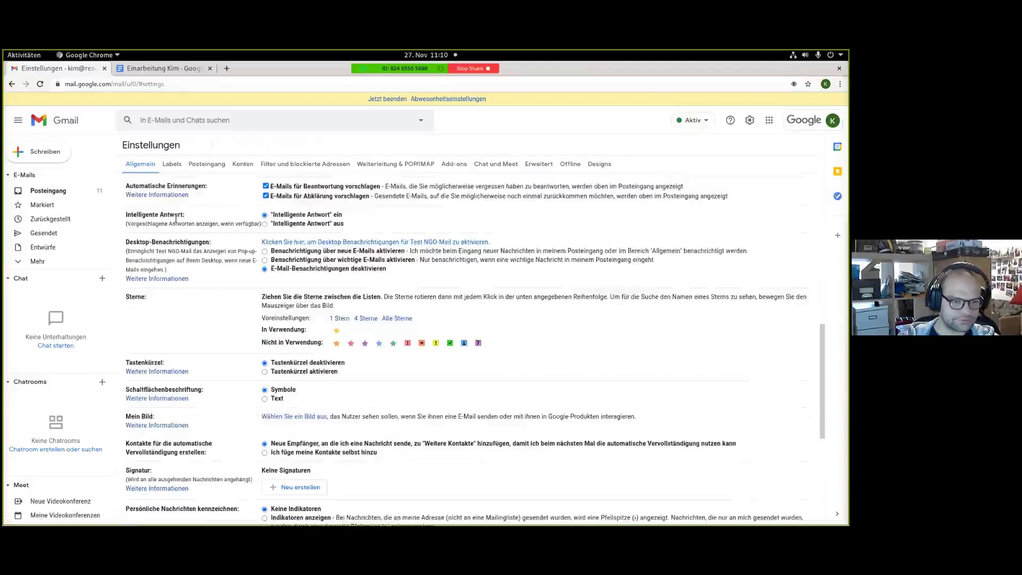
scroll(176, 218, "down", 2)
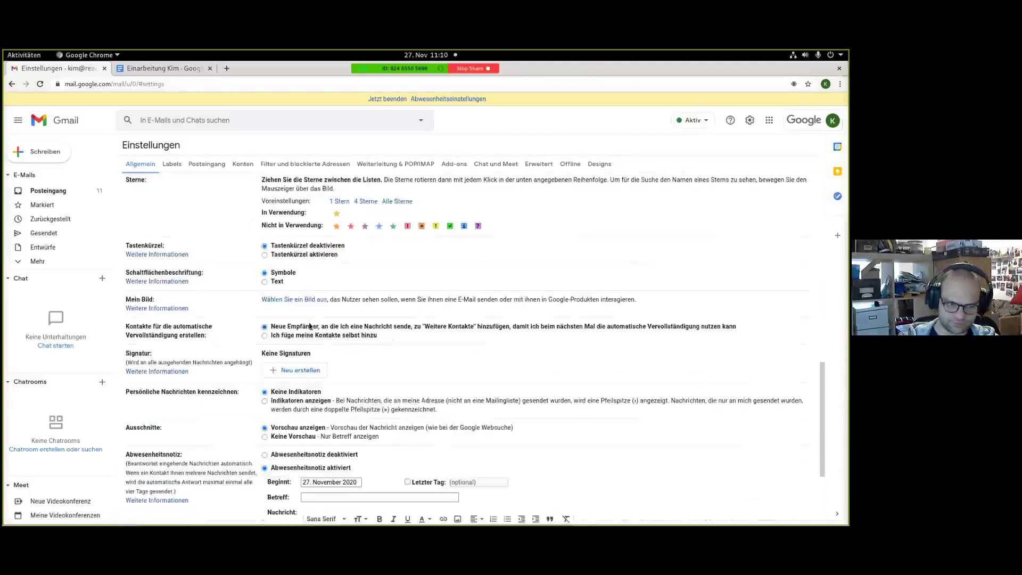
left_click(296, 370)
left_click(438, 303)
type("Kim")
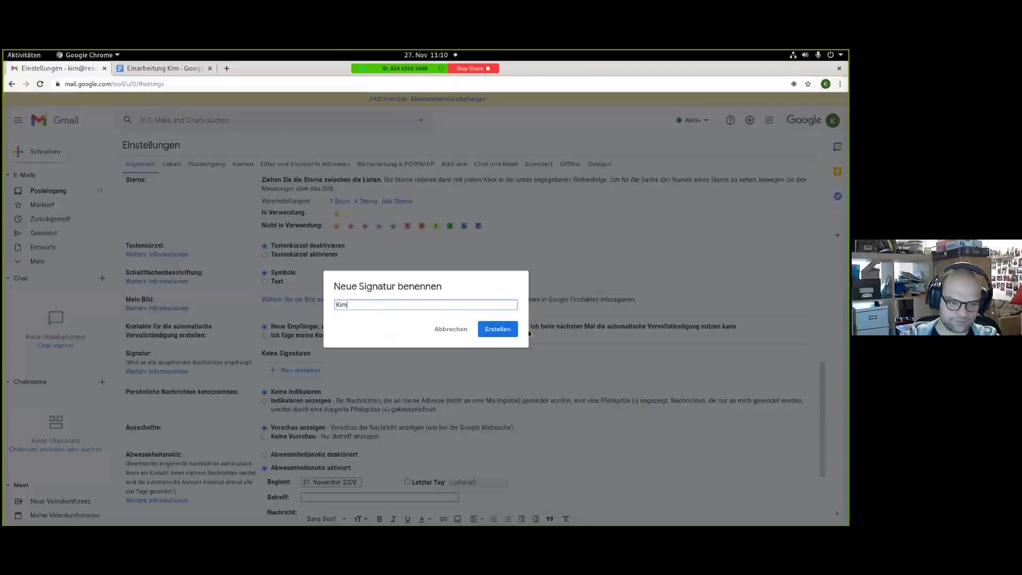
left_click(497, 329)
type("Kim Paris")
key("Return")
key("Return")
type("IT")
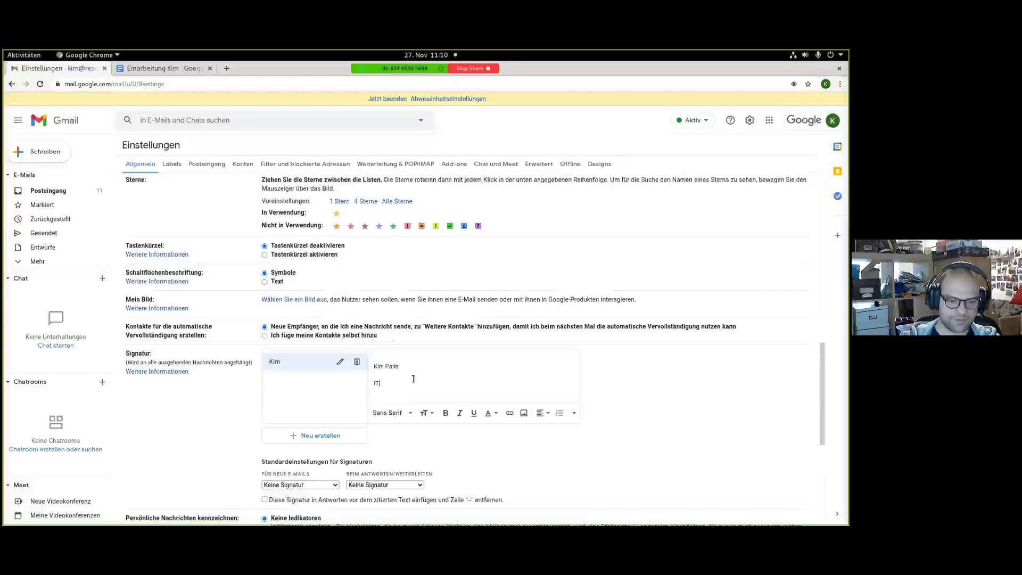
scroll(481, 478, "down", 5)
Save the changes, stop the vacation responder, and switch to the delegated colleague's mailbox.
left_click(477, 478)
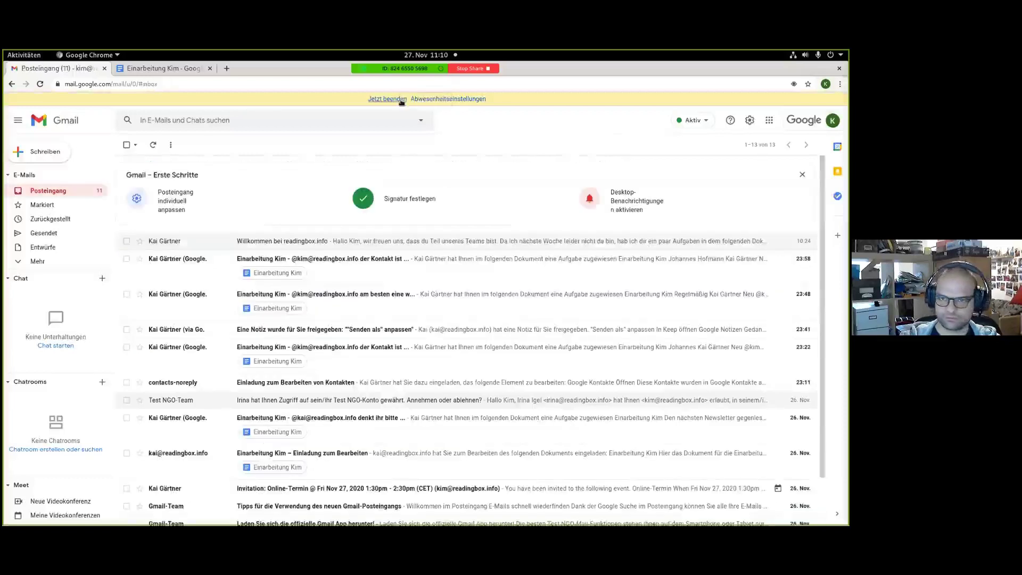
left_click(400, 100)
left_click(832, 108)
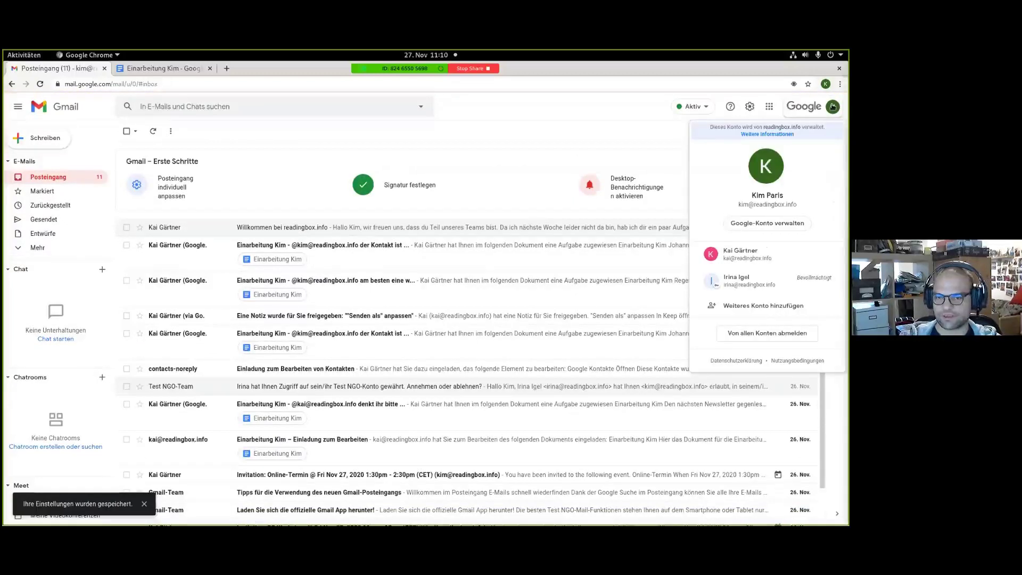
left_click(783, 288)
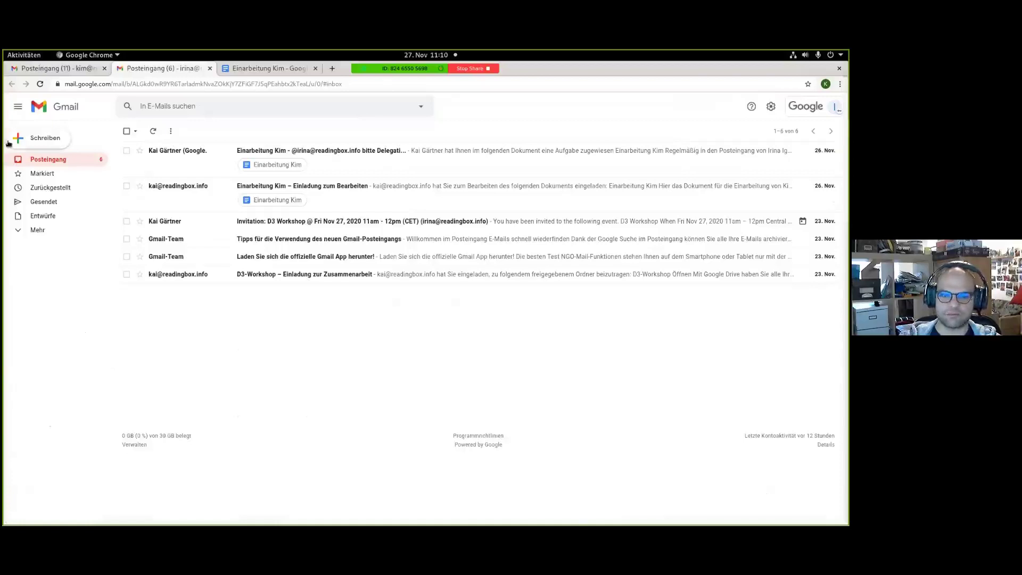
From the delegated mailbox, send a 'test' e-mail to your own address, then return to your inbox.
left_click(61, 142)
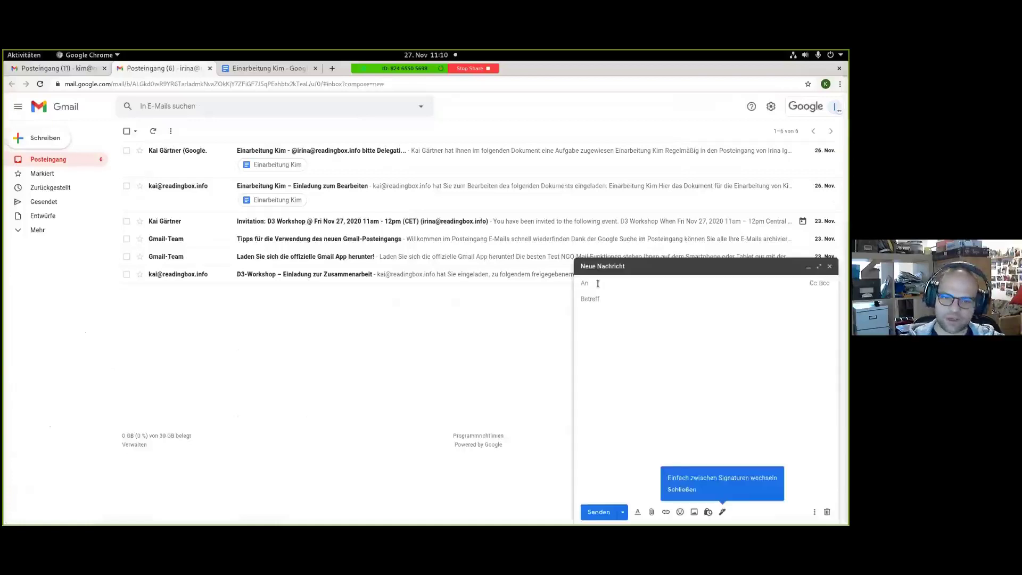
type("k")
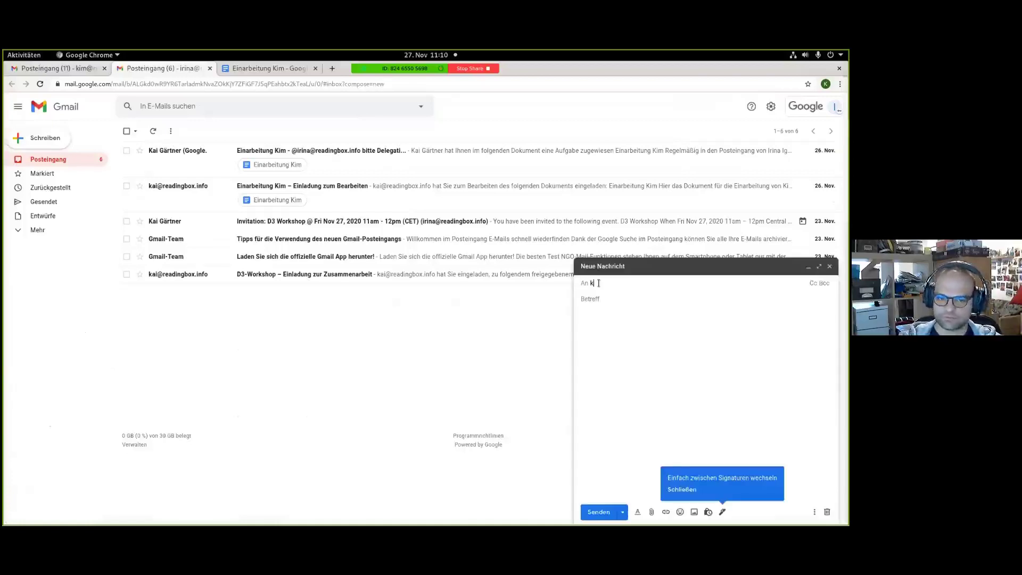
type("im")
left_click(652, 302)
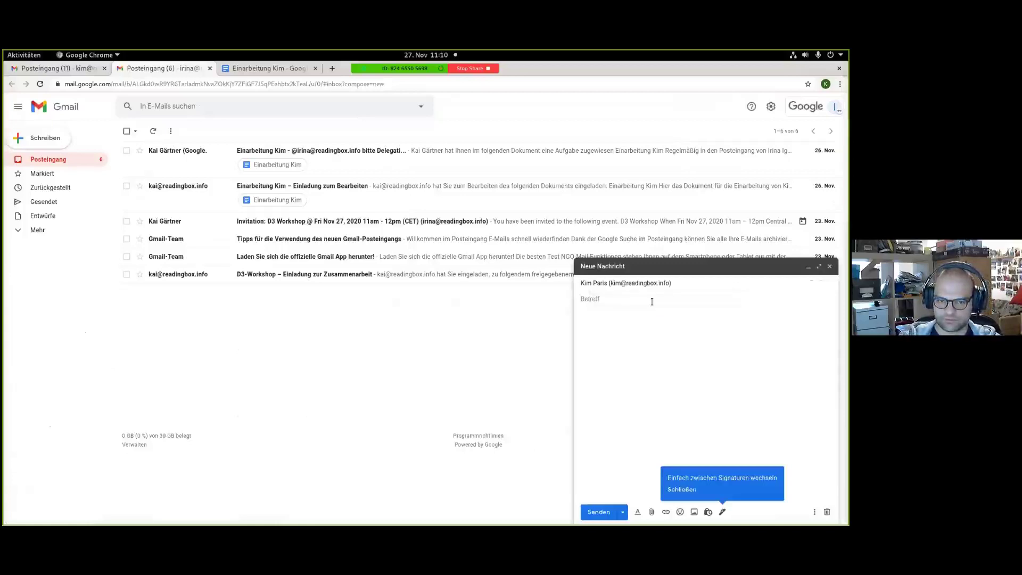
type("test")
key("Tab")
type("test")
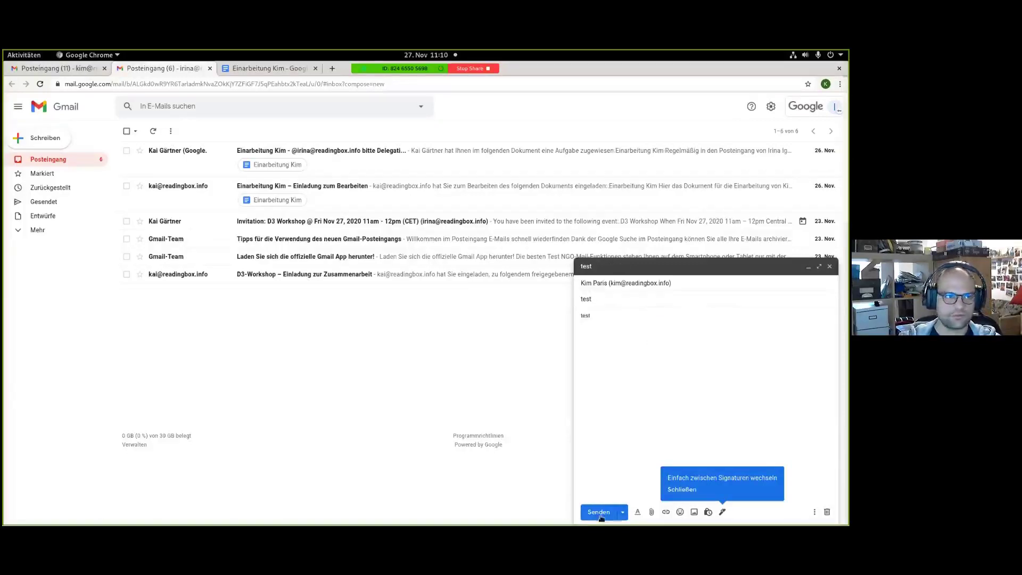
left_click(599, 512)
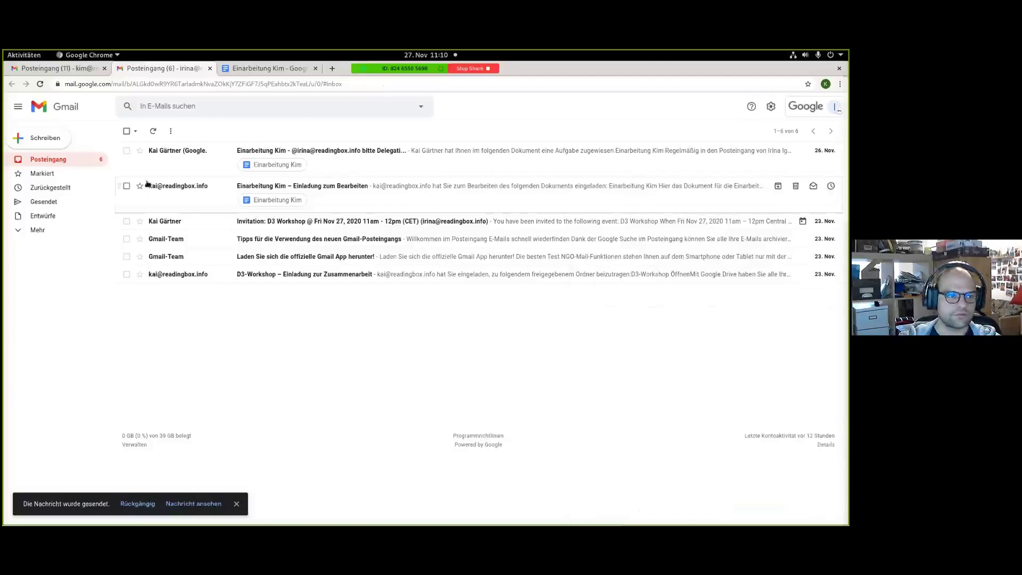
key("ctrl+Page_Up")
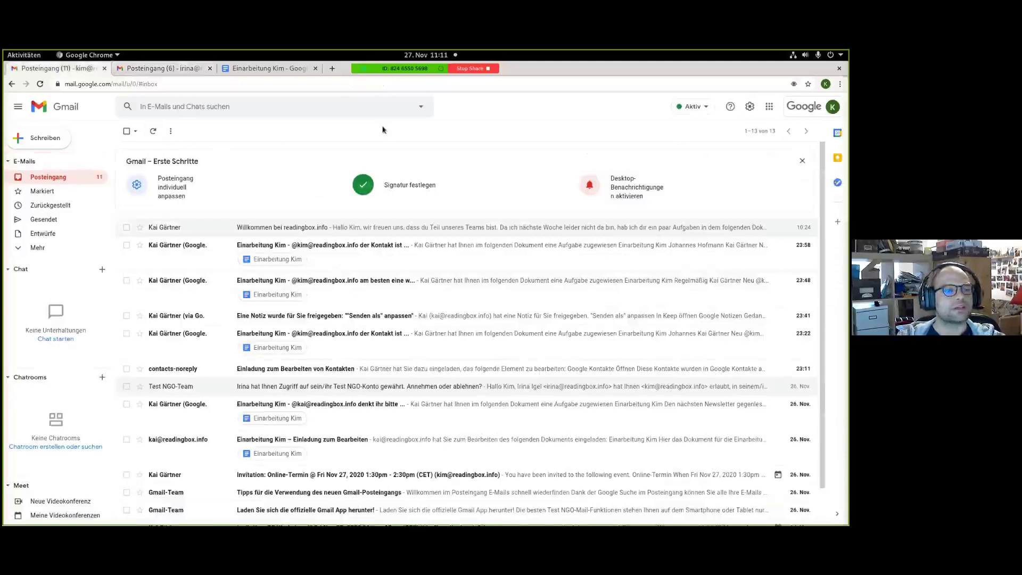
Resolve the delegation comment in the Einarbeitung Kim document and select the word 'externen'.
left_click(265, 69)
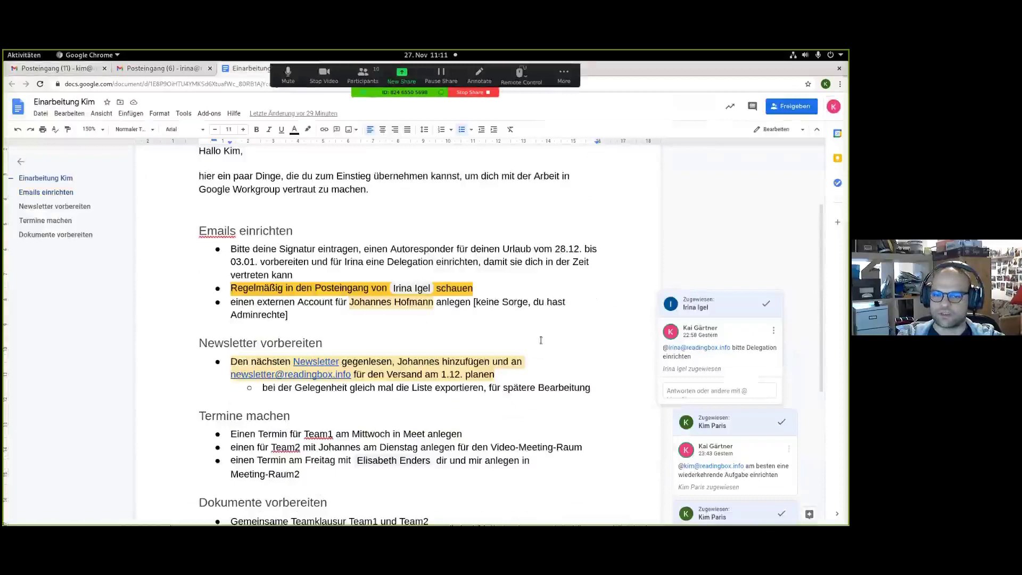
left_click(766, 304)
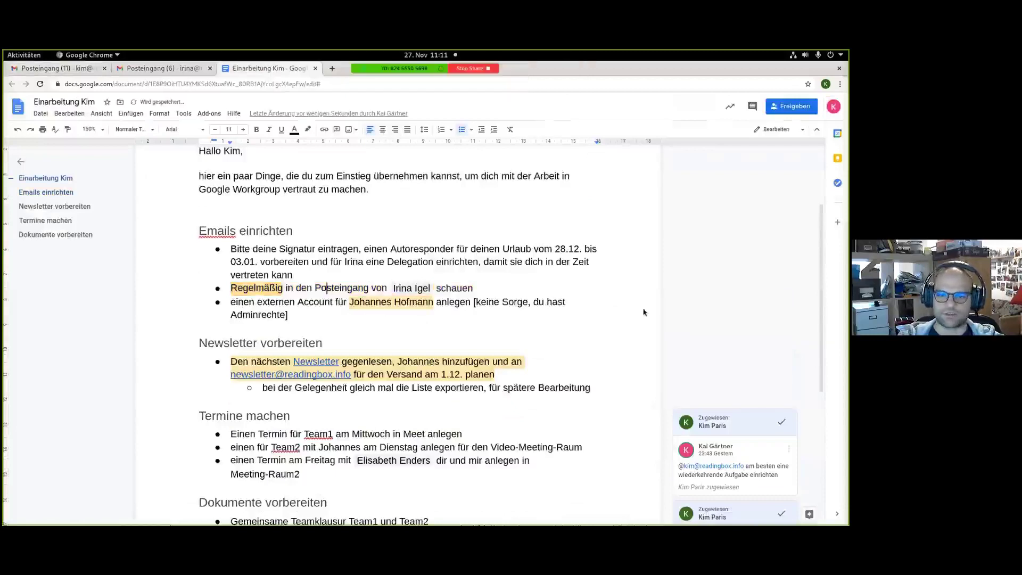
scroll(345, 224, "down", 1)
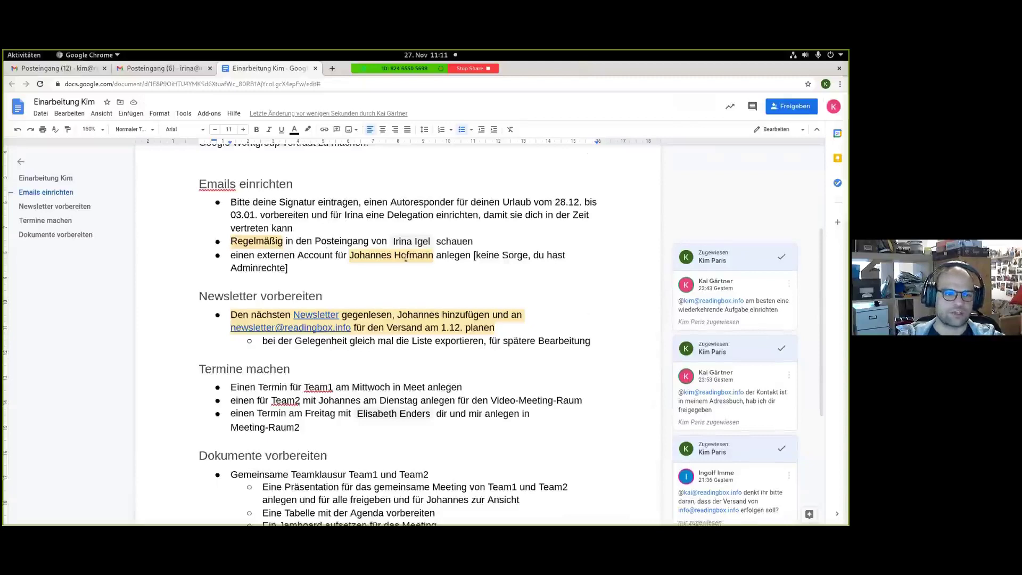
left_click_drag(257, 255, 304, 255)
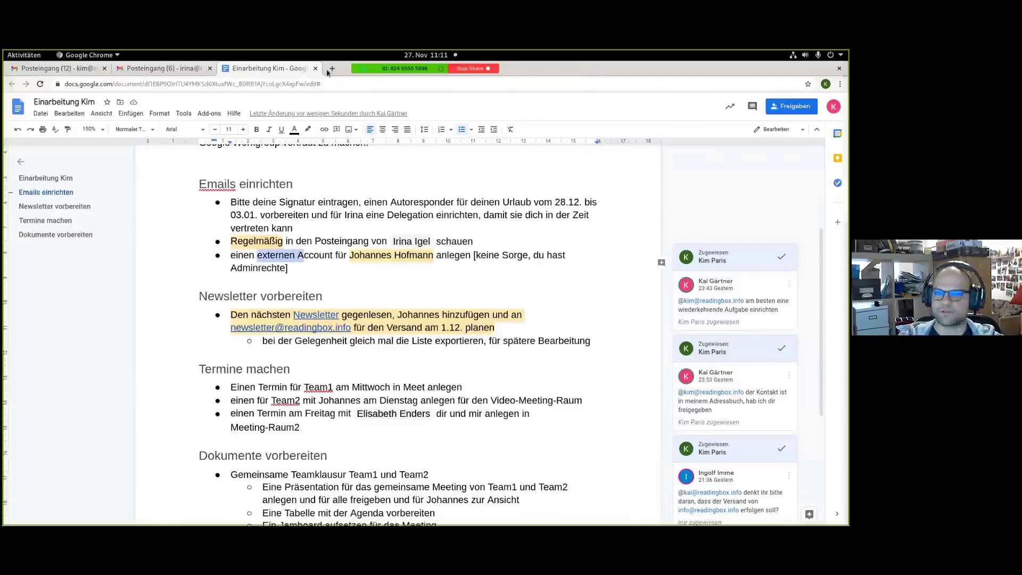
Open Google Admin from the Google apps menu in Gmail.
left_click(75, 69)
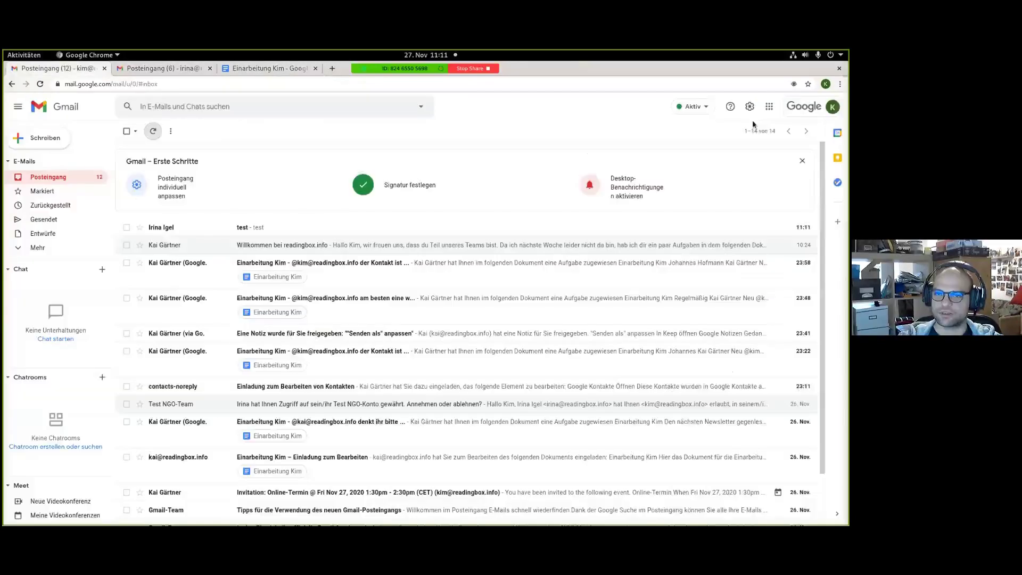
left_click(750, 107)
left_click(769, 106)
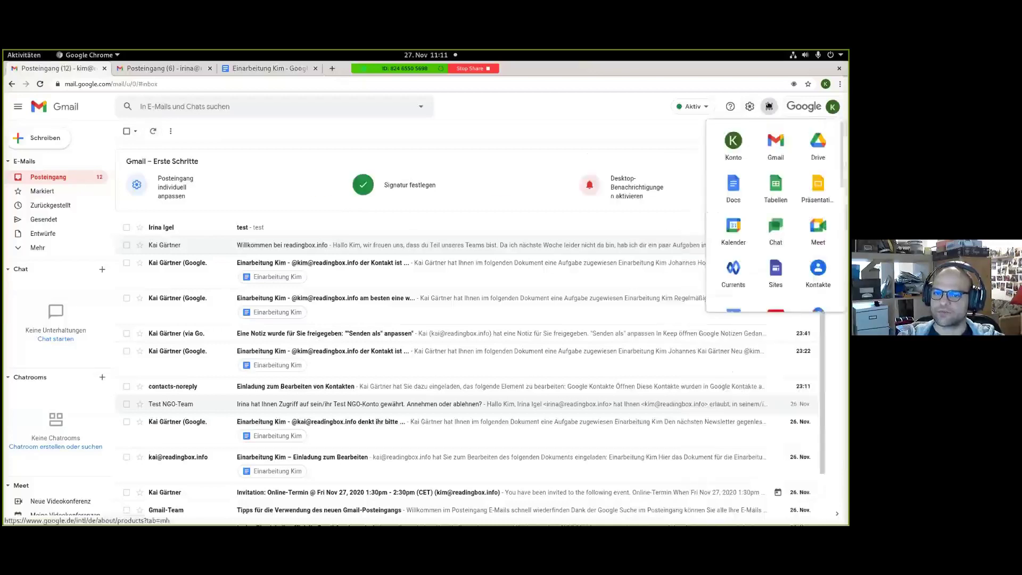
scroll(802, 240, "down", 2)
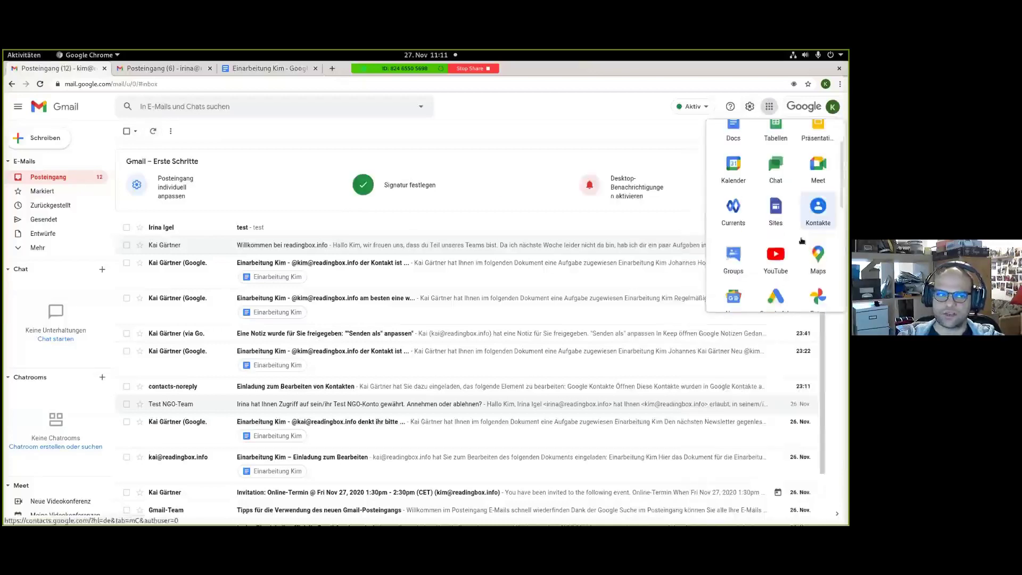
scroll(802, 240, "down", 3)
left_click(812, 241)
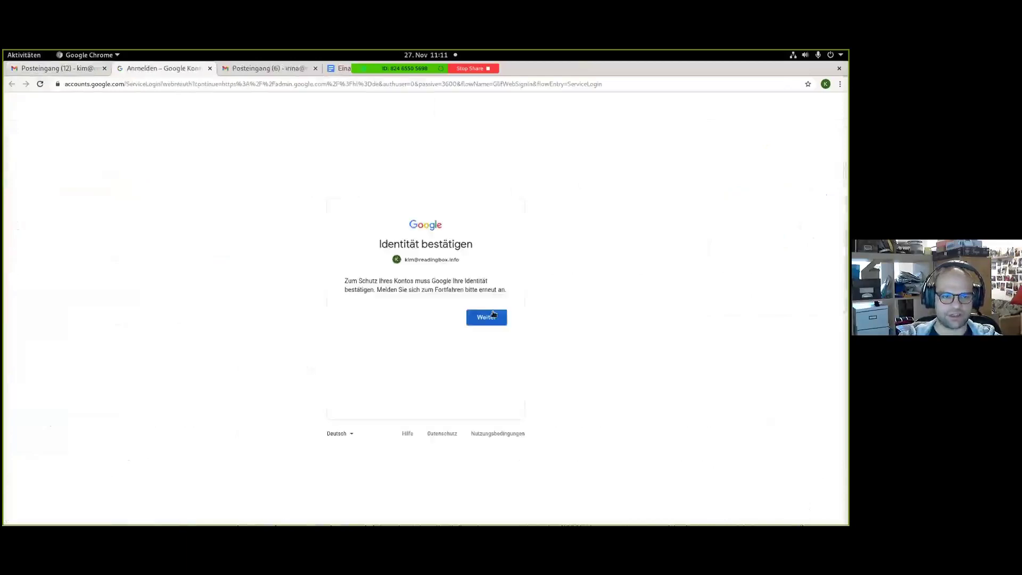
Reconfirm identity by pasting the stored account password and signing in.
left_click(493, 314)
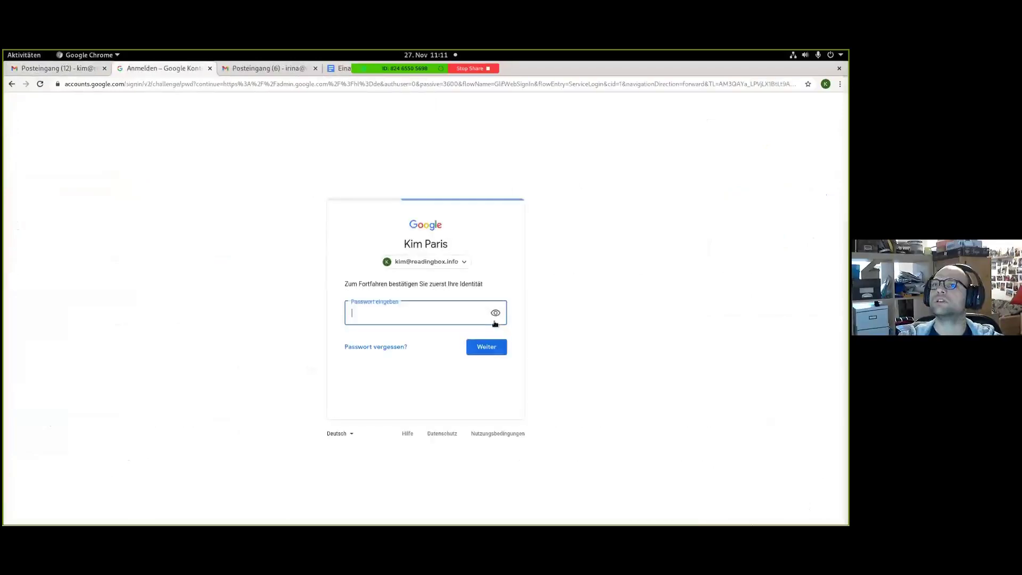
key("alt+Tab")
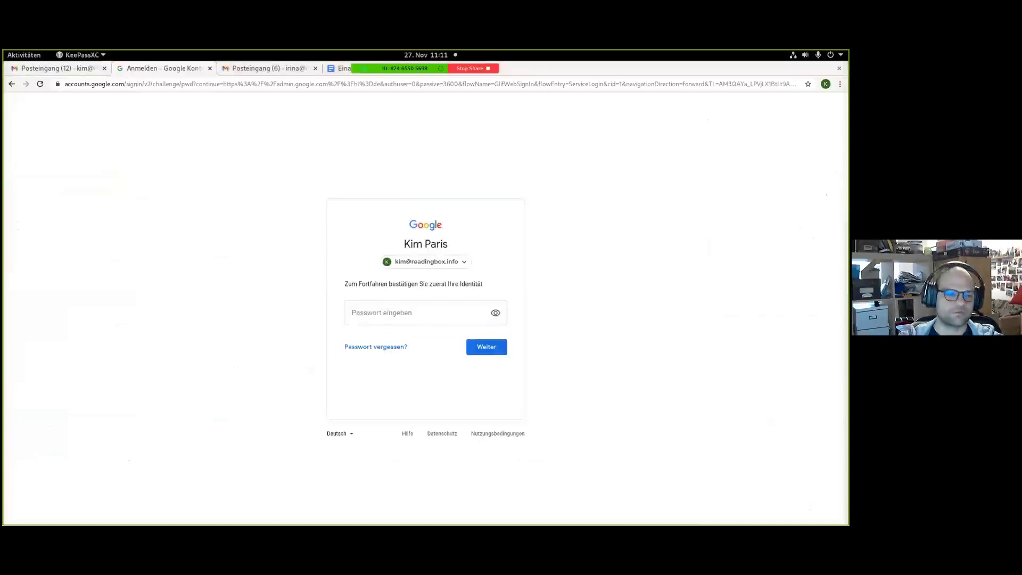
key("alt+Tab")
key("ctrl+v")
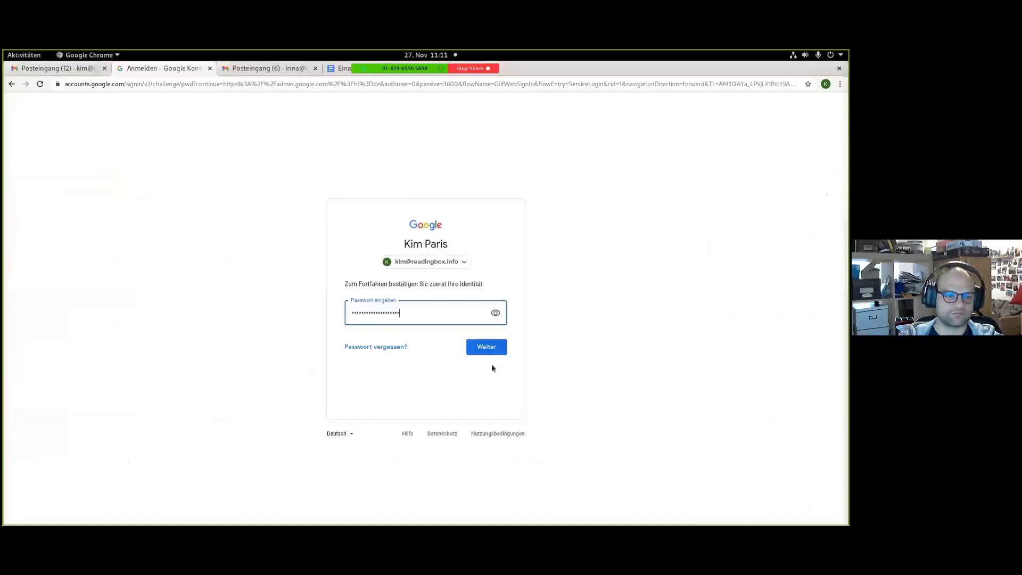
key("Return")
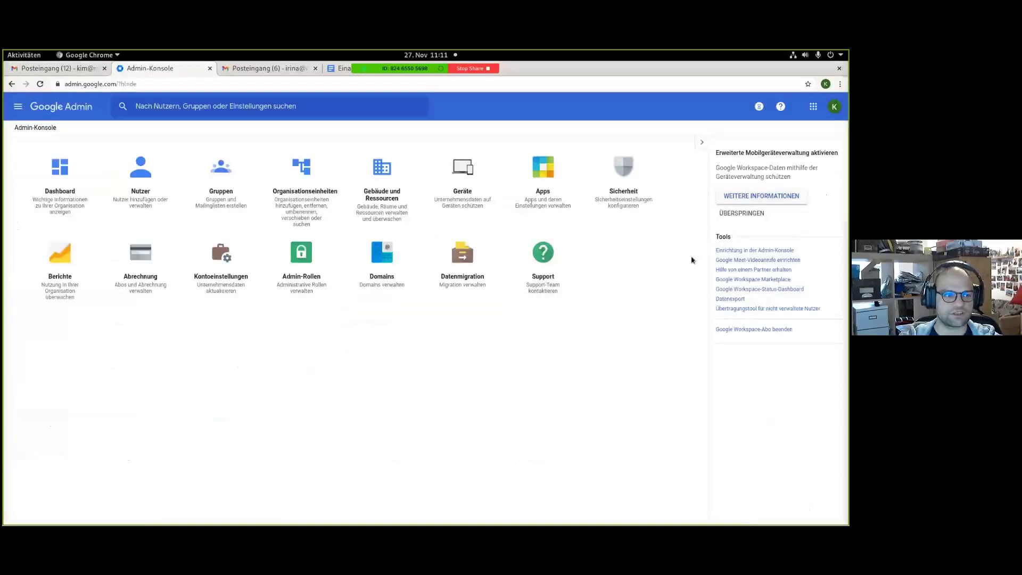
Add a new user with the collaborator's first name, last name and alternative e-mail address.
left_click(147, 174)
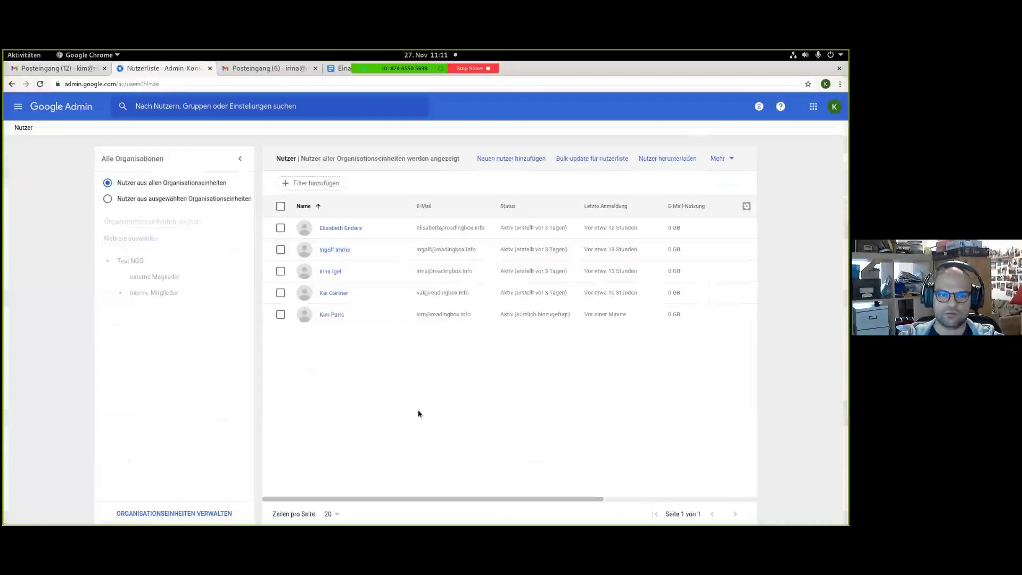
left_click(508, 158)
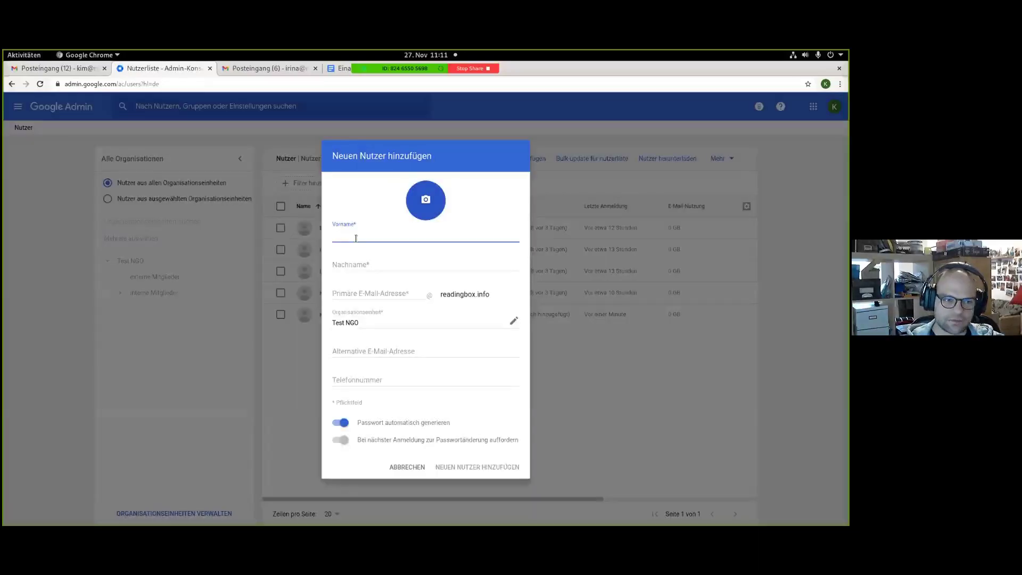
key("Tab")
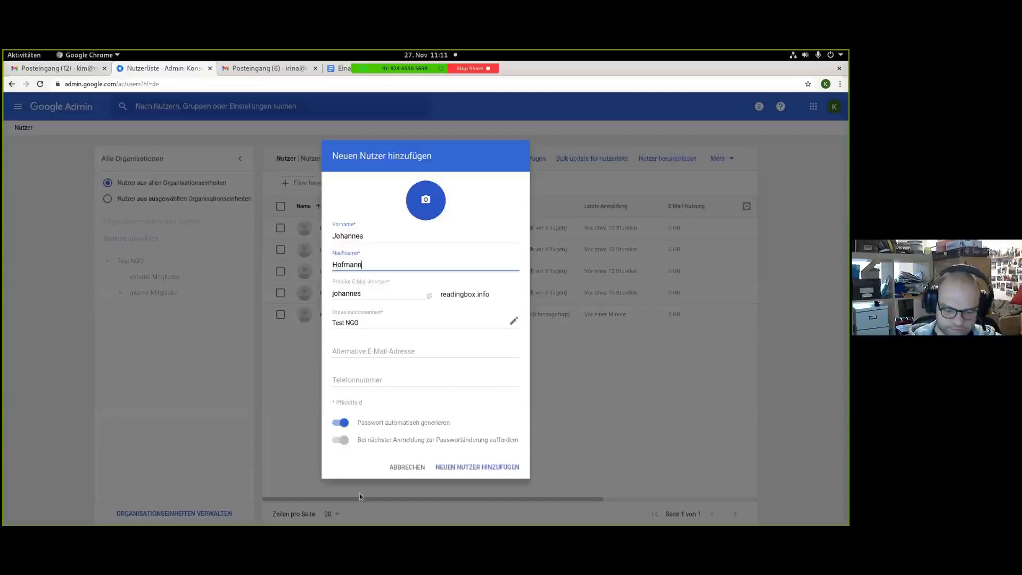
left_click(376, 349)
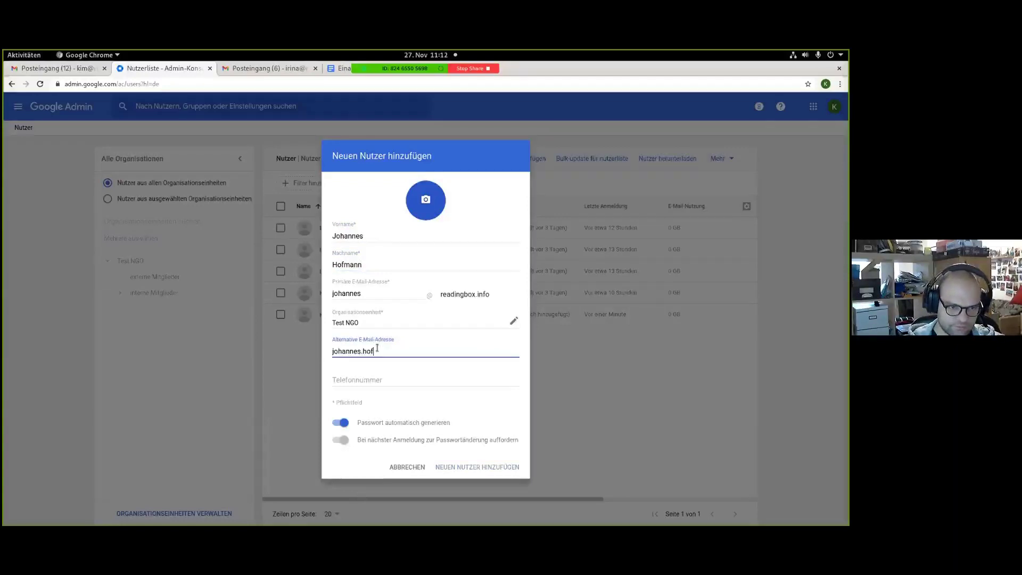
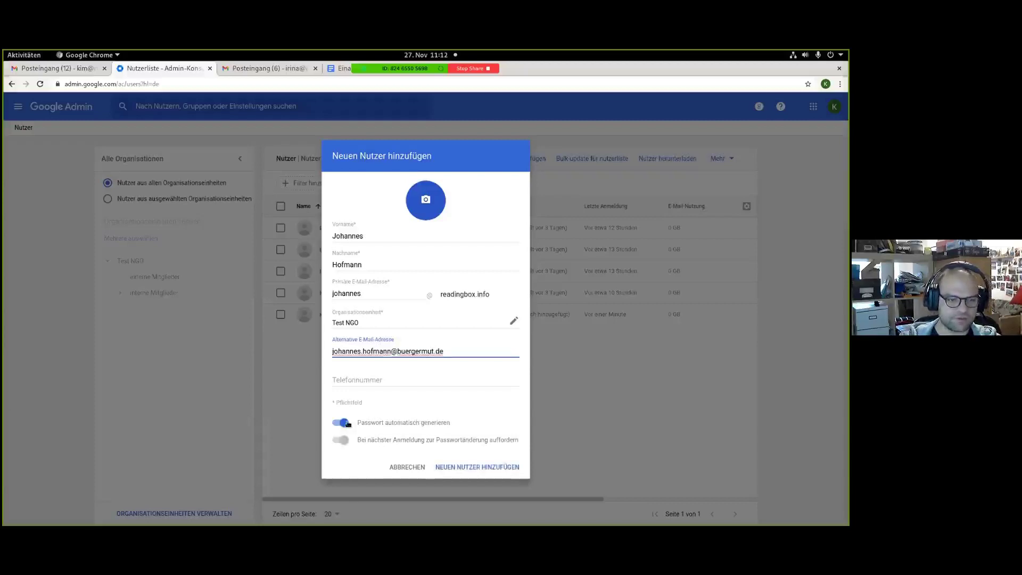
left_click(478, 467)
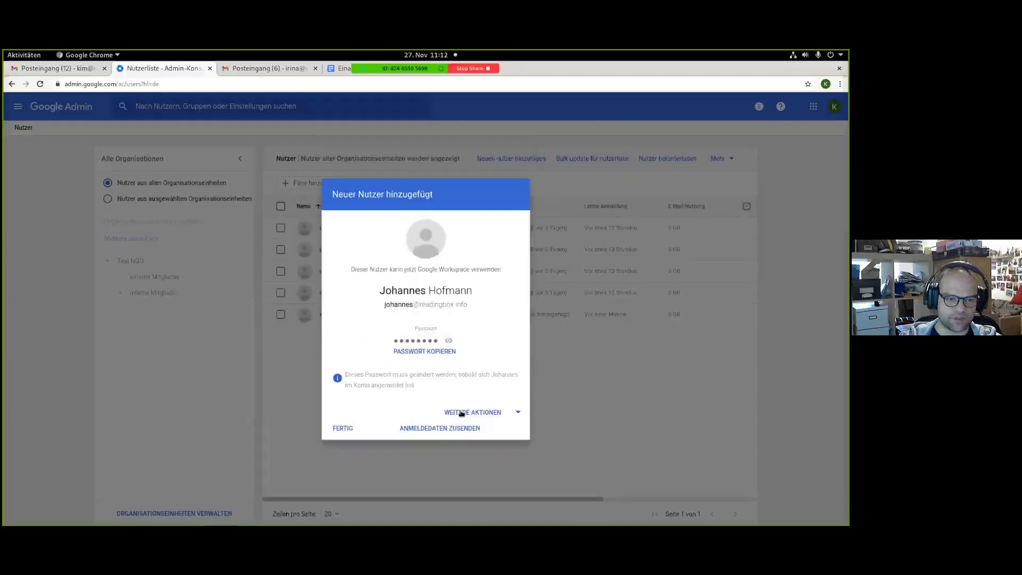
E-mail the new user their sign-in details with a copy to yourself.
left_click(454, 429)
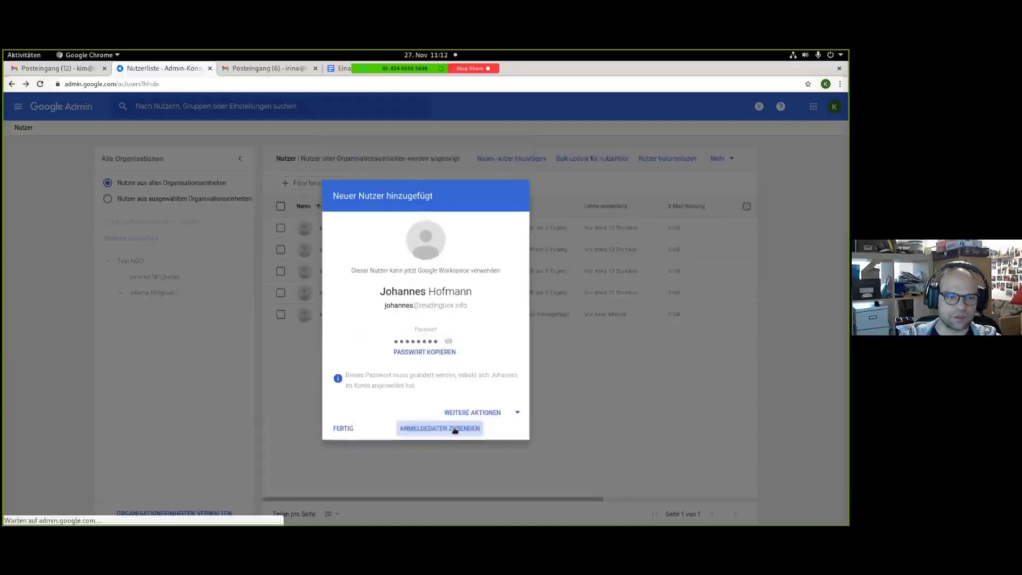
left_click(342, 248)
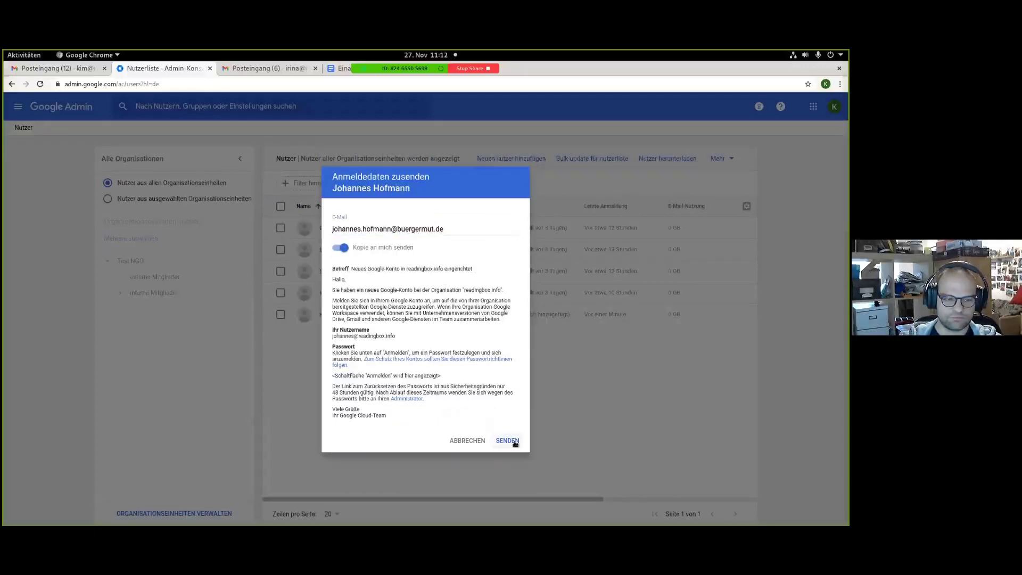
left_click(507, 441)
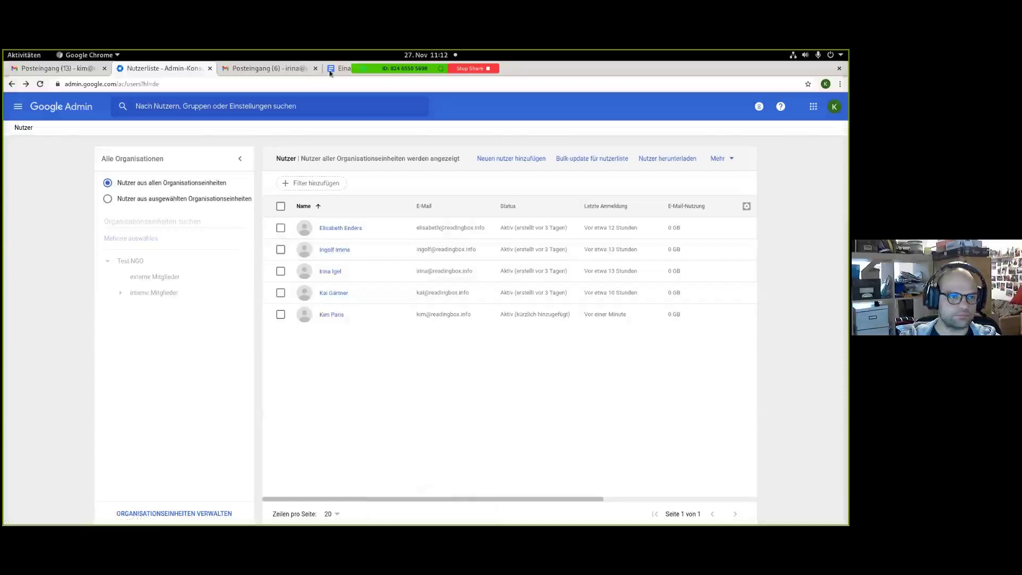
Archive the test message, read the 'Neues Google-Konto für Test NGO' mail, and return to the inbox.
key("super")
key("super")
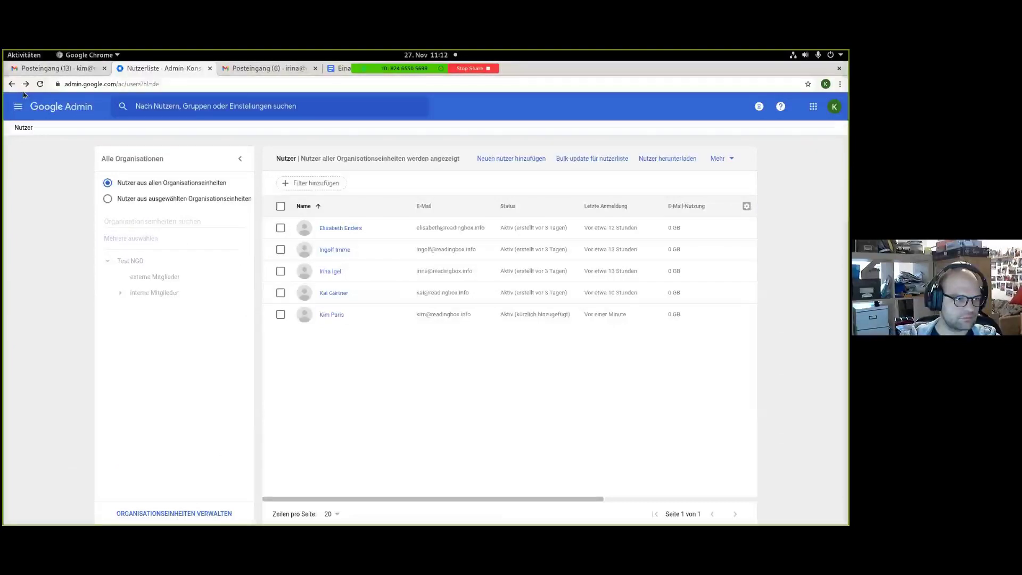
left_click(54, 68)
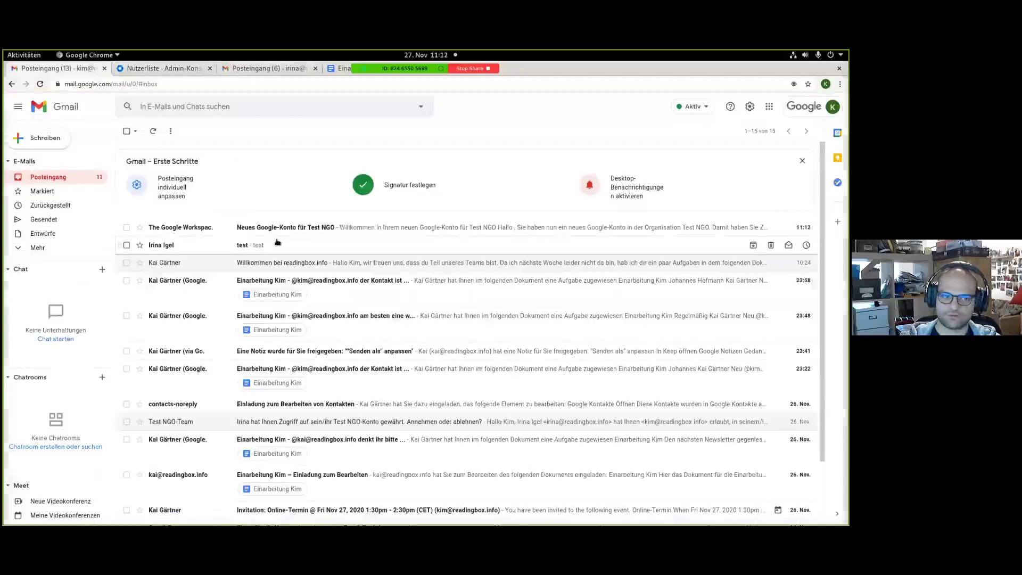
left_click(753, 245)
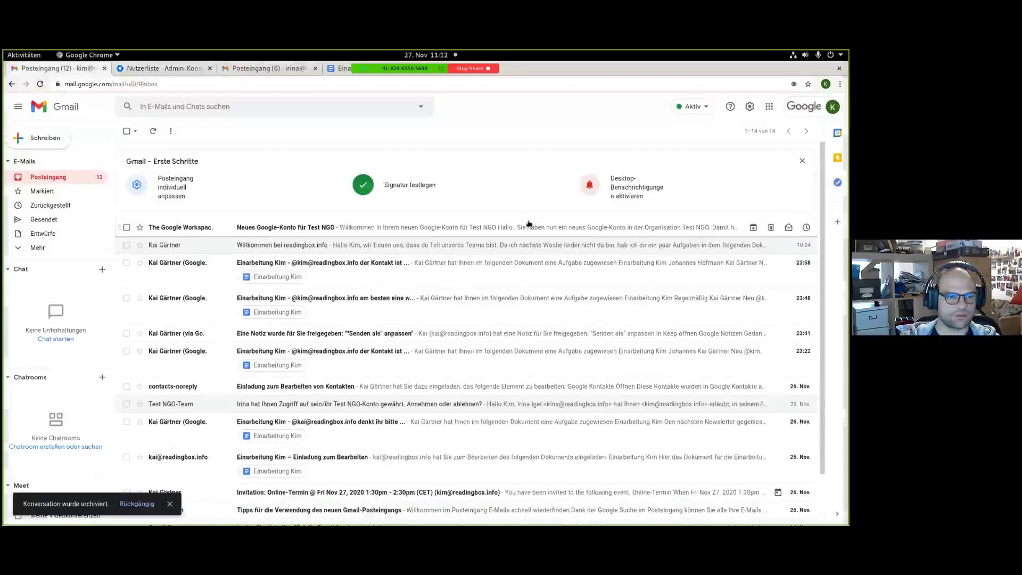
left_click(733, 232)
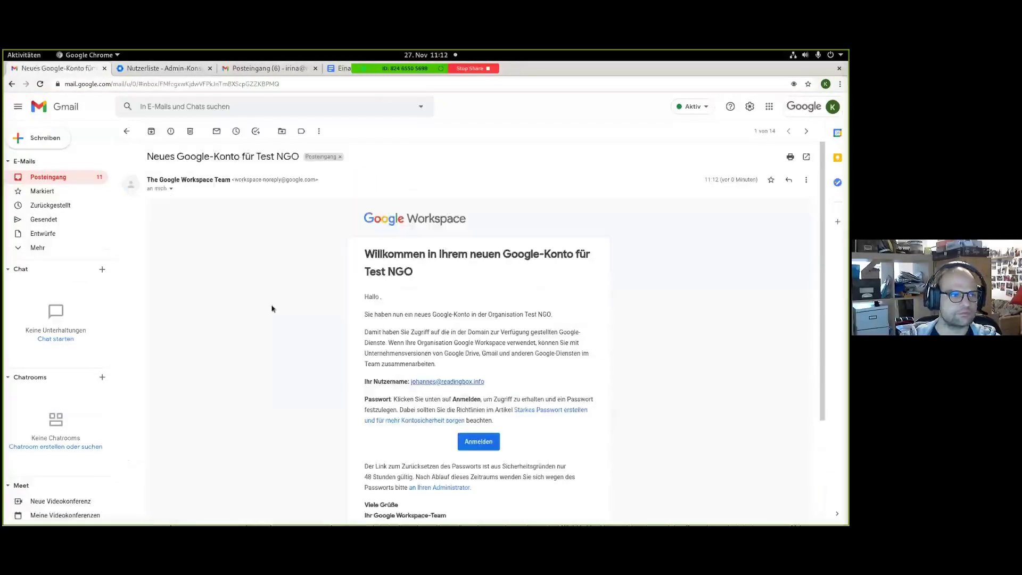
left_click(196, 67)
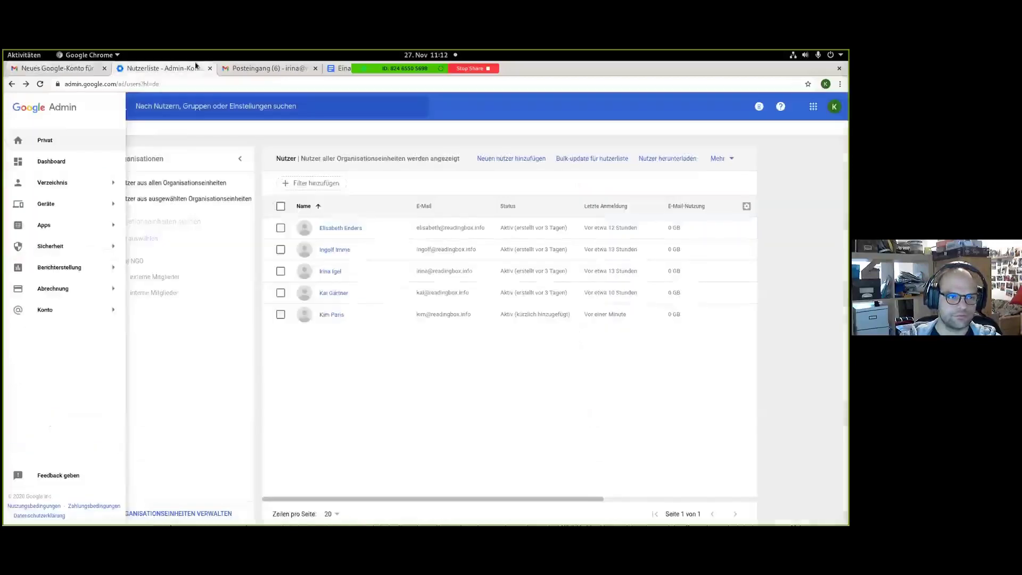
left_click(51, 68)
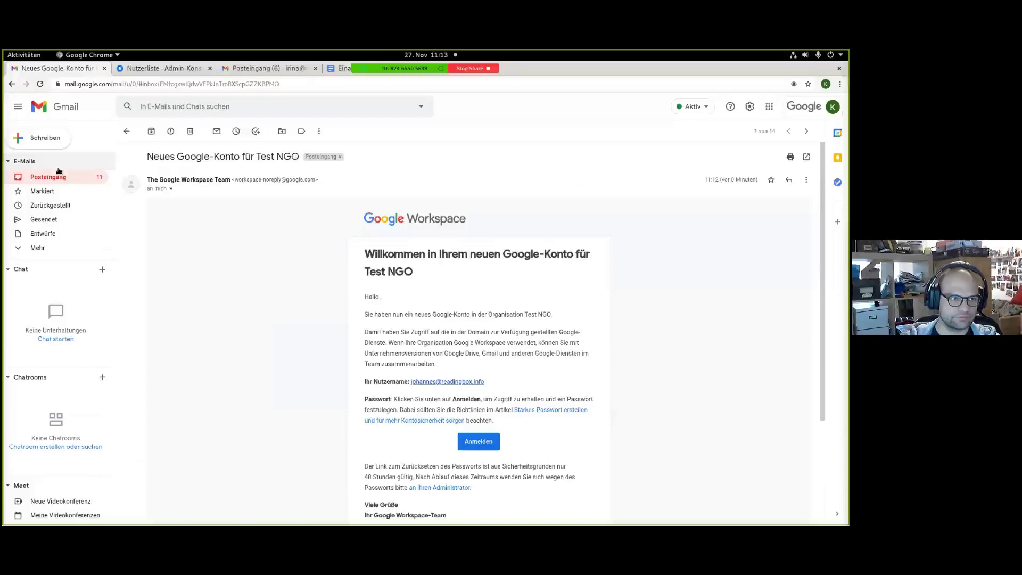
left_click(59, 172)
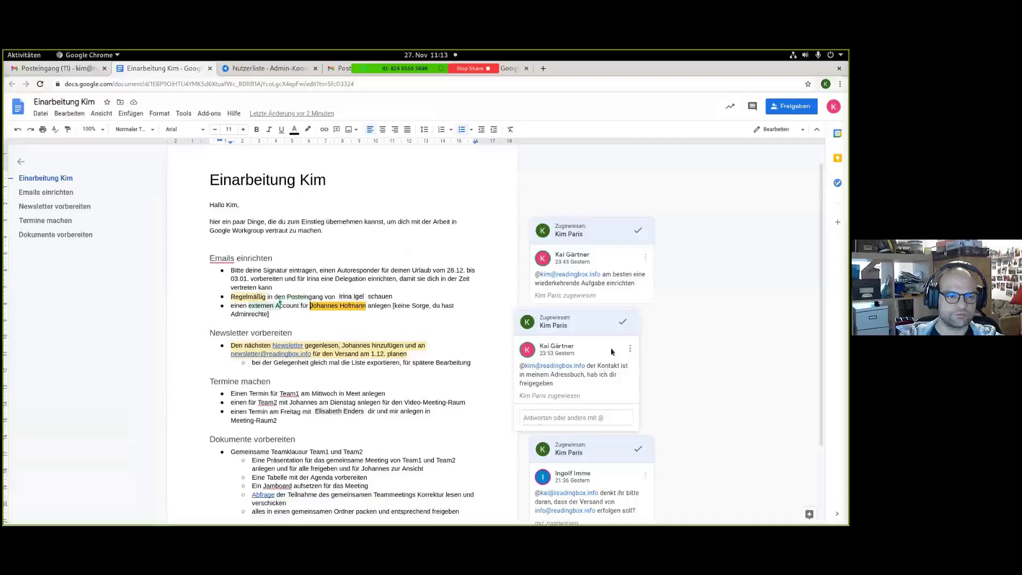
Inspect the colleague's name chip and the account-creation task in the onboarding notes.
left_click(342, 299)
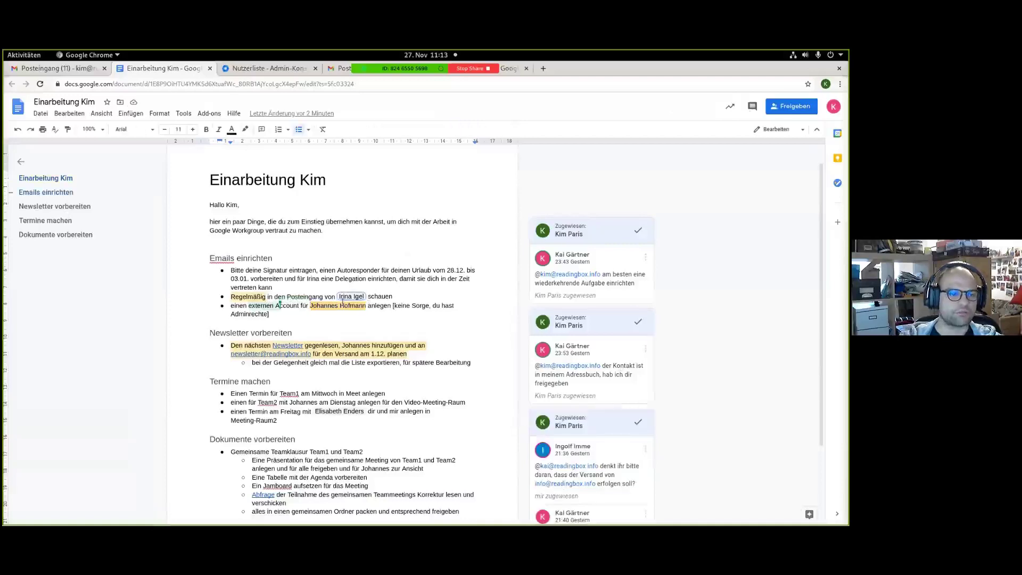
left_click(289, 307)
left_click(375, 307)
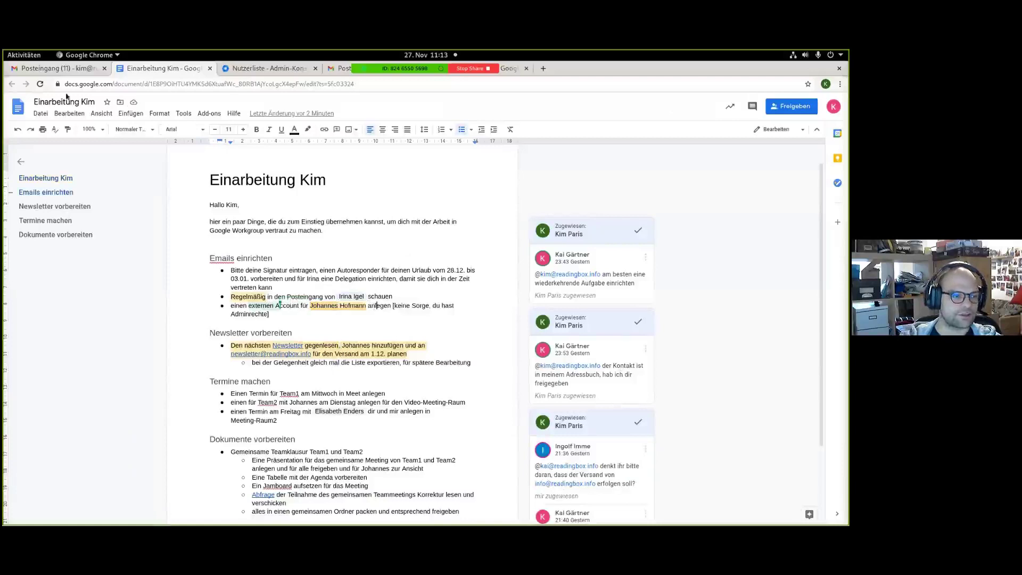
Return to the Gmail inbox and bring up the Google apps list.
left_click(70, 70)
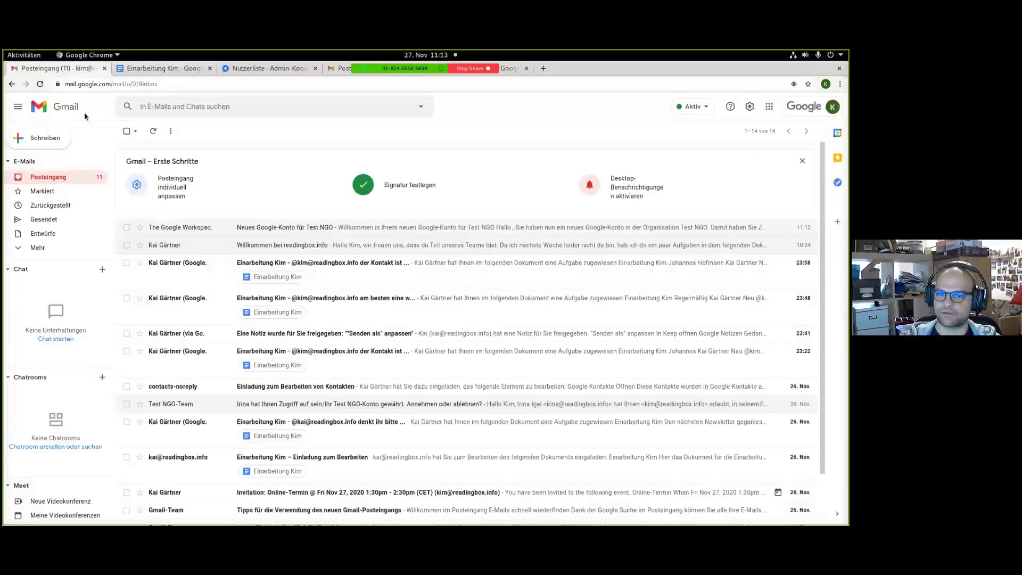
left_click(767, 107)
scroll(810, 221, "down", 2)
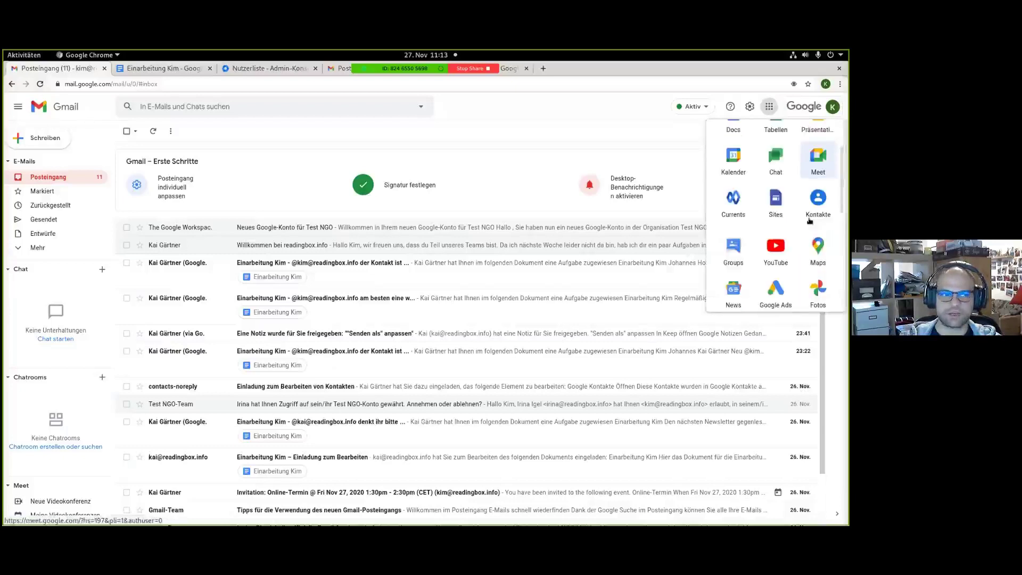
View the external contact's details under contacts delegated by a colleague in Google Contacts.
left_click(815, 209)
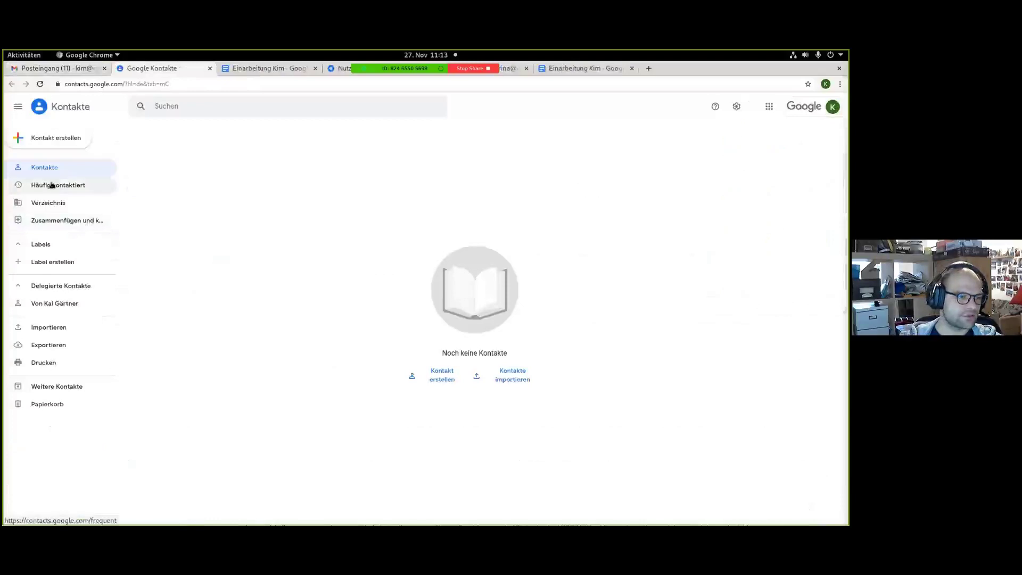
left_click(53, 305)
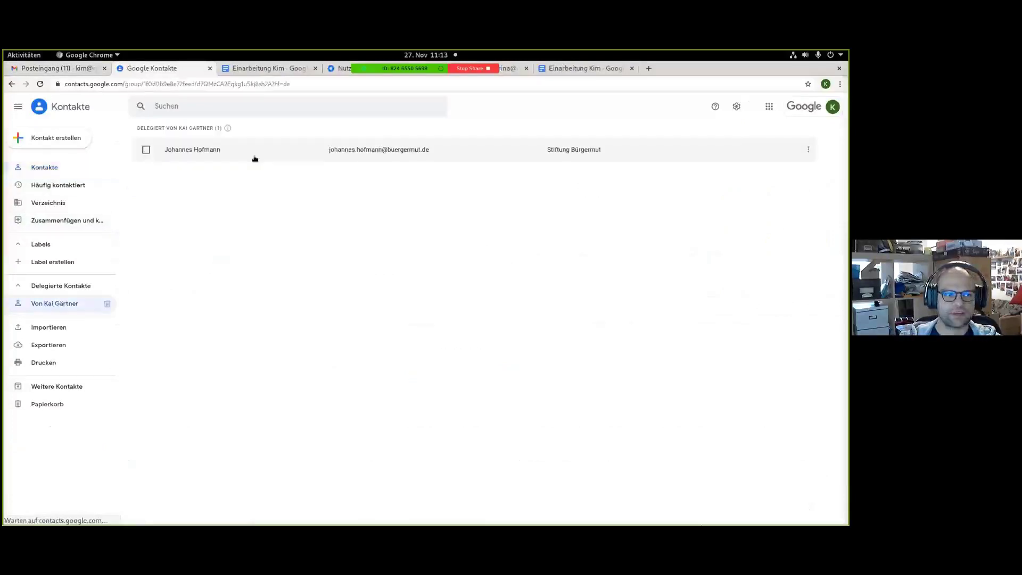
left_click(459, 153)
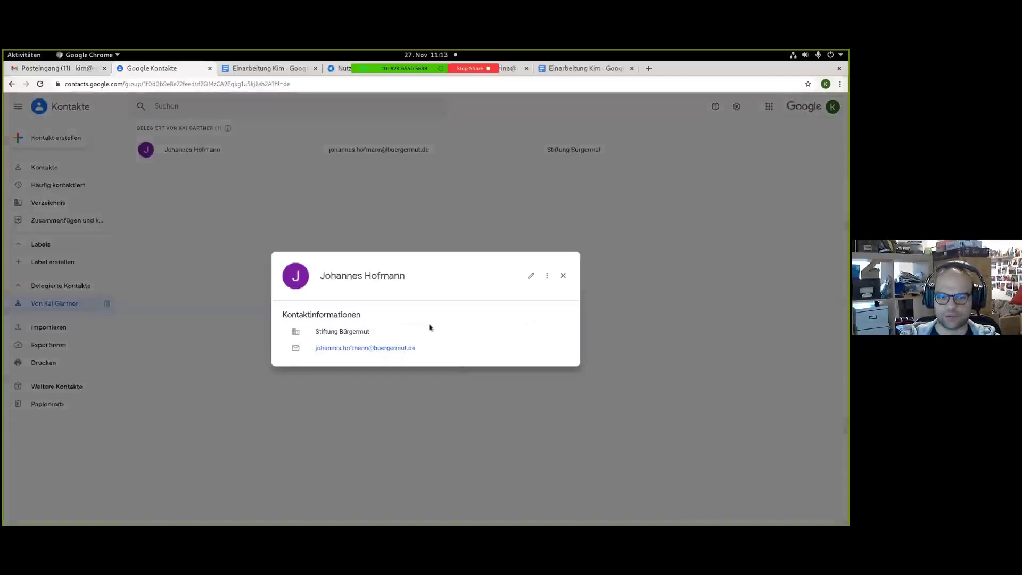
left_click(563, 276)
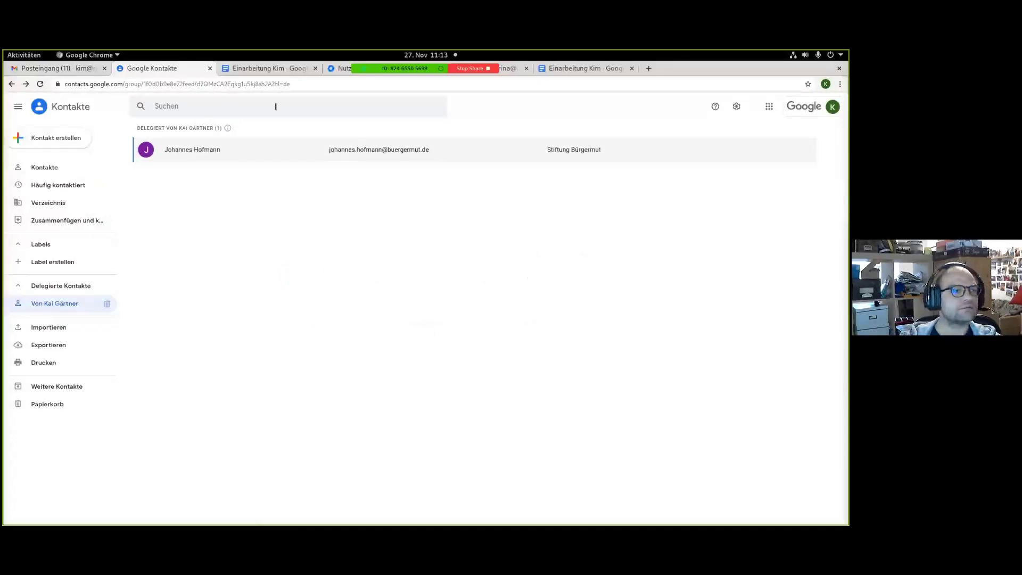
Close Google Contacts and return to the Einarbeitung Kim onboarding document.
left_click(60, 70)
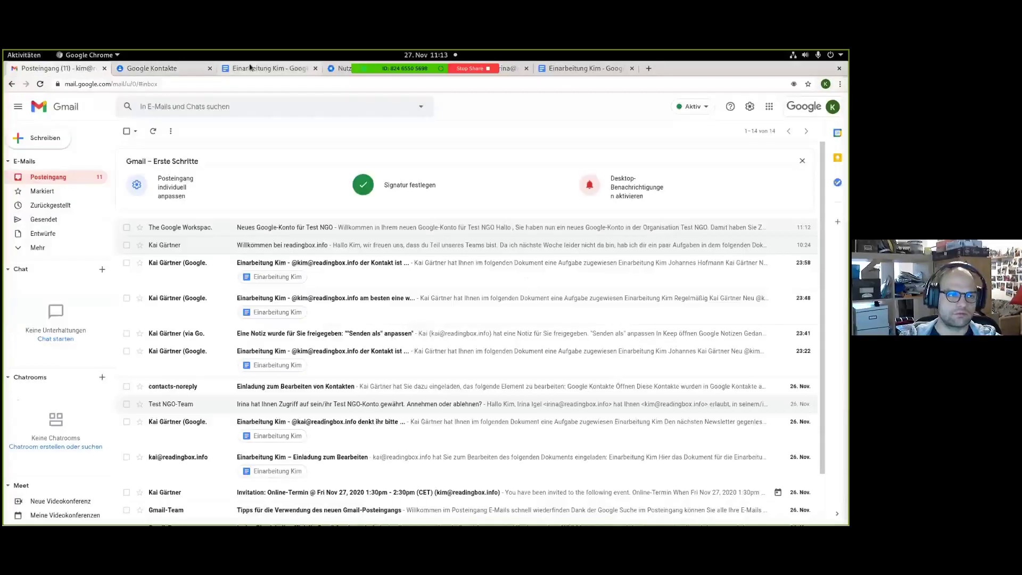
left_click(210, 68)
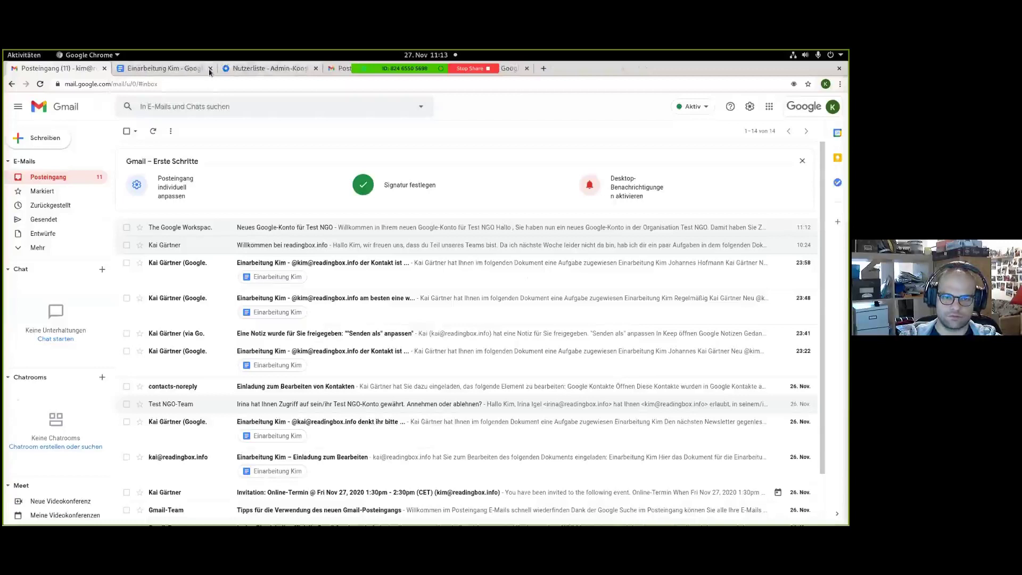
left_click(204, 69)
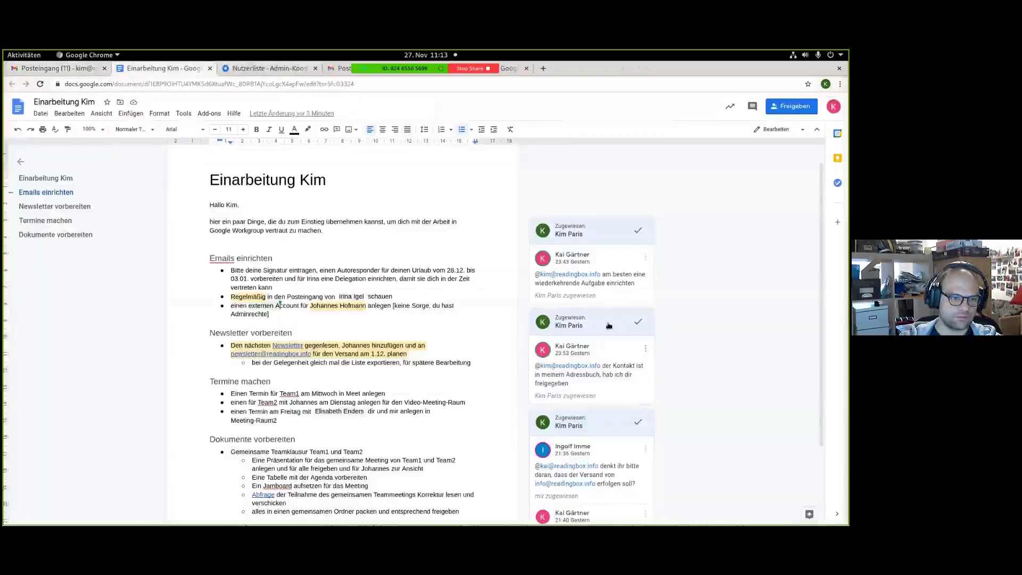
scroll(316, 277, "down", 1)
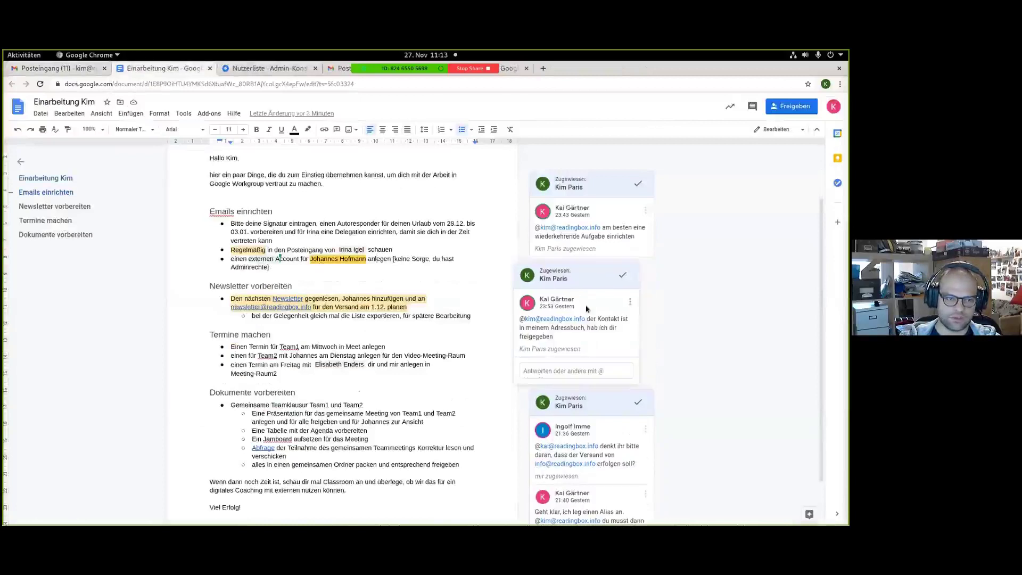
Mark the shared-contact comment as done, then select the recurring-task comment.
left_click(622, 276)
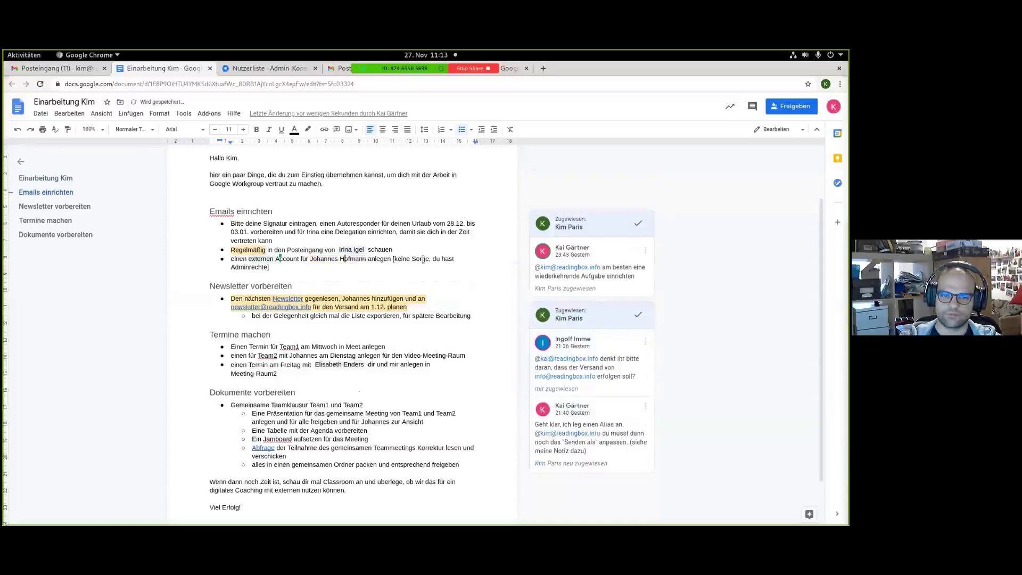
left_click(631, 277)
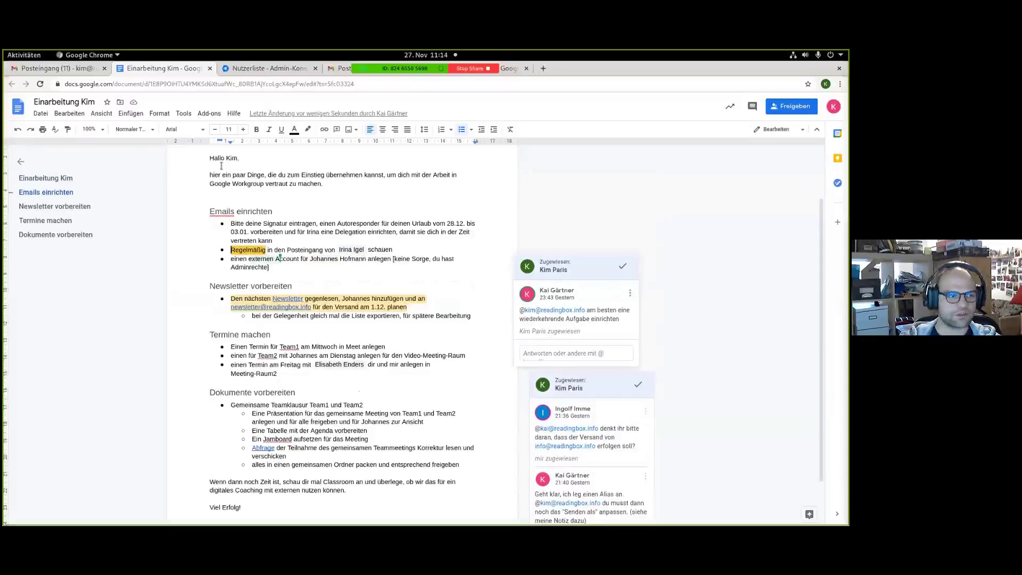
Add a new Gmail task titled to check the colleague's e-mails.
left_click(73, 72)
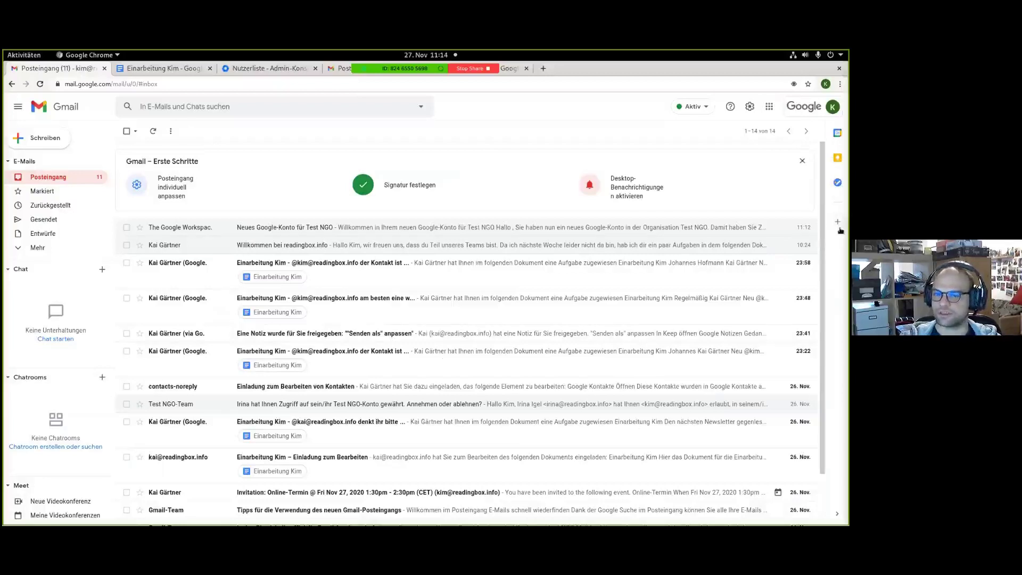
left_click(837, 182)
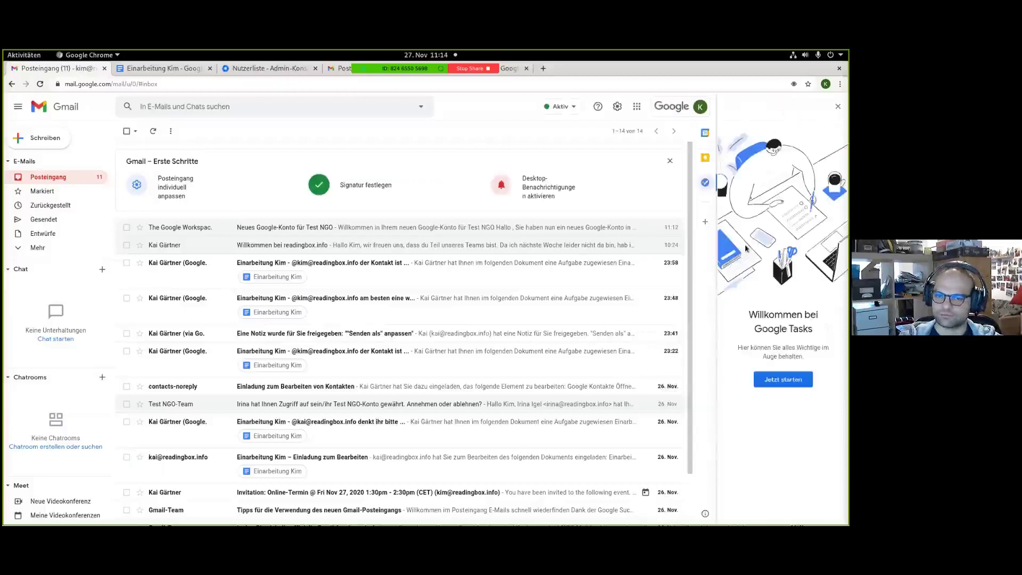
left_click(779, 381)
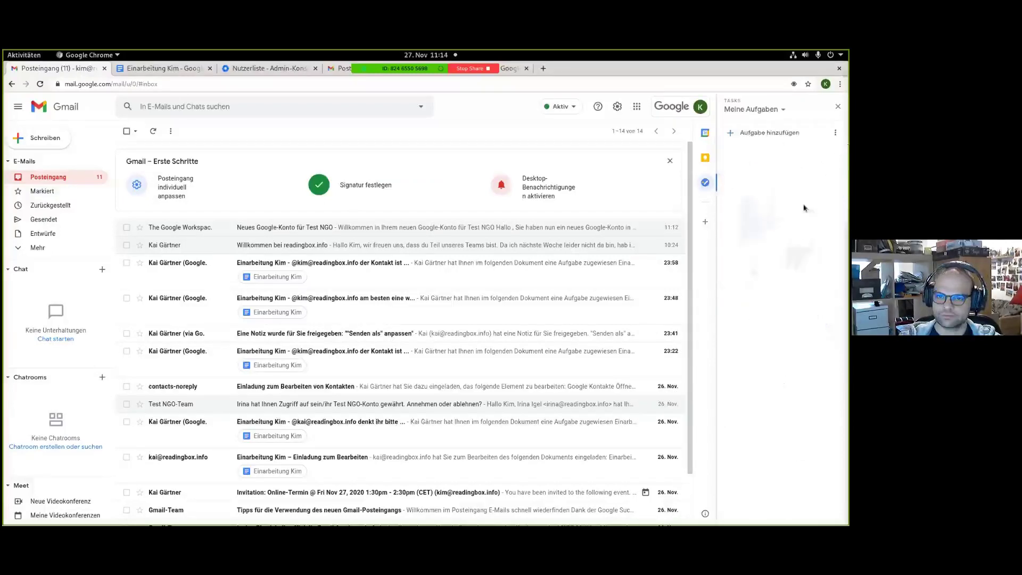
left_click(766, 132)
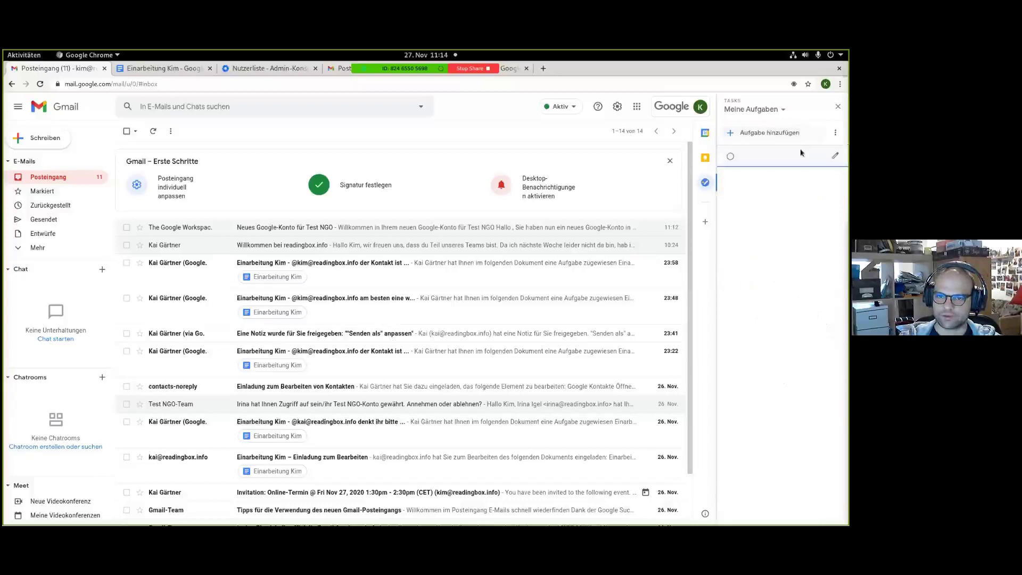
left_click(834, 155)
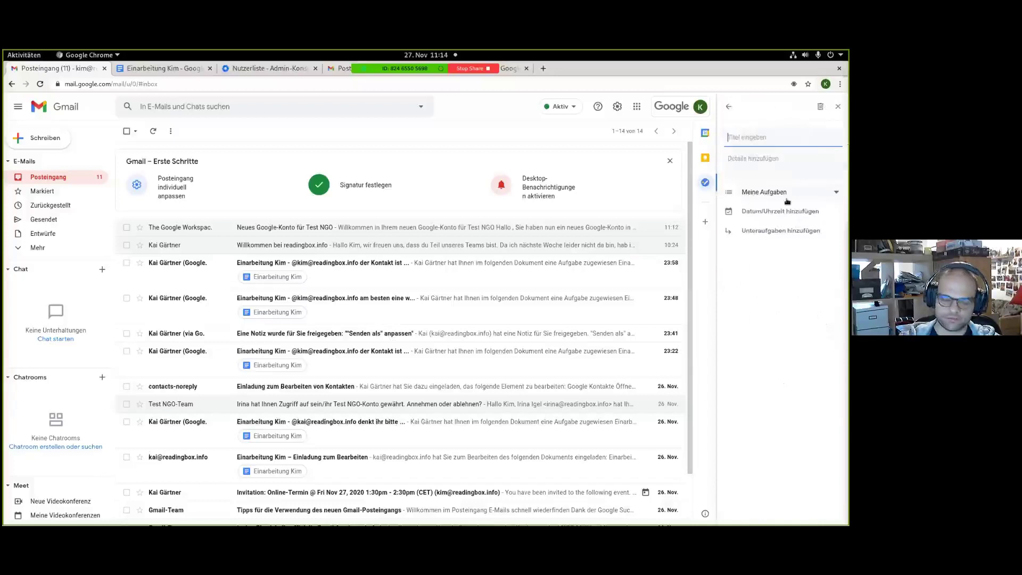
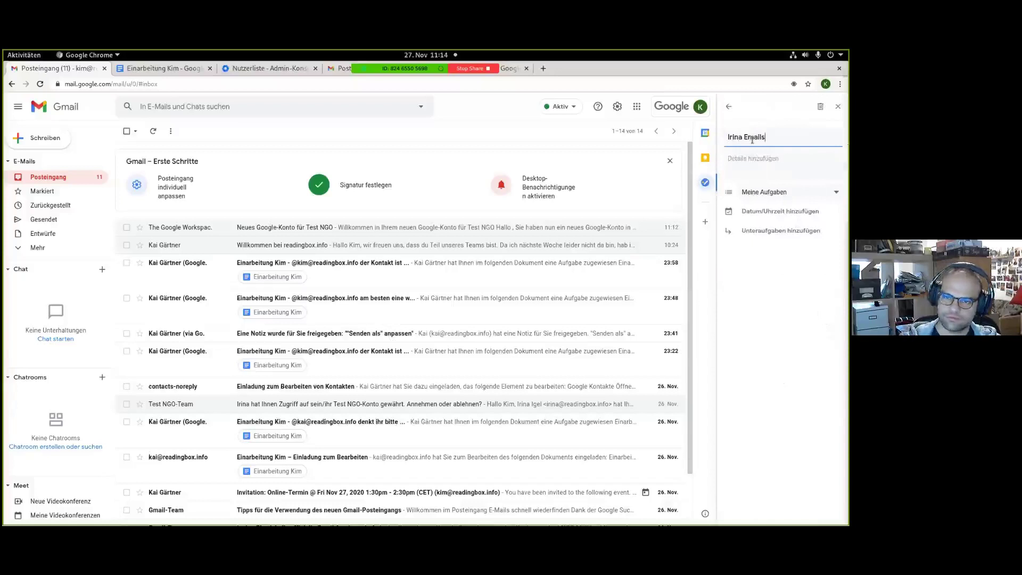
type(" checken")
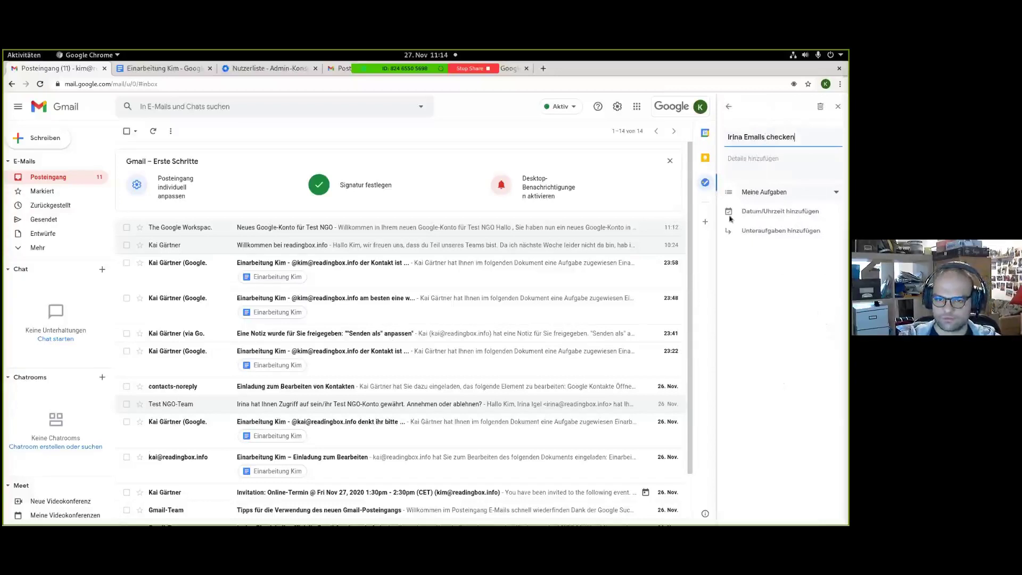
Give the task a date repeating daily at 12:00.
left_click(775, 213)
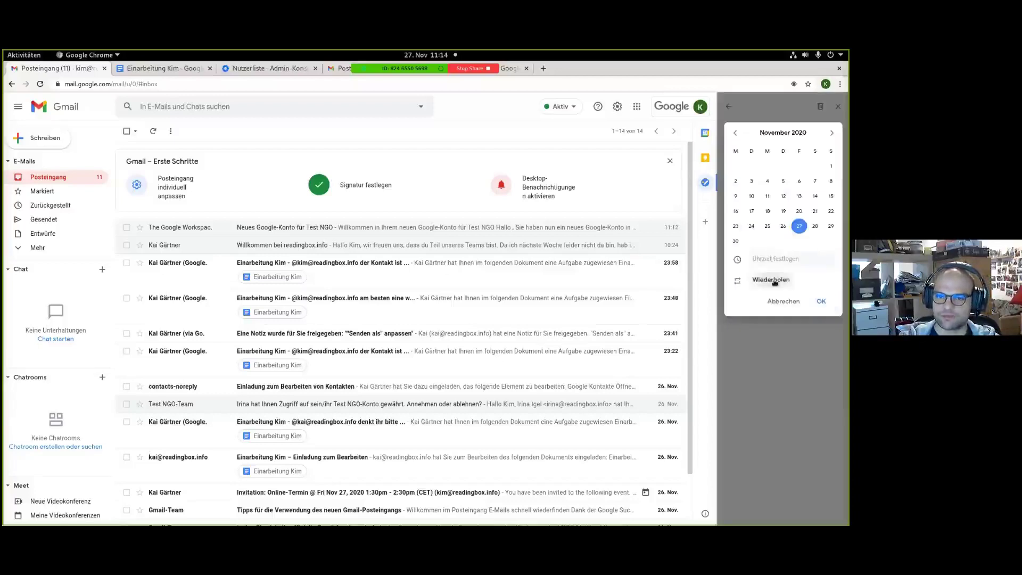
left_click(772, 280)
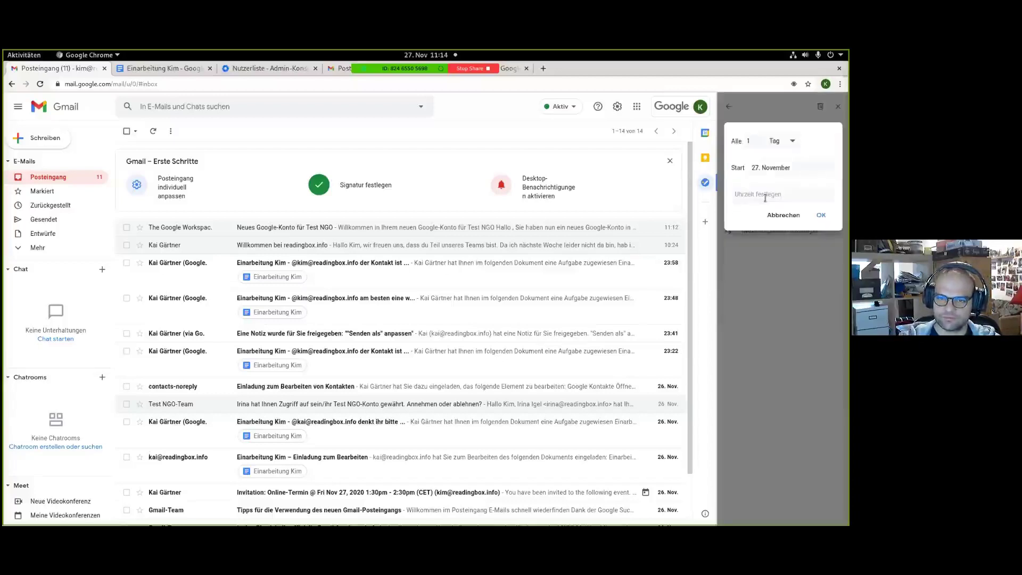
left_click(819, 216)
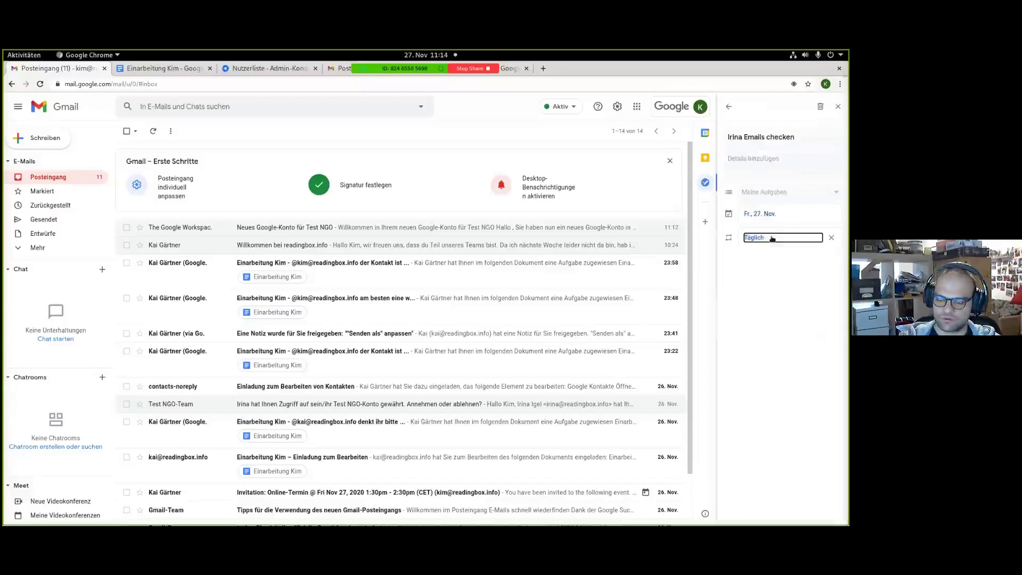
left_click(771, 239)
left_click(765, 169)
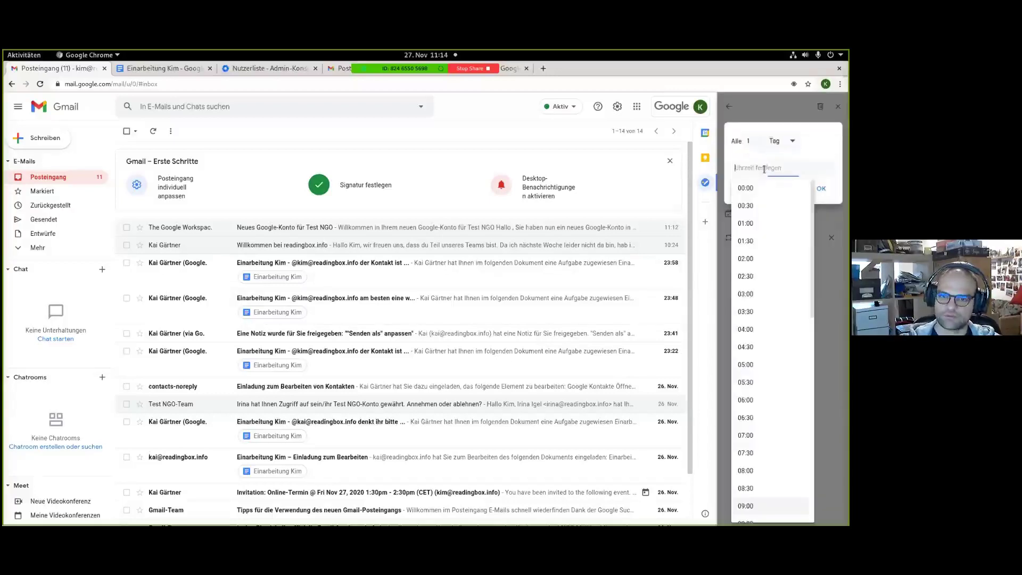
type("12:00")
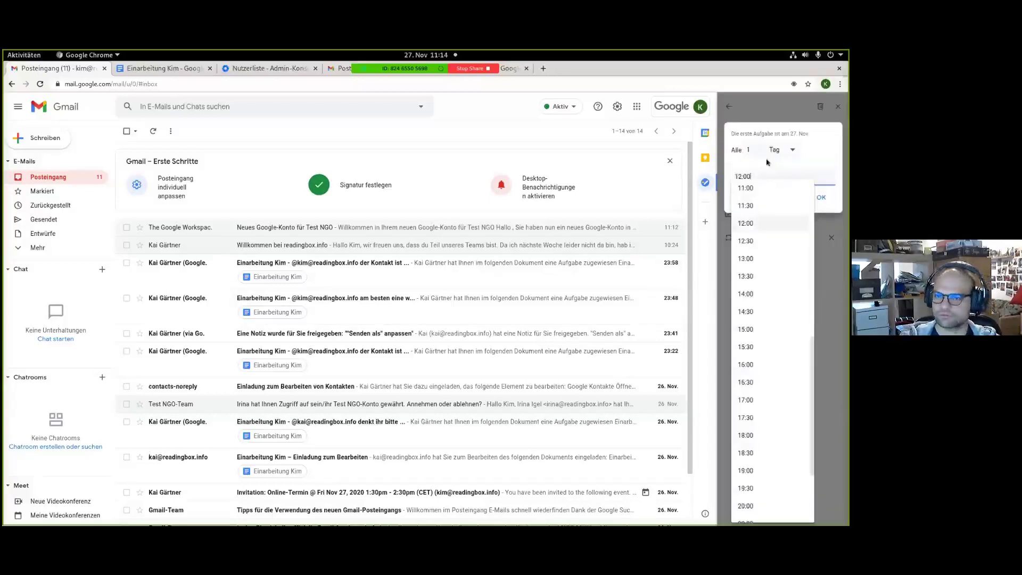
left_click(821, 198)
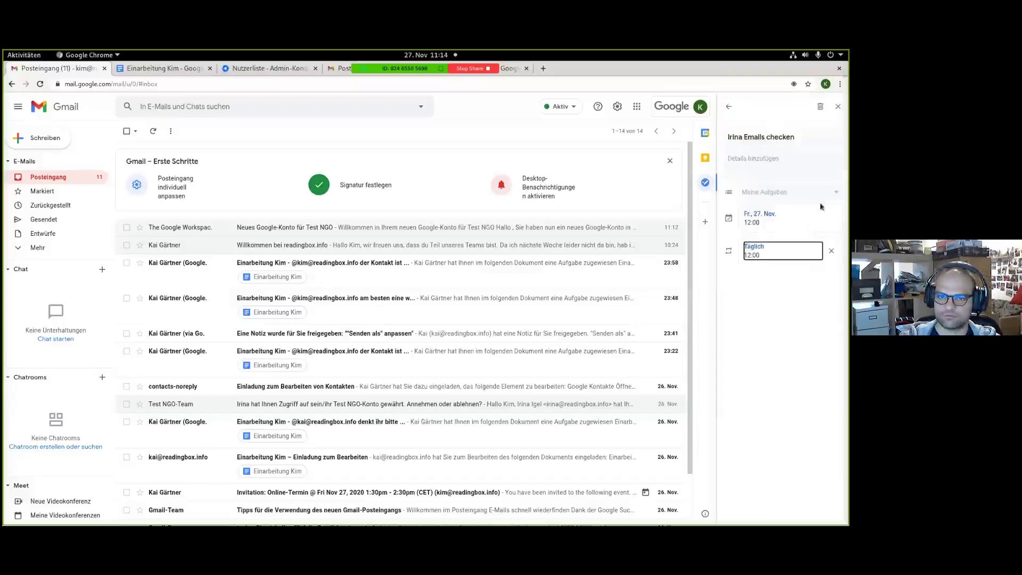
Mark the task as complete and close the task list.
left_click(729, 108)
left_click(730, 108)
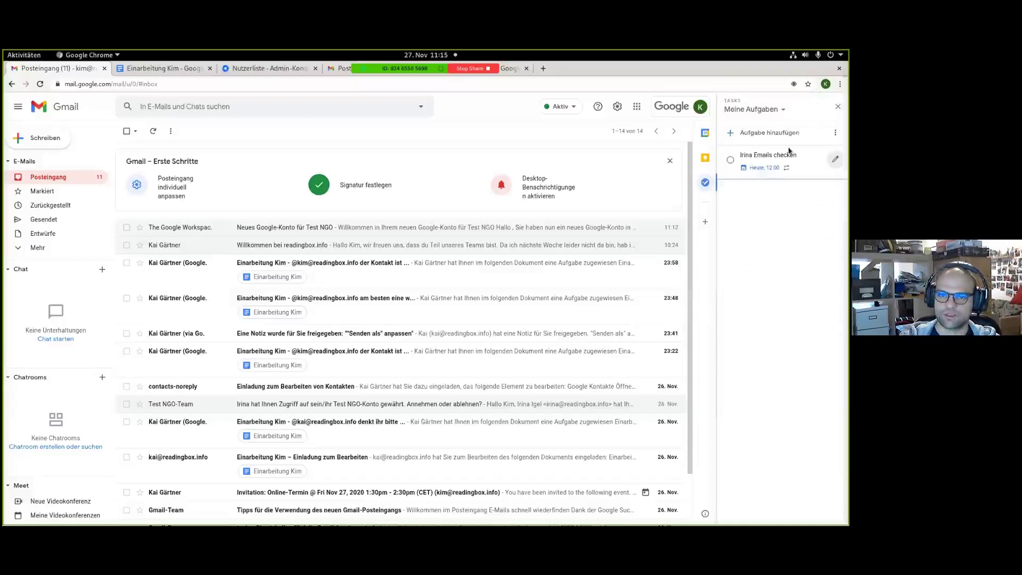
left_click(731, 160)
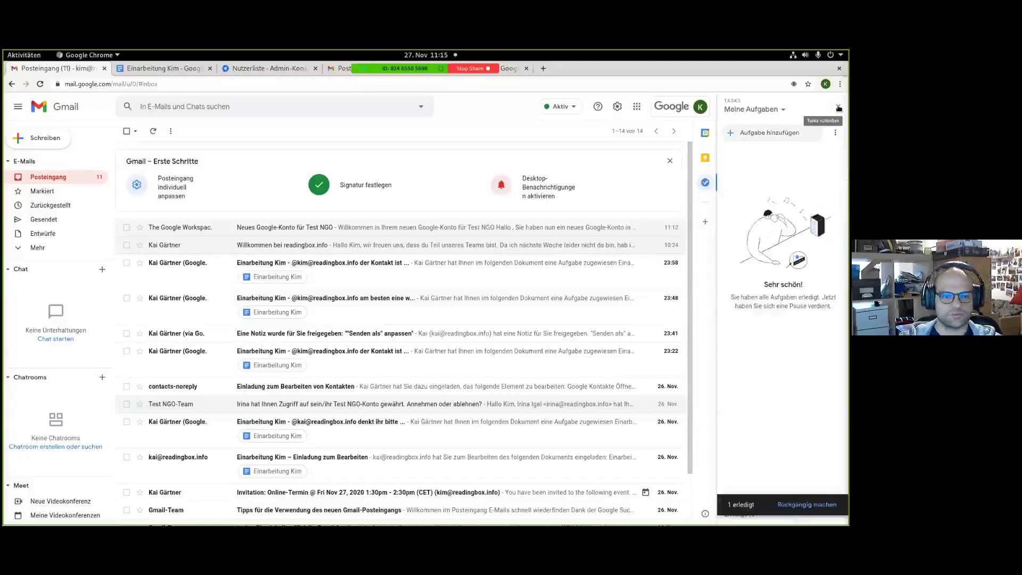
left_click(838, 109)
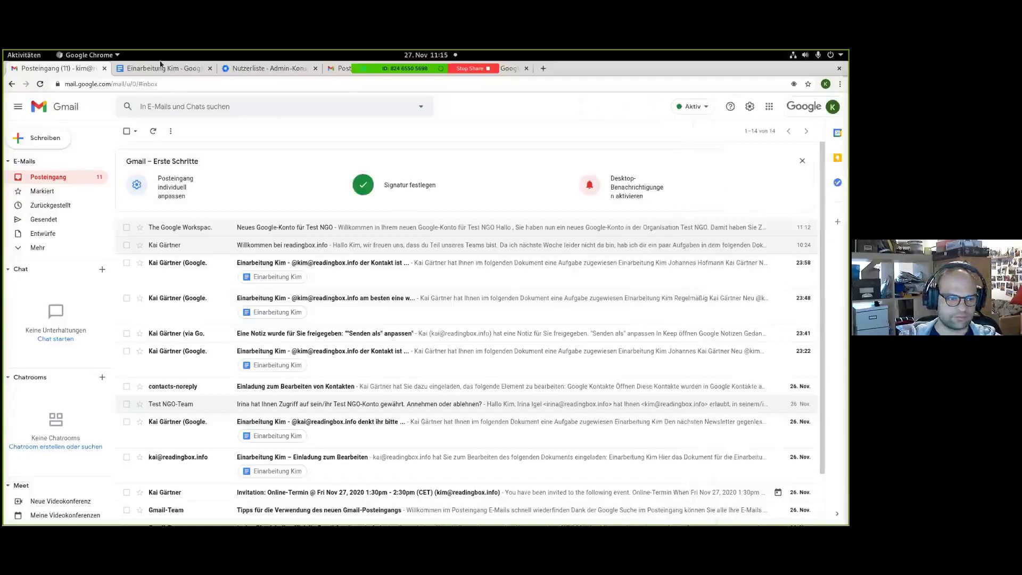
Resolve the comment about regularly checking the inbox in Einarbeitung Kim.
left_click(160, 66)
left_click(623, 266)
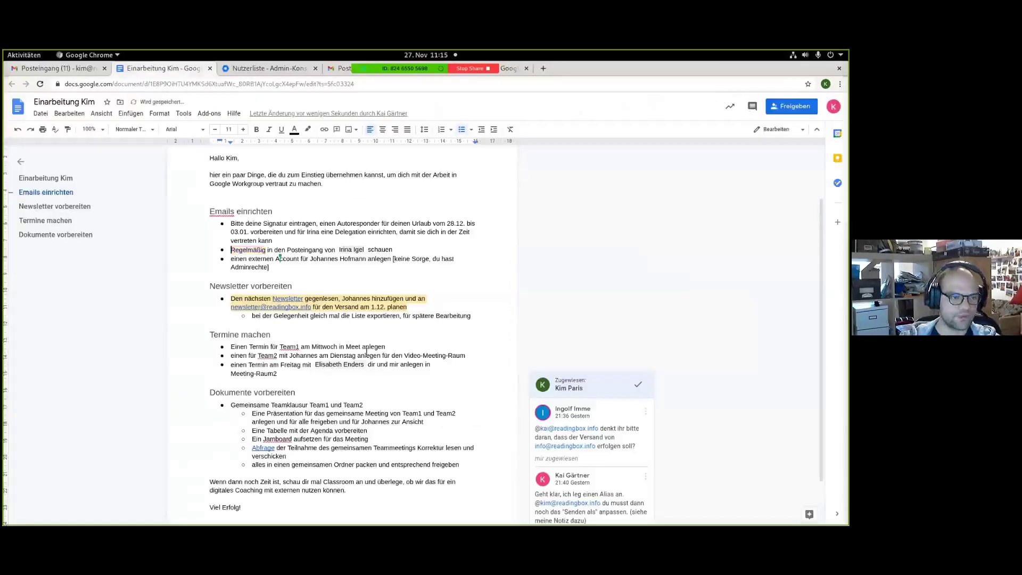
scroll(356, 231, "down", 1)
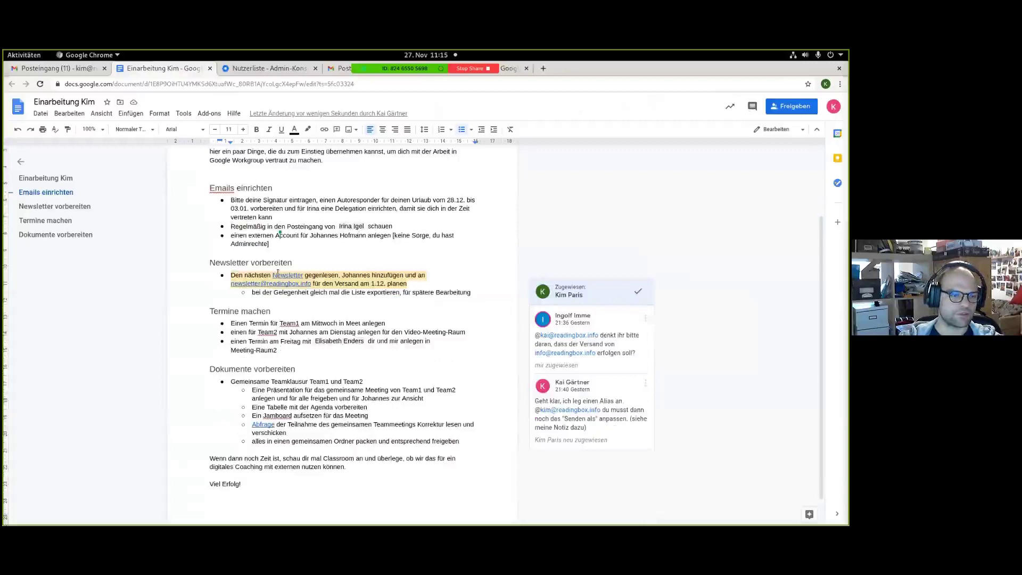
Open the linked Newsletter 12/2020 document in its own tab.
left_click(280, 275)
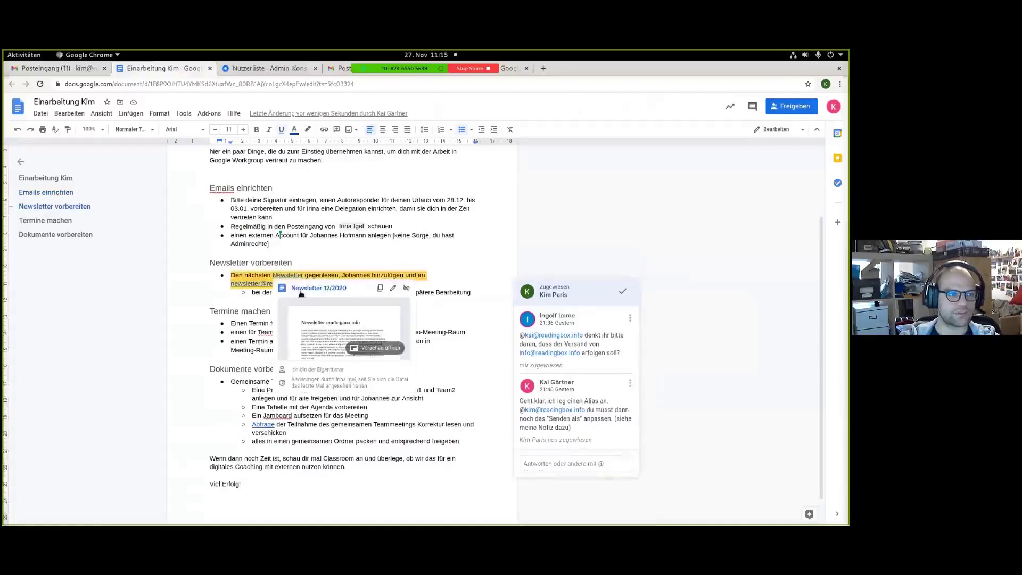
left_click(301, 291)
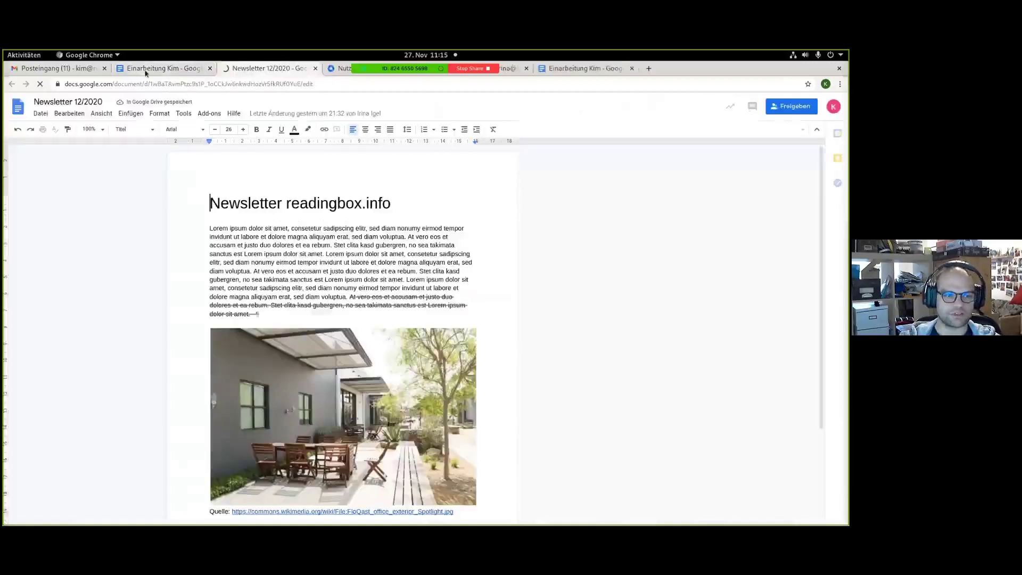
left_click(145, 73)
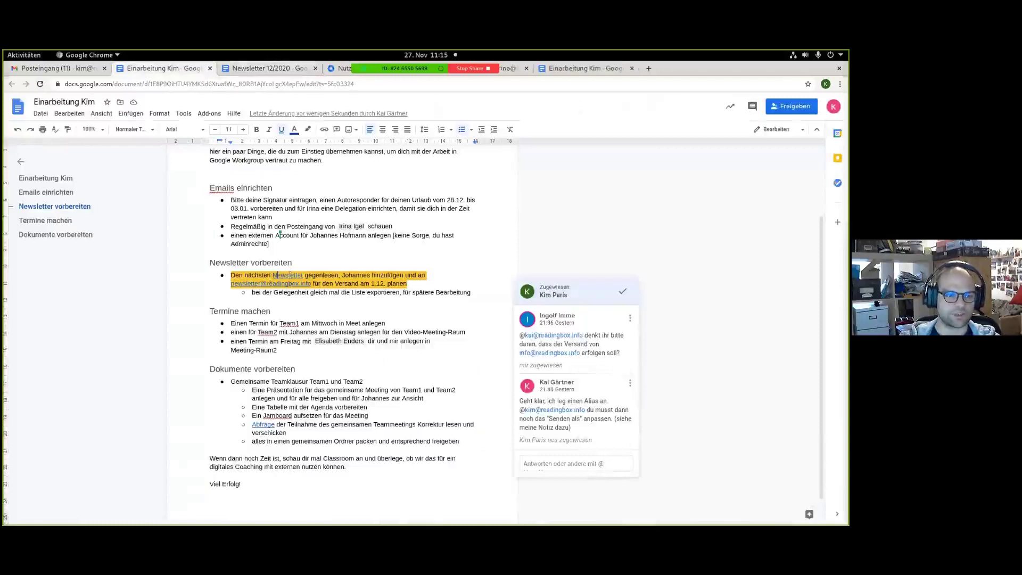
left_click(277, 275)
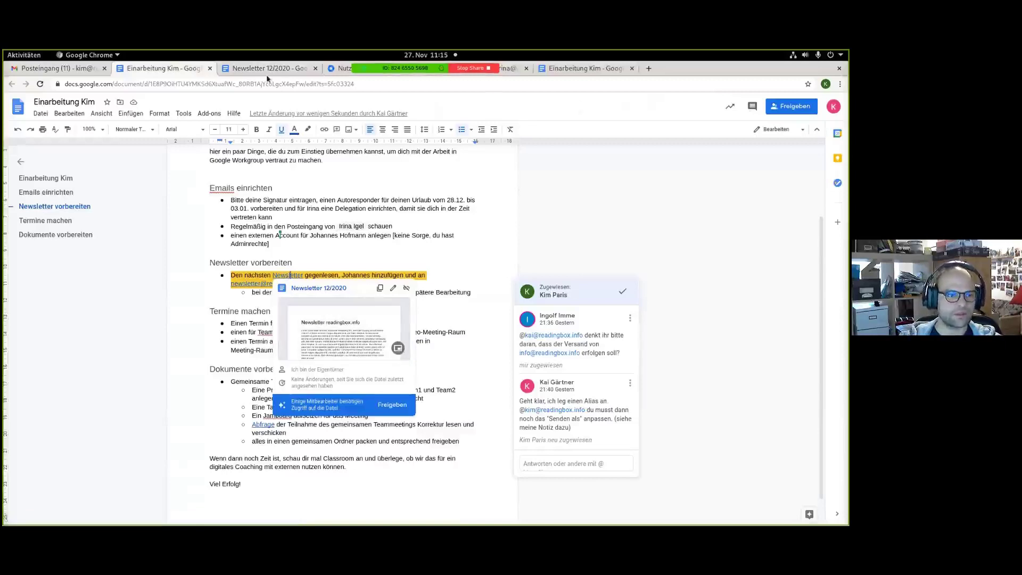
left_click(305, 74)
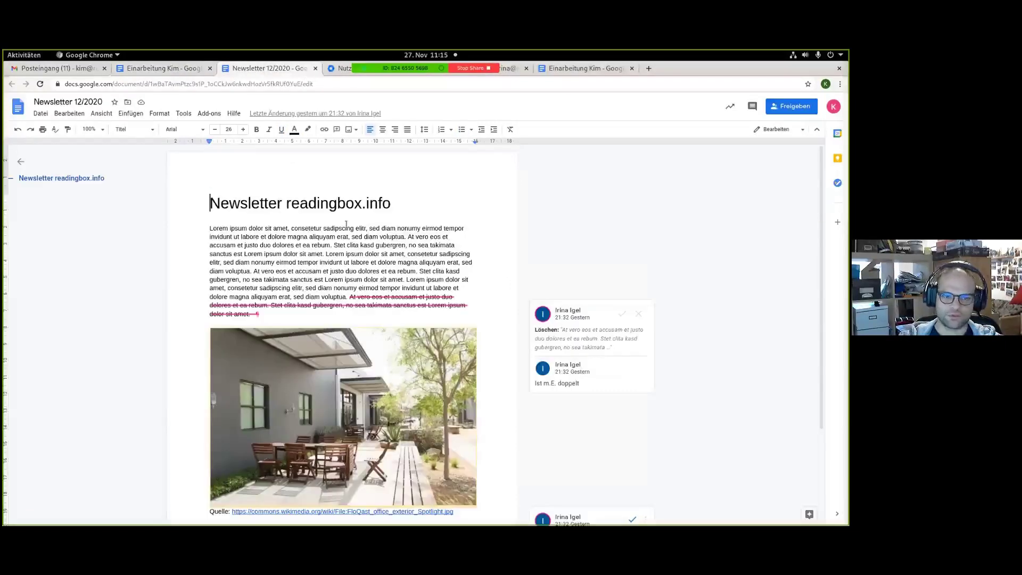
Accept the suggested deletion of duplicate text in the newsletter.
left_click(346, 224)
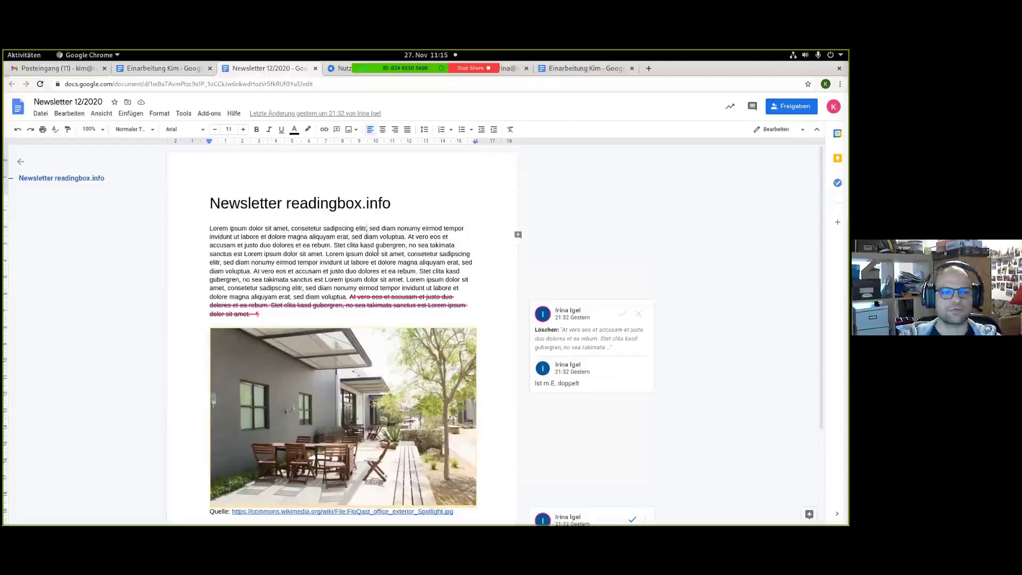
scroll(372, 261, "down", 3)
scroll(367, 274, "up", 3)
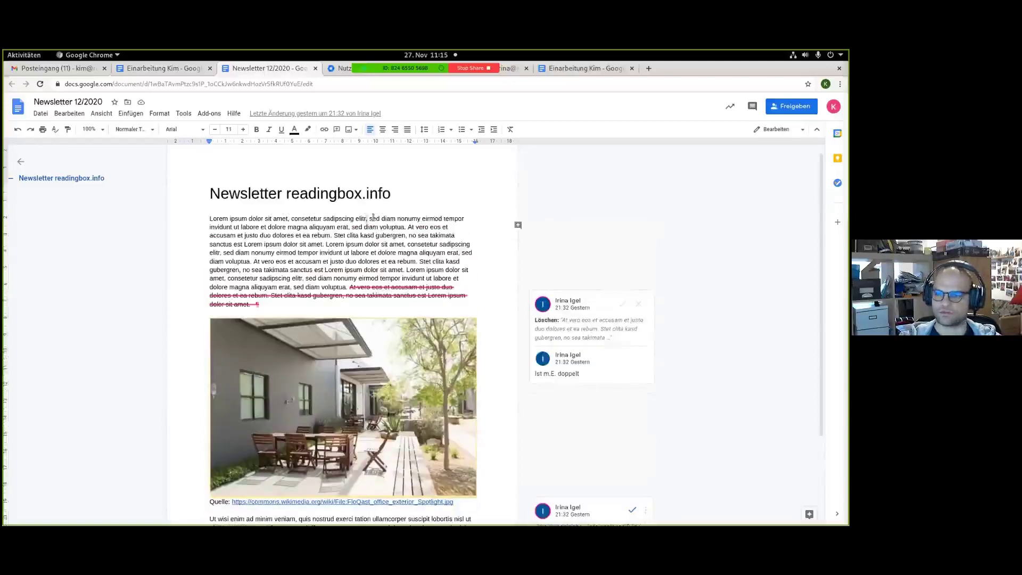
scroll(373, 216, "up", 1)
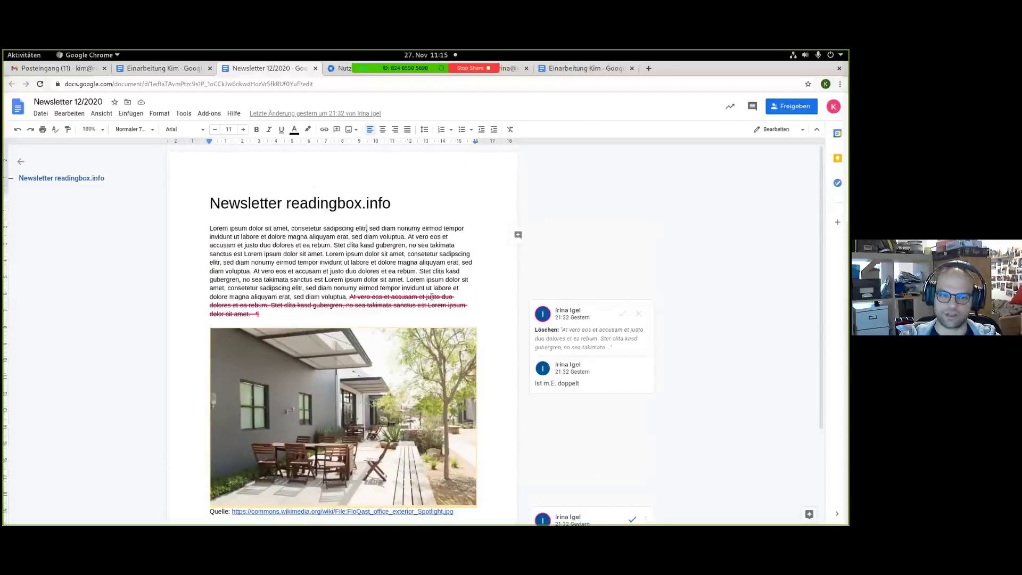
scroll(308, 266, "down", 3)
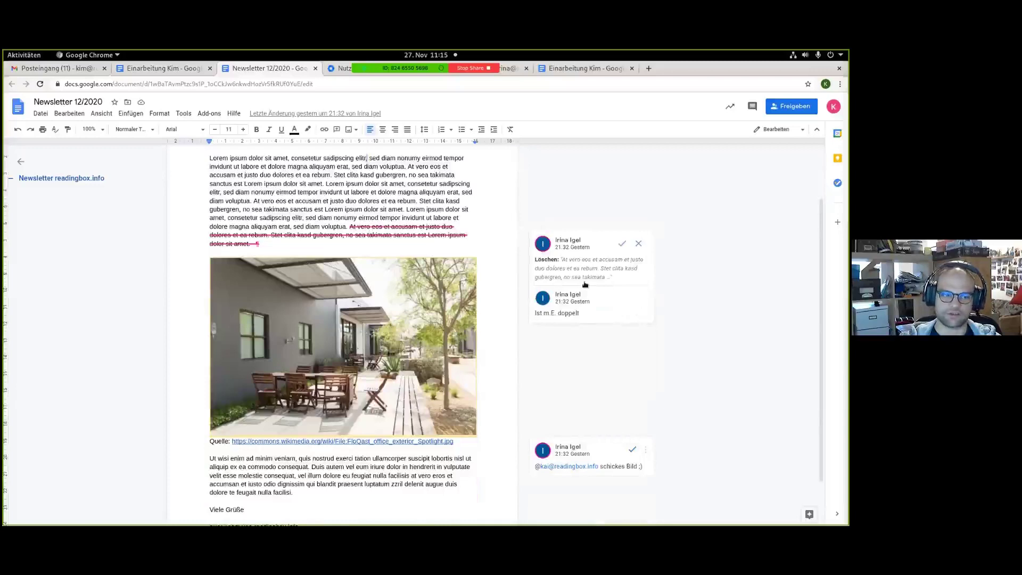
left_click(622, 244)
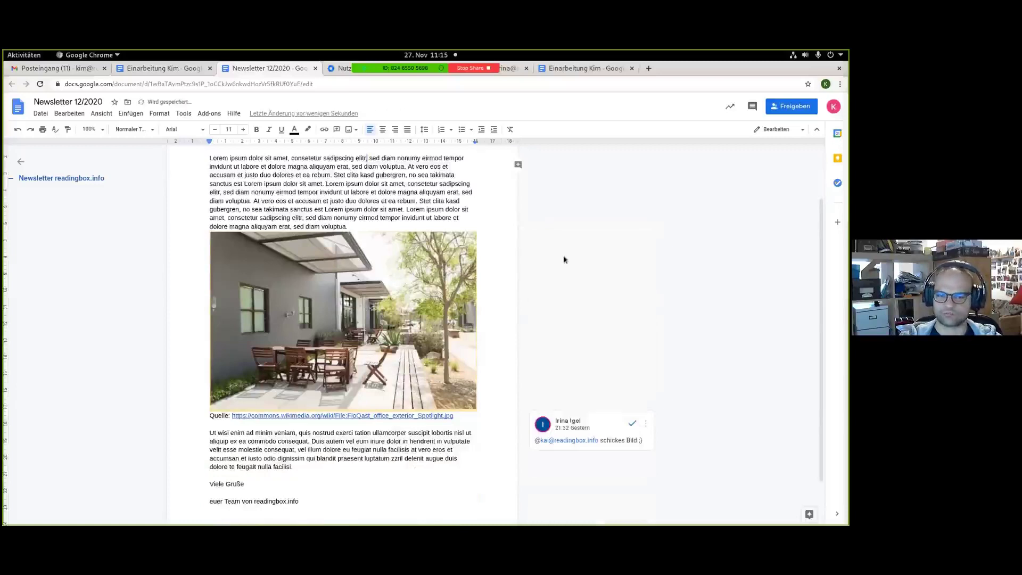
Reply 'Danke!' to the photo comment and resolve that thread.
scroll(633, 393, "down", 2)
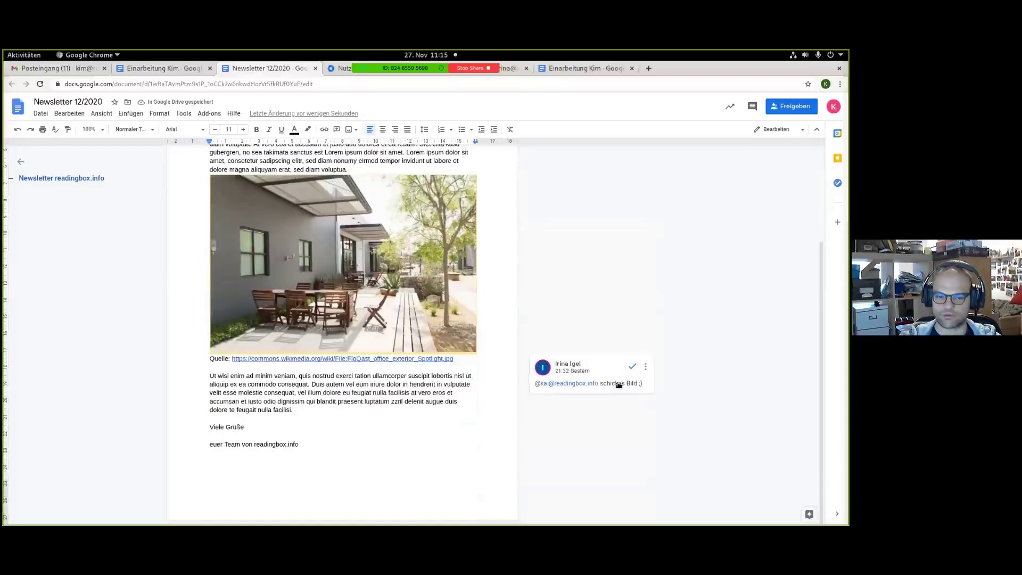
left_click(618, 385)
left_click(591, 409)
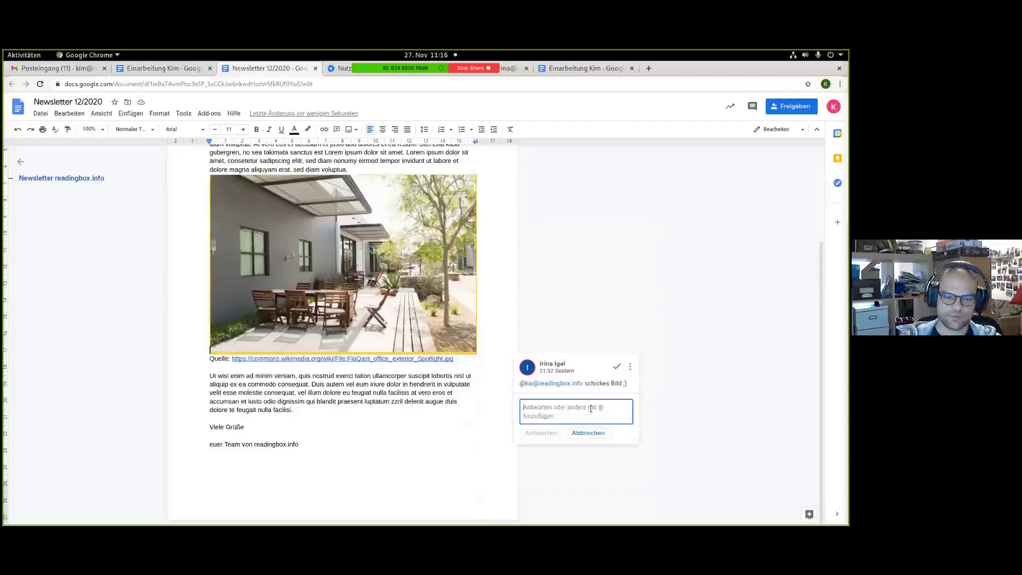
type("Danke!")
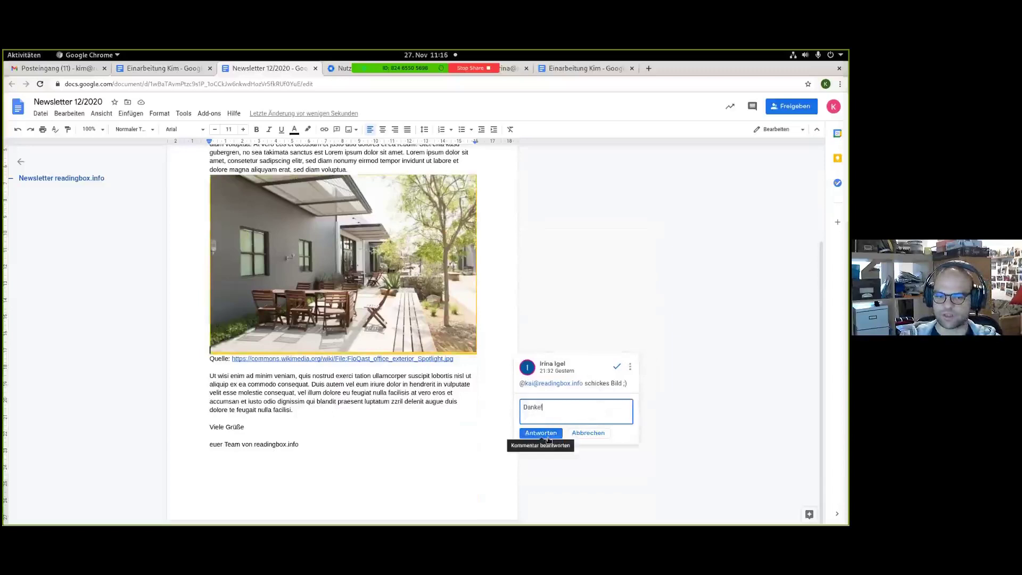
left_click(541, 433)
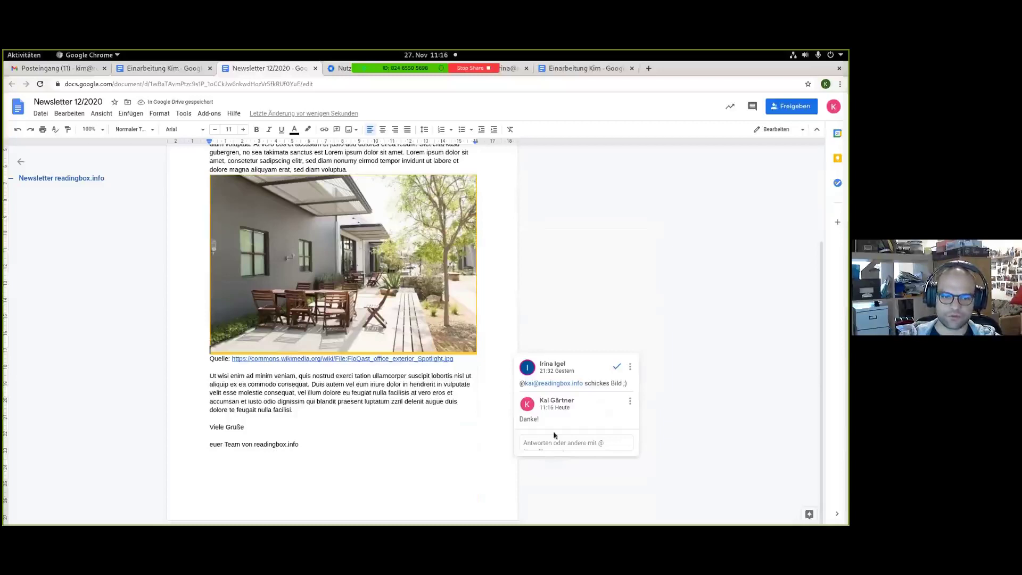
left_click(617, 367)
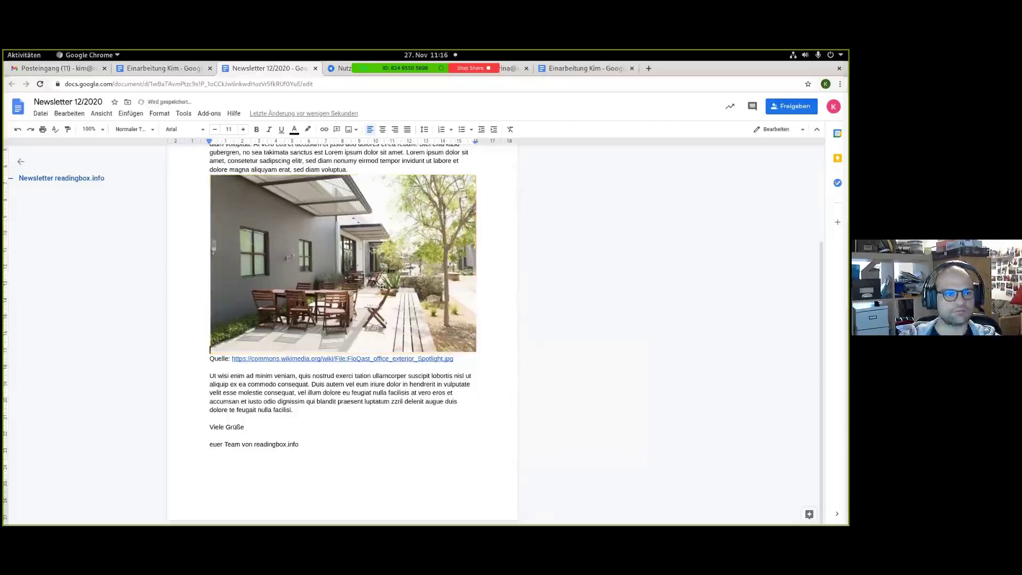
scroll(381, 286, "up", 3)
scroll(212, 204, "up", 1)
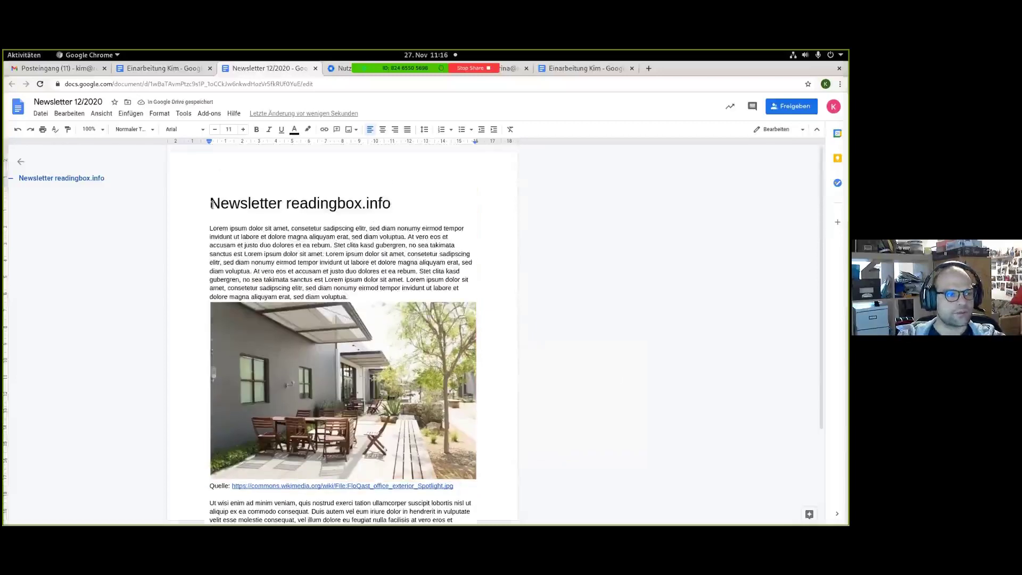
Read the 'Newsletter vorbereiten' task in Einarbeitung Kim, then return to Gmail with Ctrl+1.
left_click(83, 72)
left_click(179, 71)
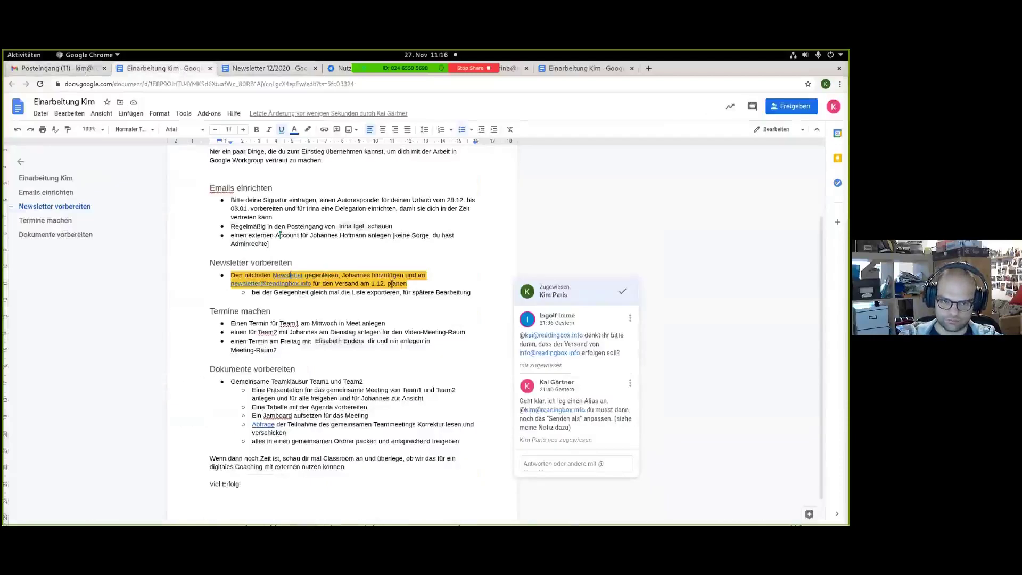
left_click(406, 289)
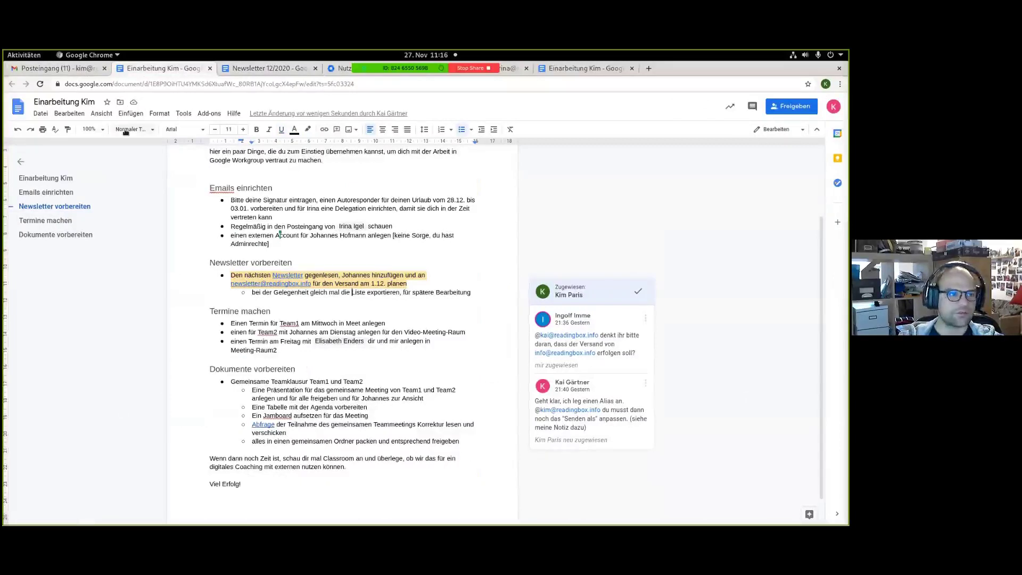
key("ctrl+1")
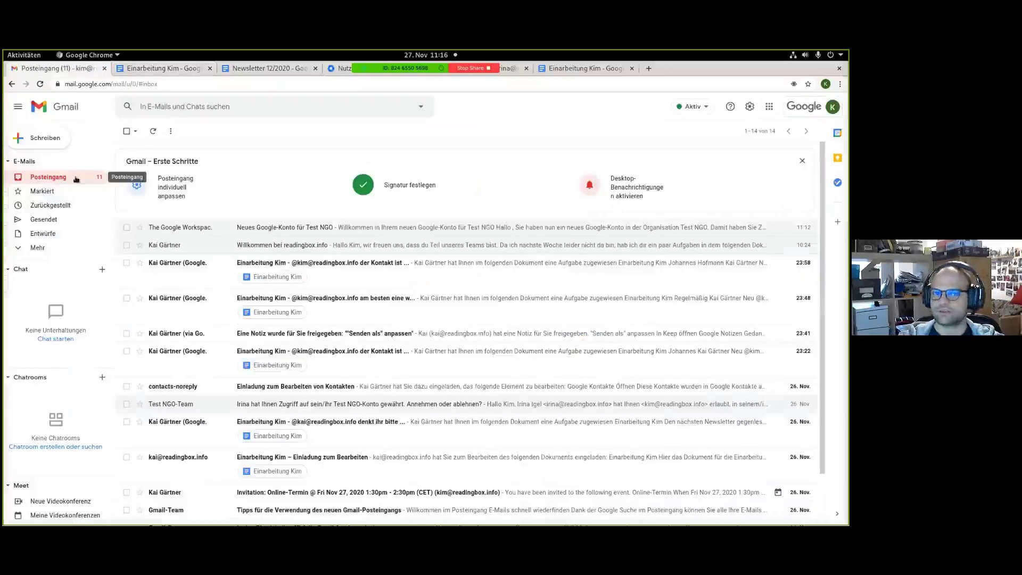
Open Gmail's full settings at the Konten (accounts) section.
left_click(750, 107)
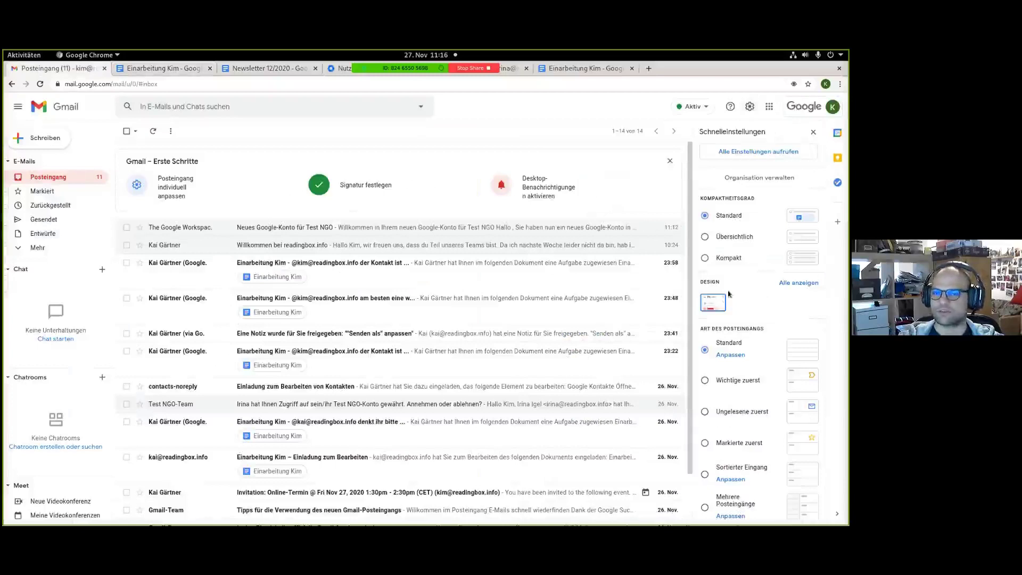
left_click(750, 107)
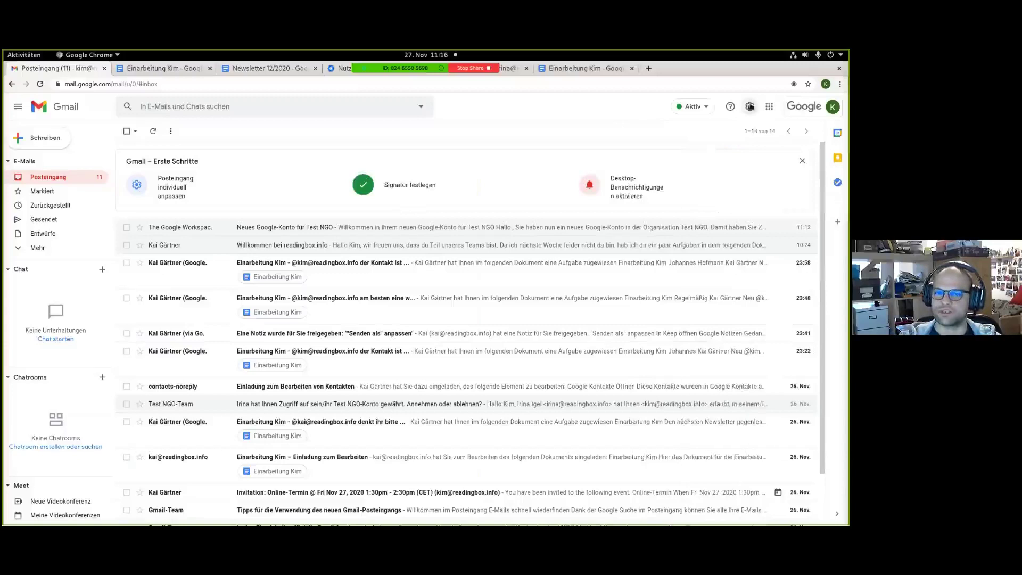
left_click(750, 107)
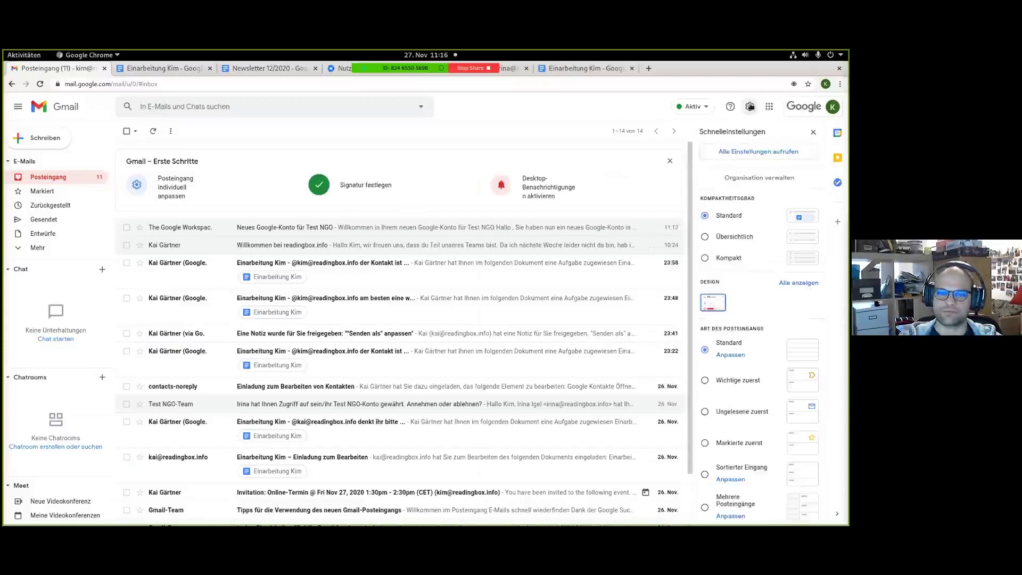
left_click(768, 153)
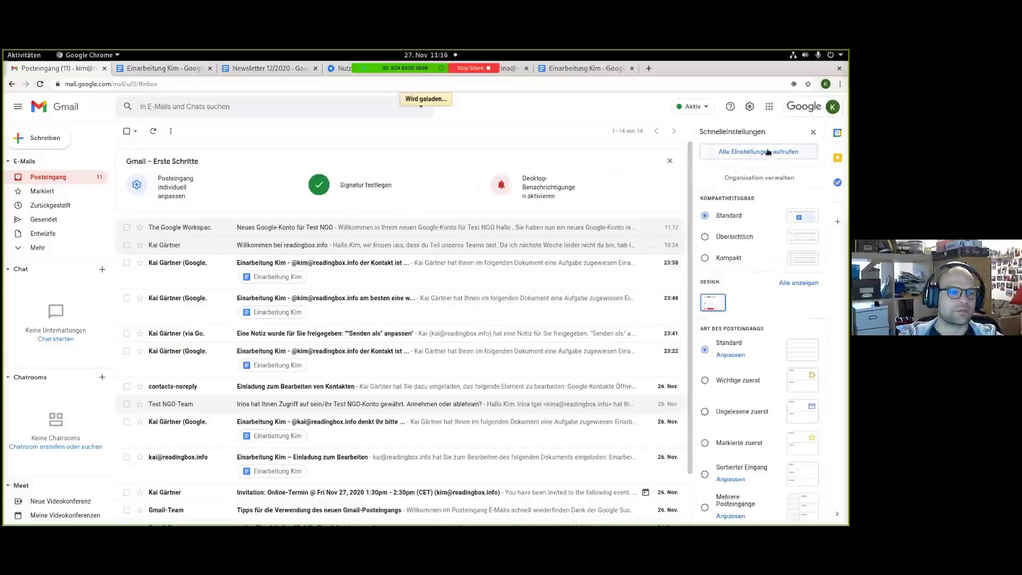
left_click(243, 151)
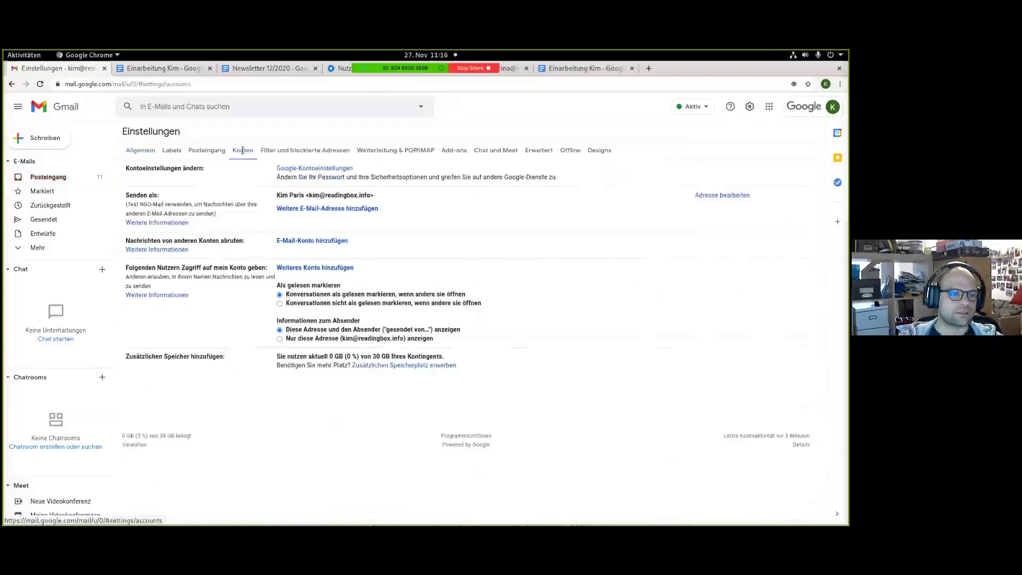
Add Readingbox.info with its info address as a send-as alias.
left_click(340, 207)
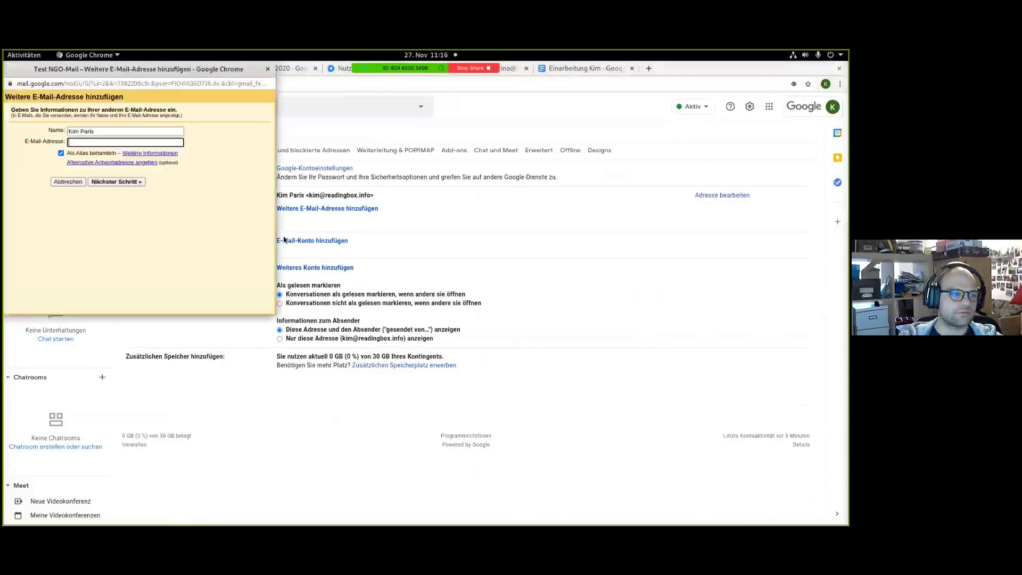
triple_click(79, 130)
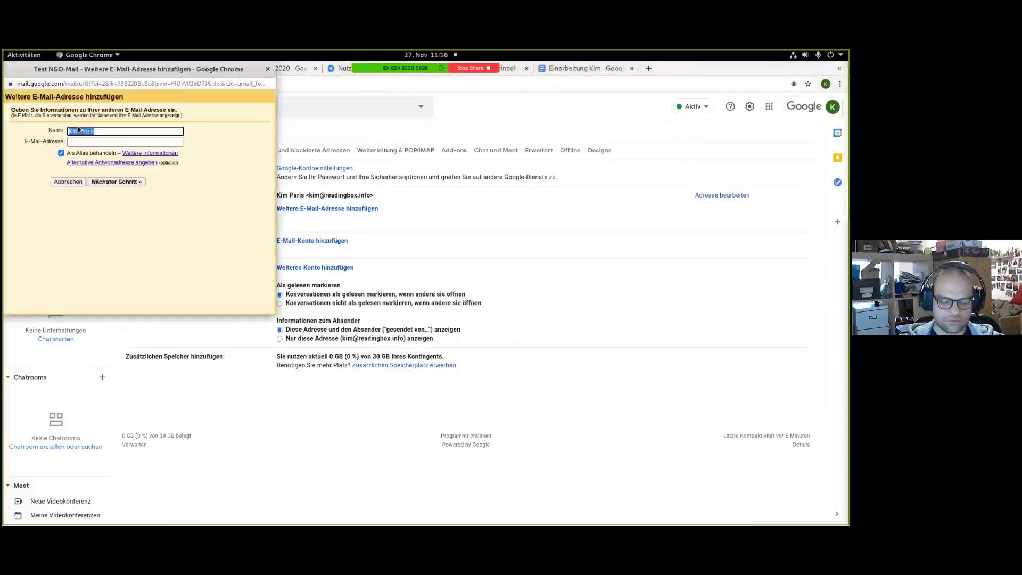
type("Readingbo")
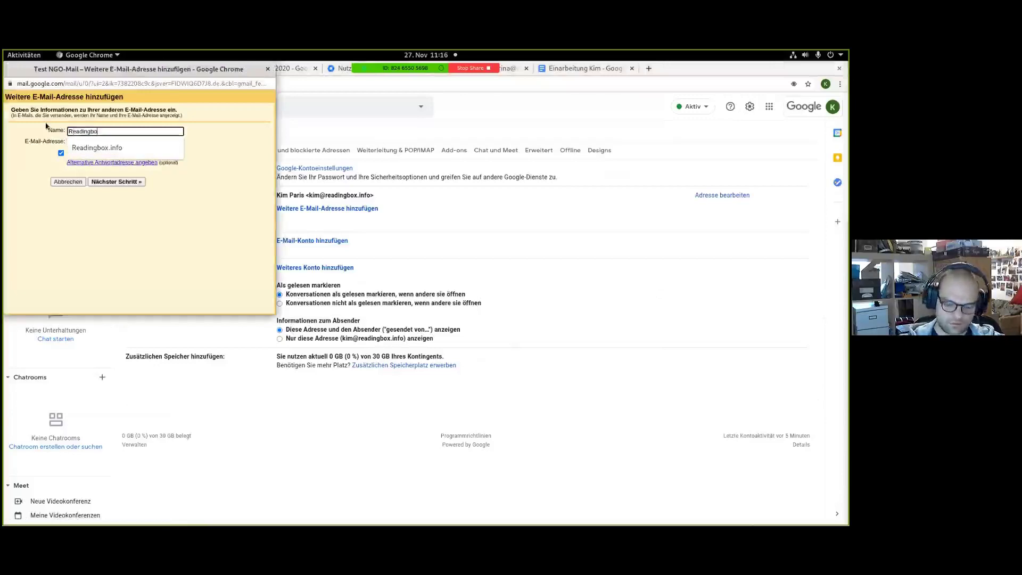
type("x.info")
key("Tab")
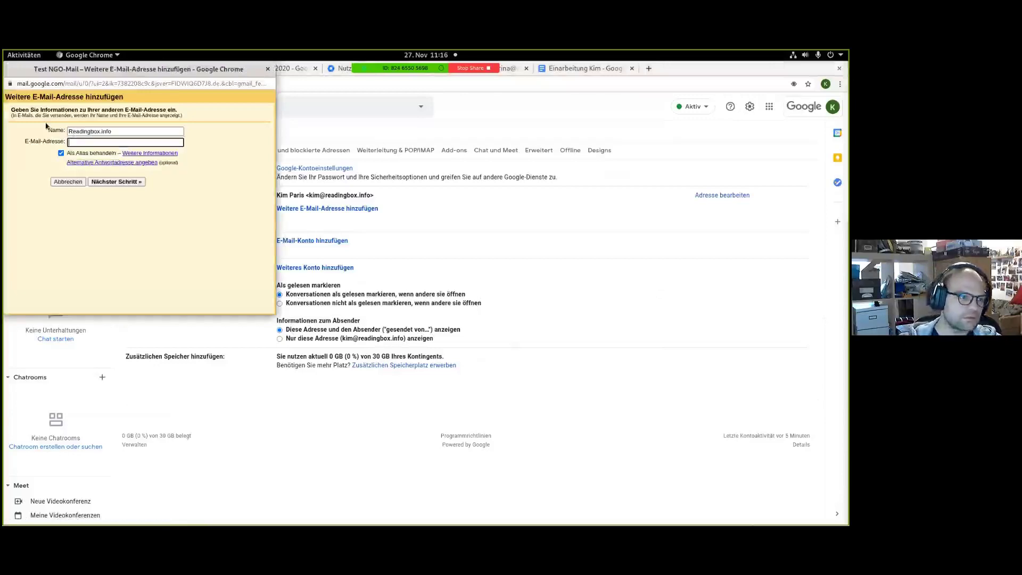
key("Down")
key("Tab")
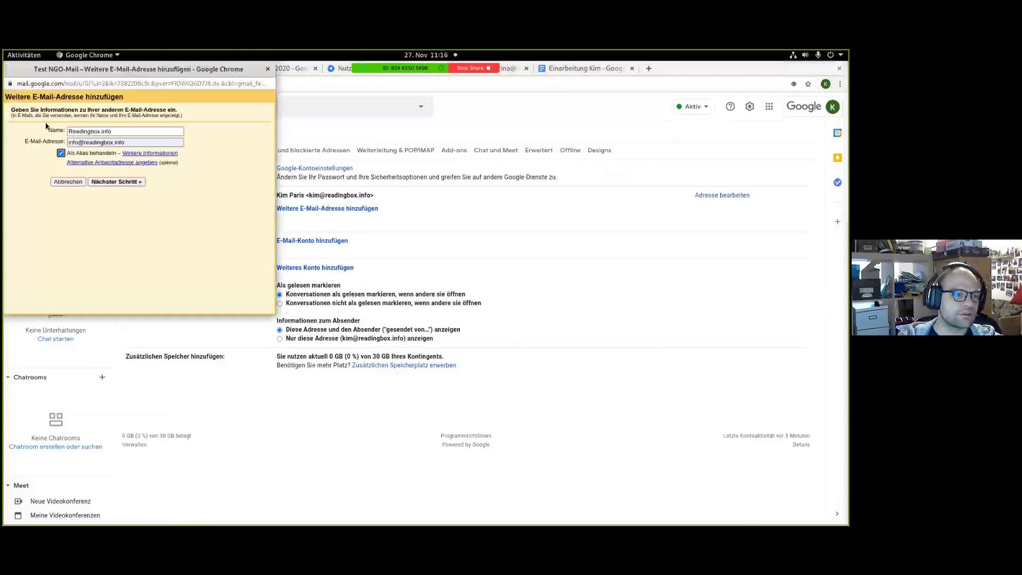
left_click(96, 184)
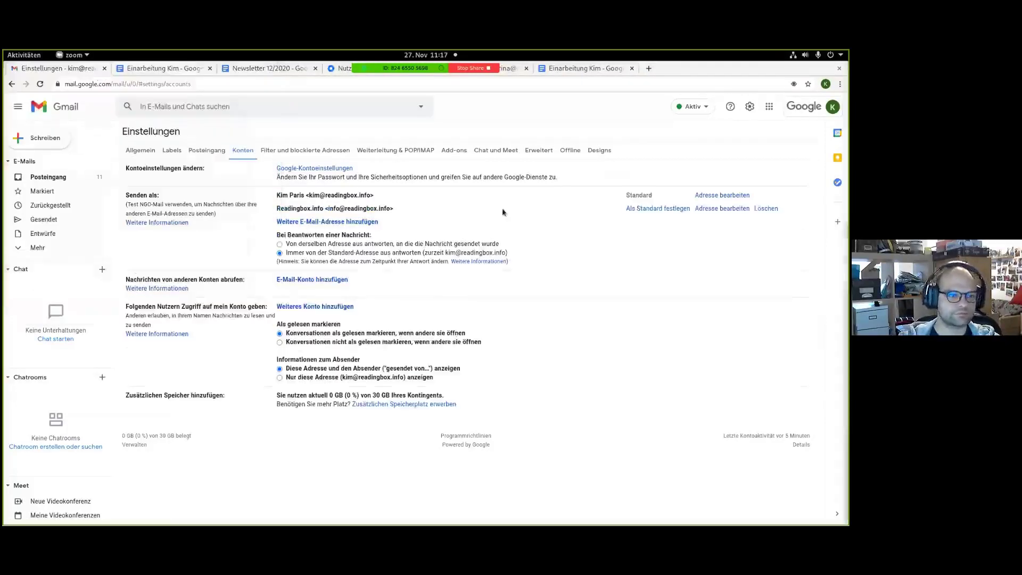
left_click(61, 178)
Draft a message from Readingbox.info to the Newsletter group with subject 'Newsletter'.
left_click(47, 140)
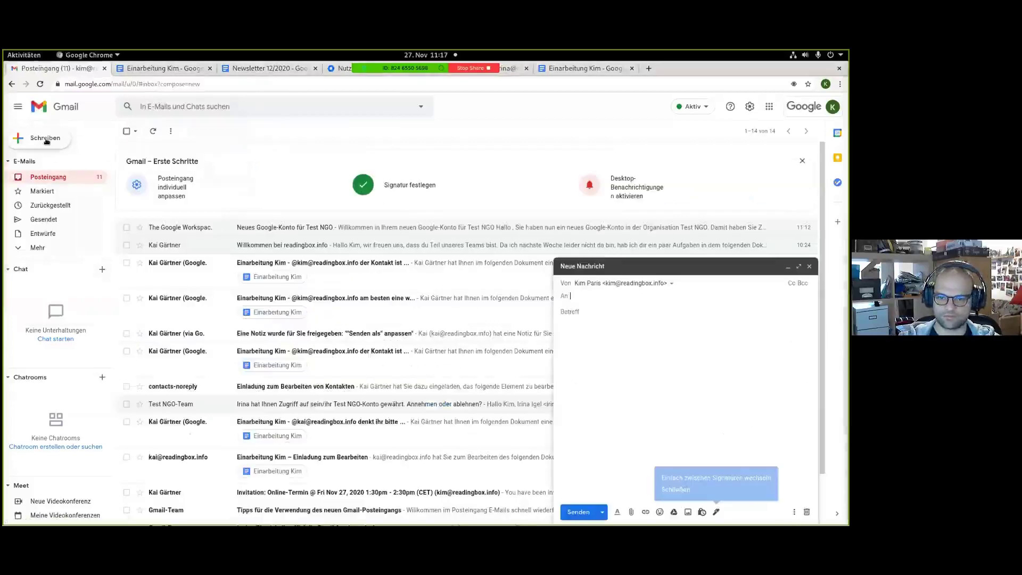
left_click(646, 282)
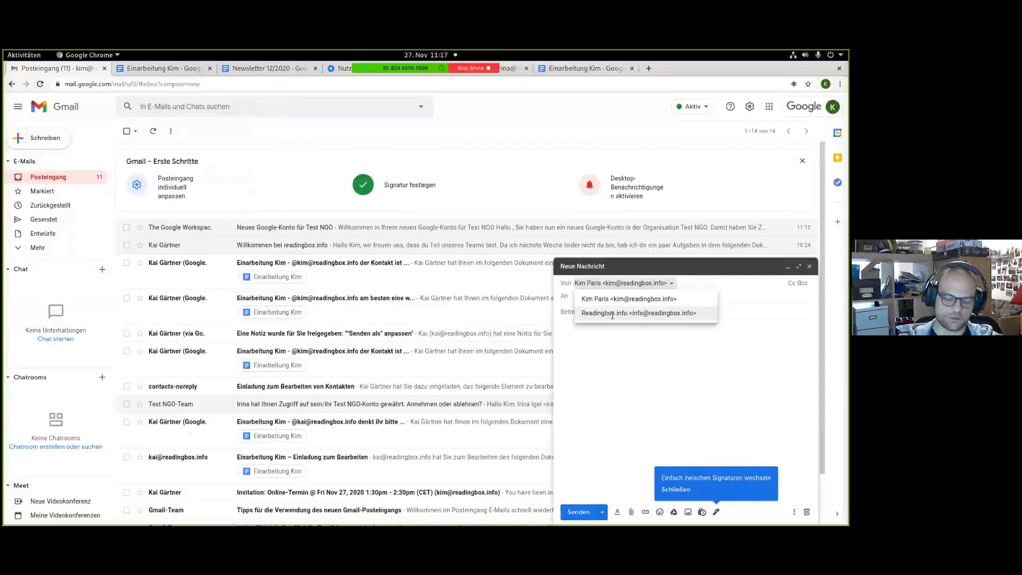
left_click(612, 314)
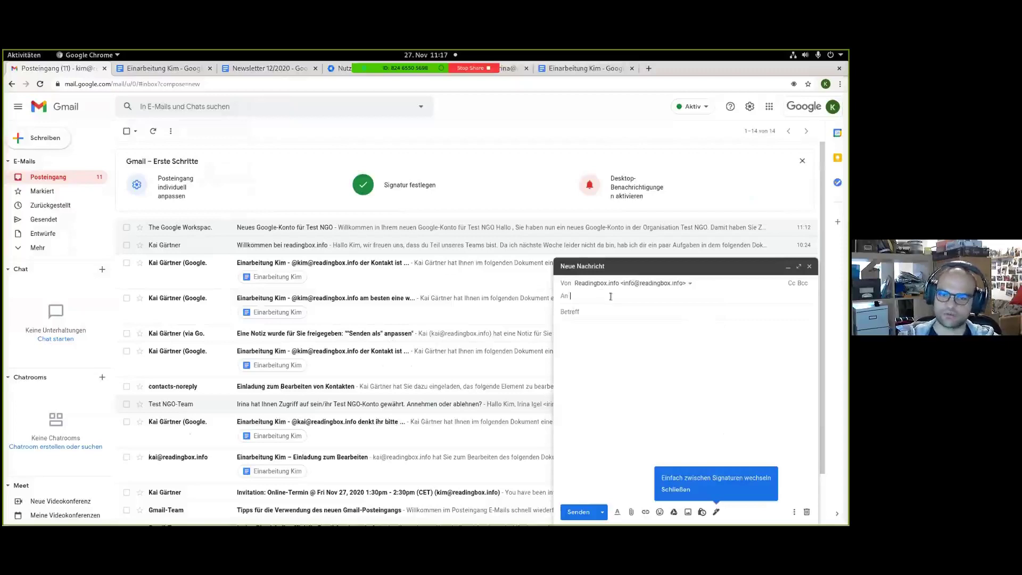
type("news")
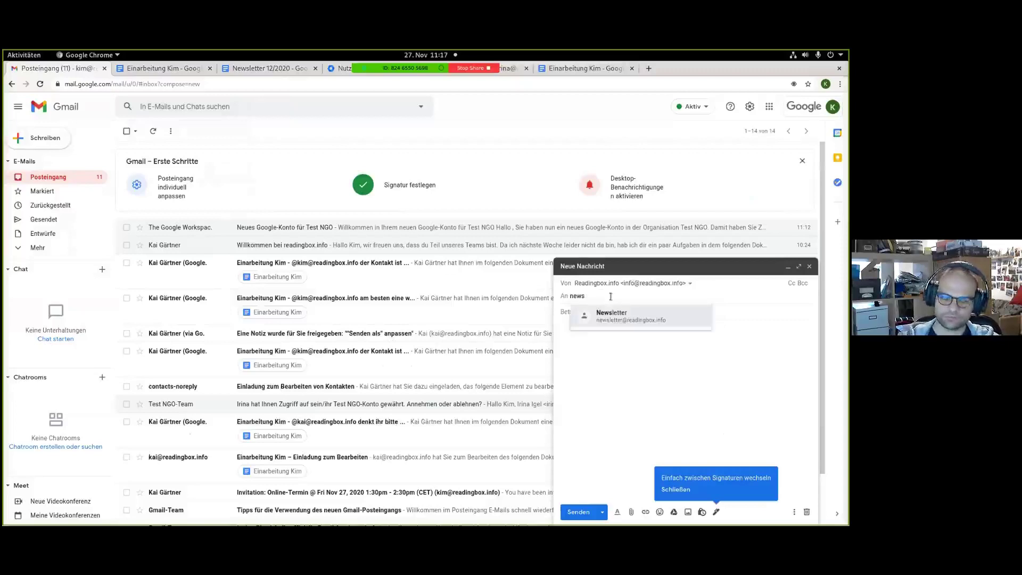
left_click(672, 315)
key("Tab")
type("NEws")
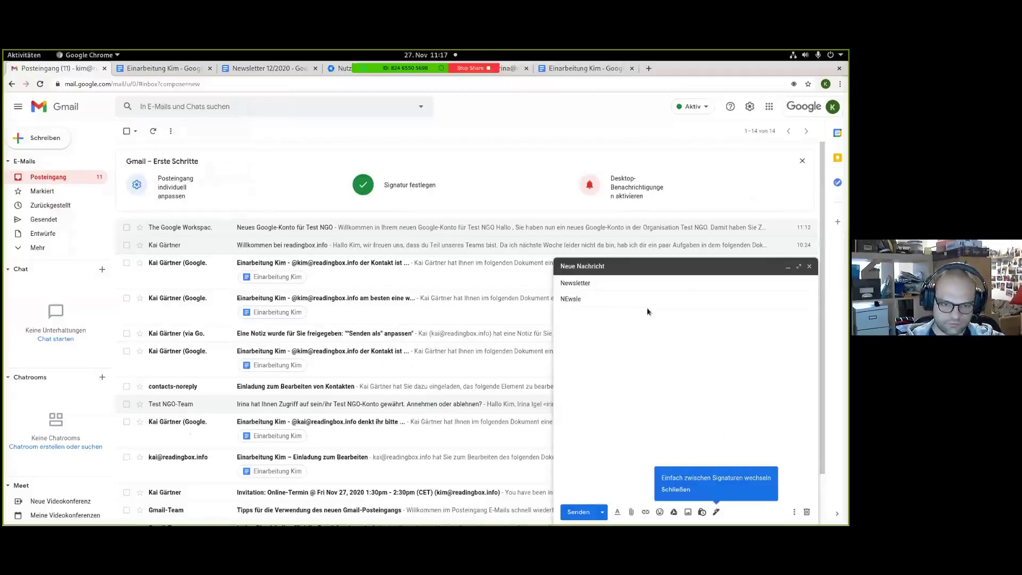
key("BackSpace")
key("BackSpace")
key("BackSpace")
key("BackSpace")
key("BackSpace")
type("ewslett")
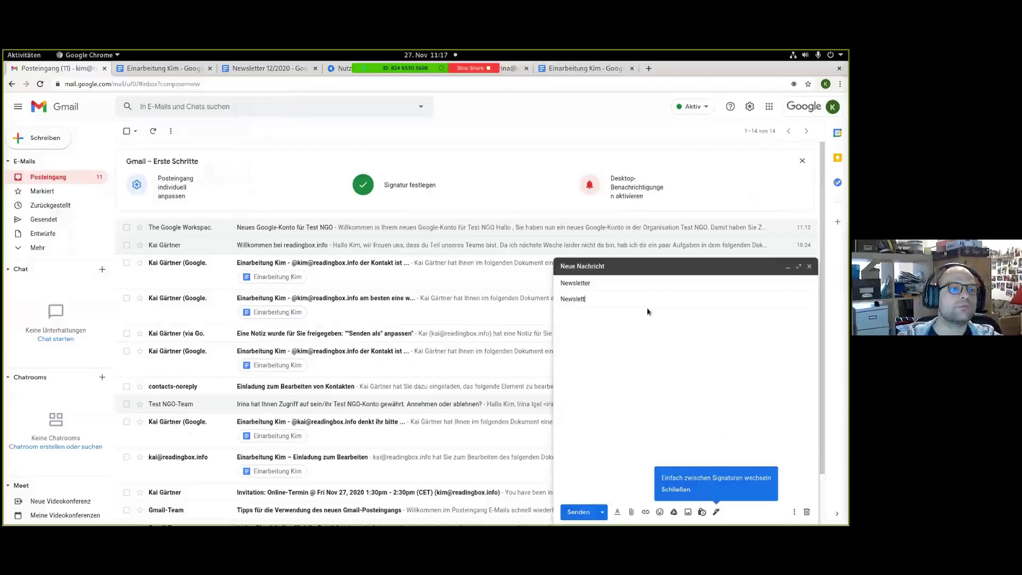
type("er")
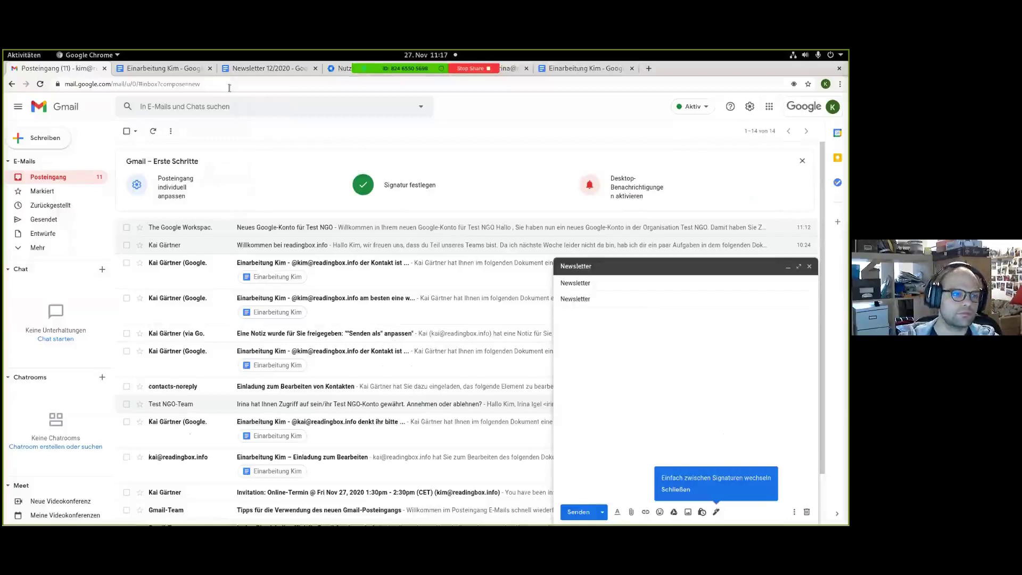
left_click(236, 72)
Copy the Newsletter 12/2020 text, photo and sign-off and paste them into the draft body.
left_click_drag(209, 232, 301, 463)
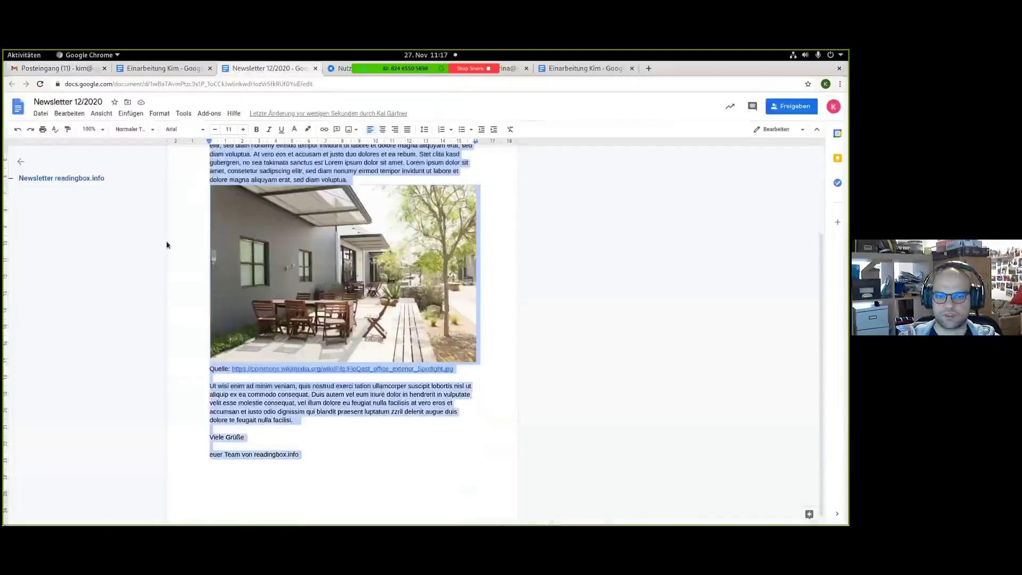
left_click(69, 70)
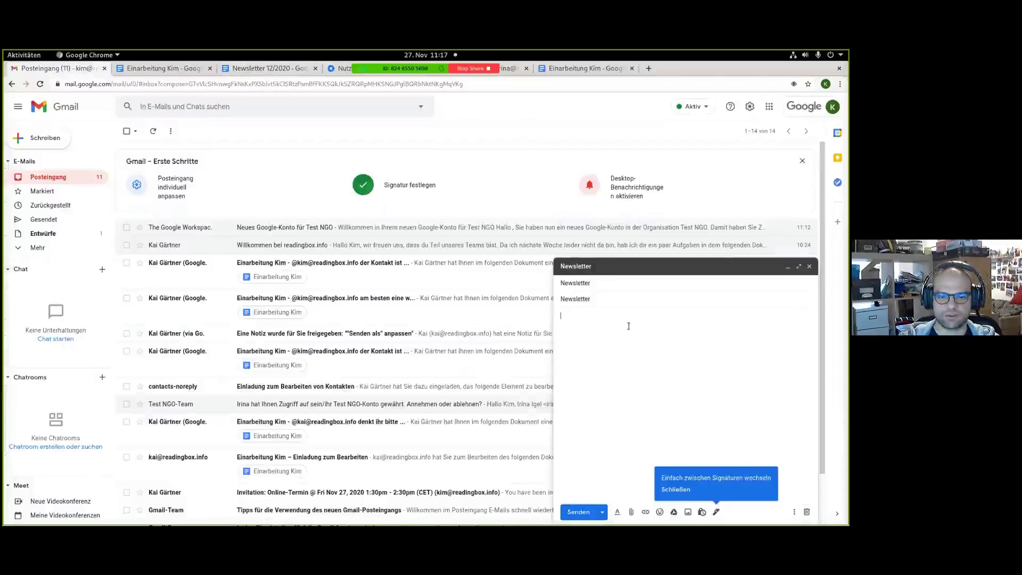
type("Quelle: https://commons.wikimedia.org/wiki/File:FloQast_office_exterior_Spotlight.jpg  Ut wisi enim ad minim veniam, quis nostrud exerci tation ullamcorper suscipit lobortis nisl ut aliquip ex ea commodo consequat. Duis autem vel eum iriure dolor in hendrerit in vulputate velit esse molestie consequat, vel illum dolore eu feugiat nulla facilisis at vero eros et accumsan et iusto odio dignissim qui blandit praesent luptatum zzril delenit augue duis dolore te feugait nulla facilisi.  Viele Grüße  euer Team von readingbox.info")
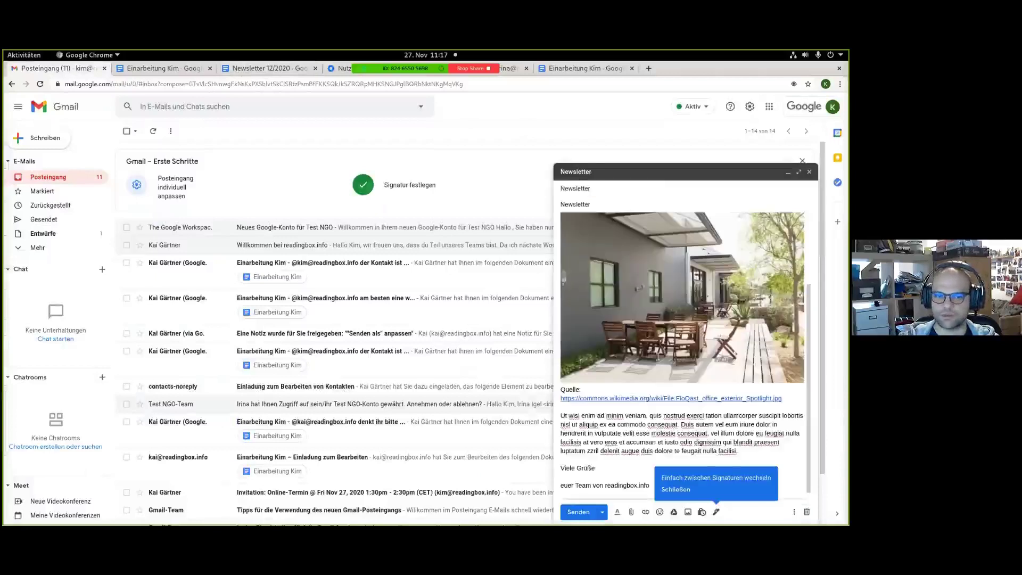
scroll(658, 357, "up", 2)
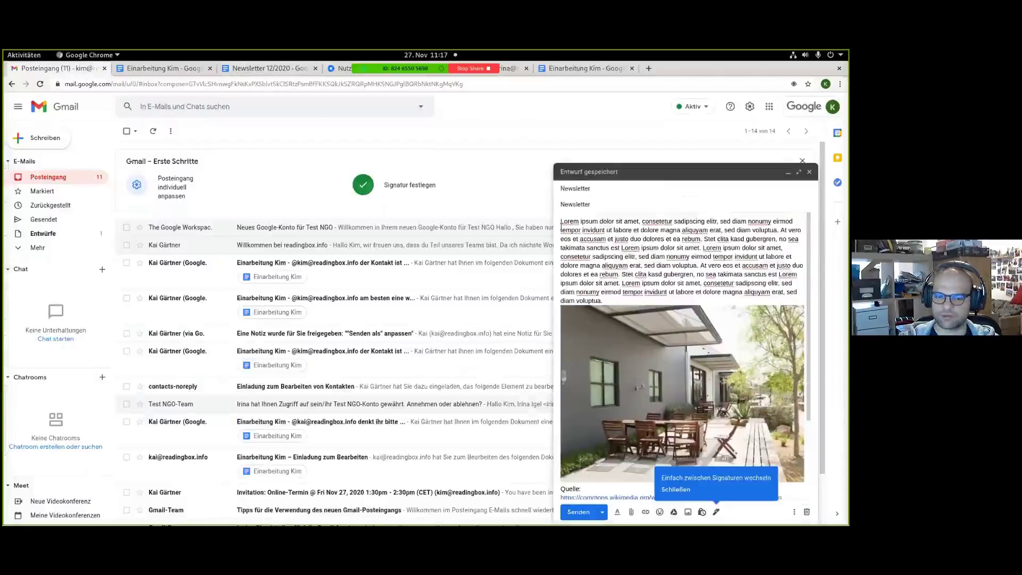
scroll(679, 300, "down", 2)
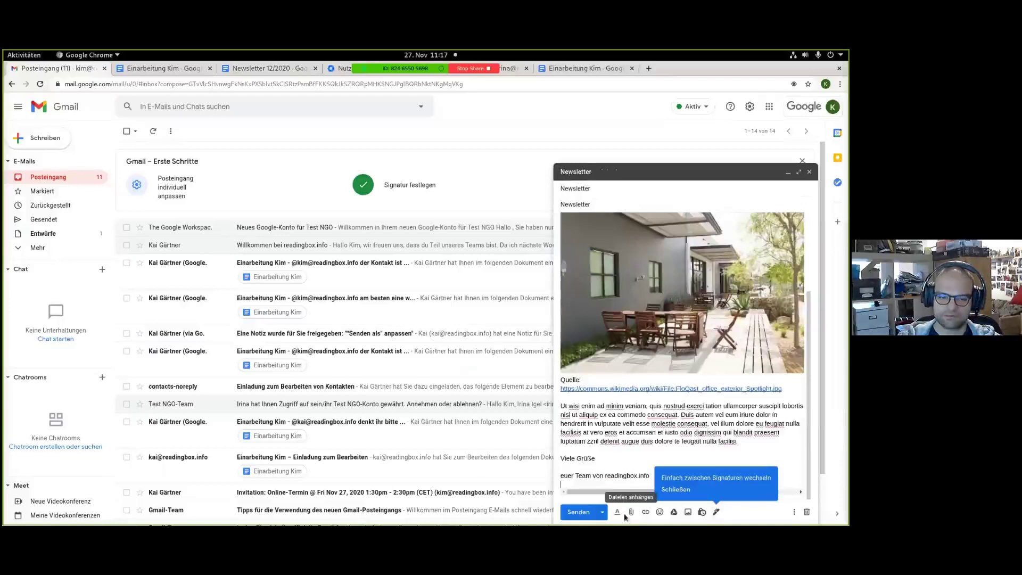
Schedule the newsletter e-mail for a custom time: 01.12.2020 at 12:00.
left_click(603, 512)
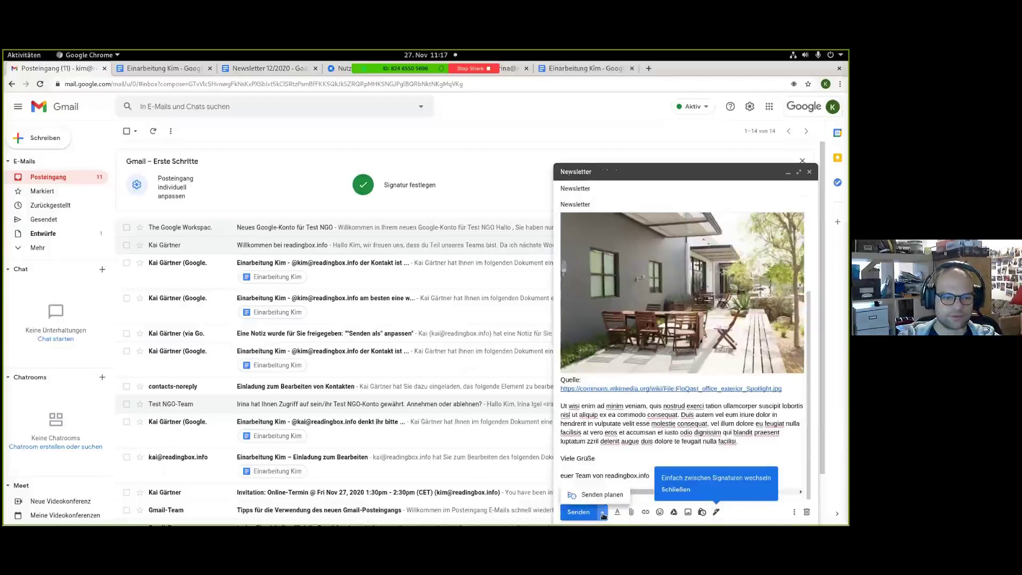
left_click(596, 495)
left_click(410, 356)
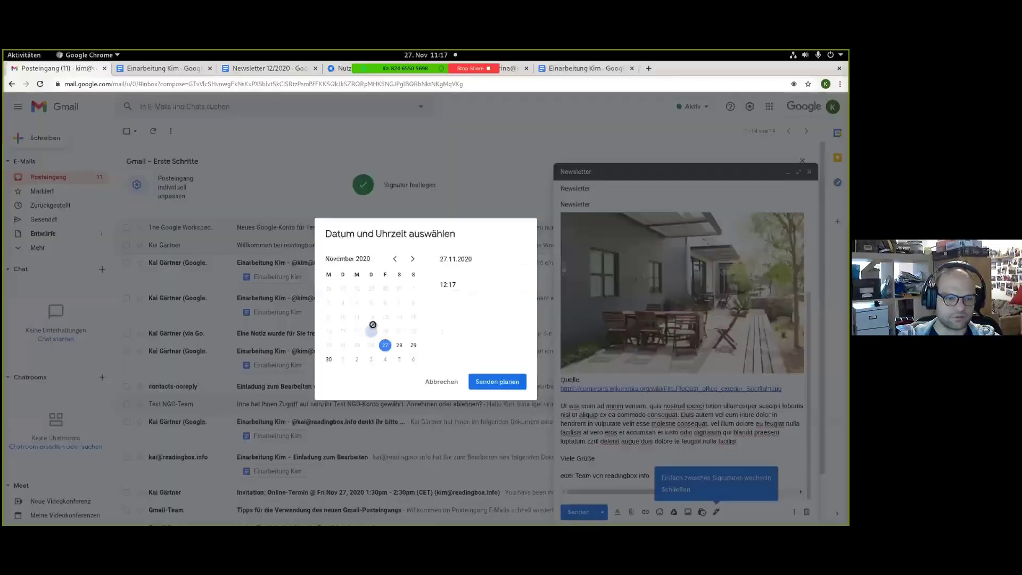
left_click(343, 359)
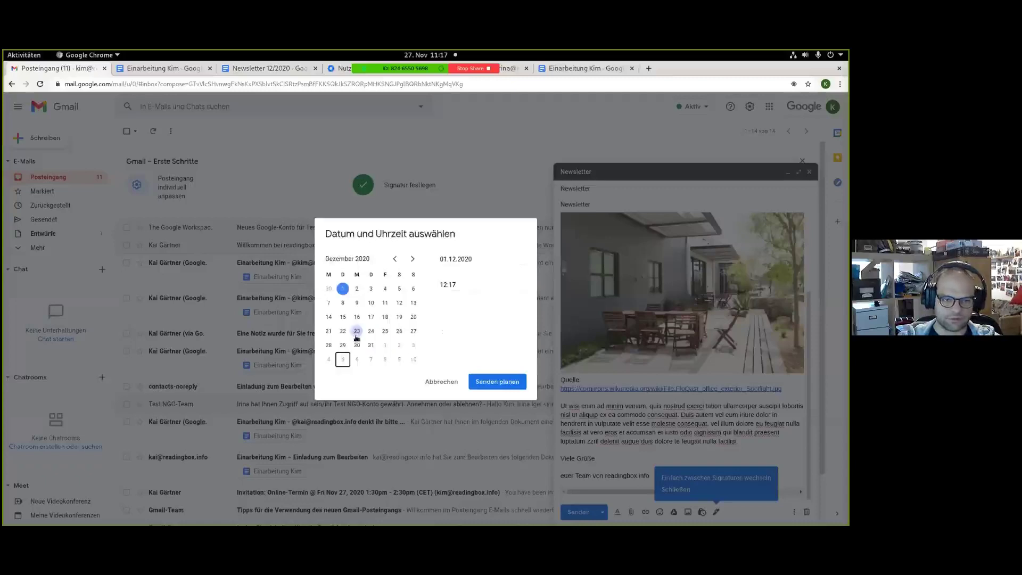
left_click(434, 291)
double_click(444, 283)
type("12")
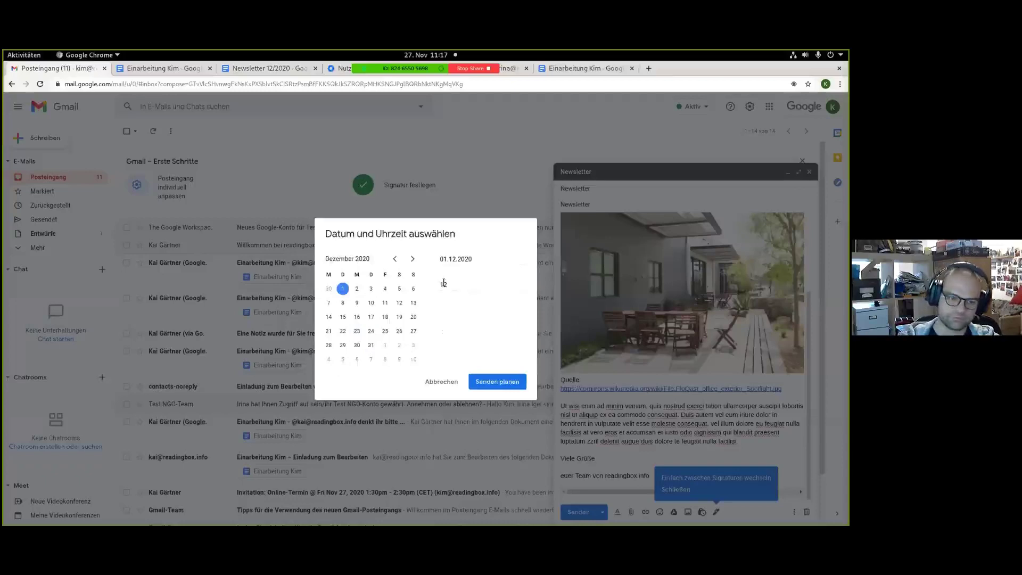
type(":00")
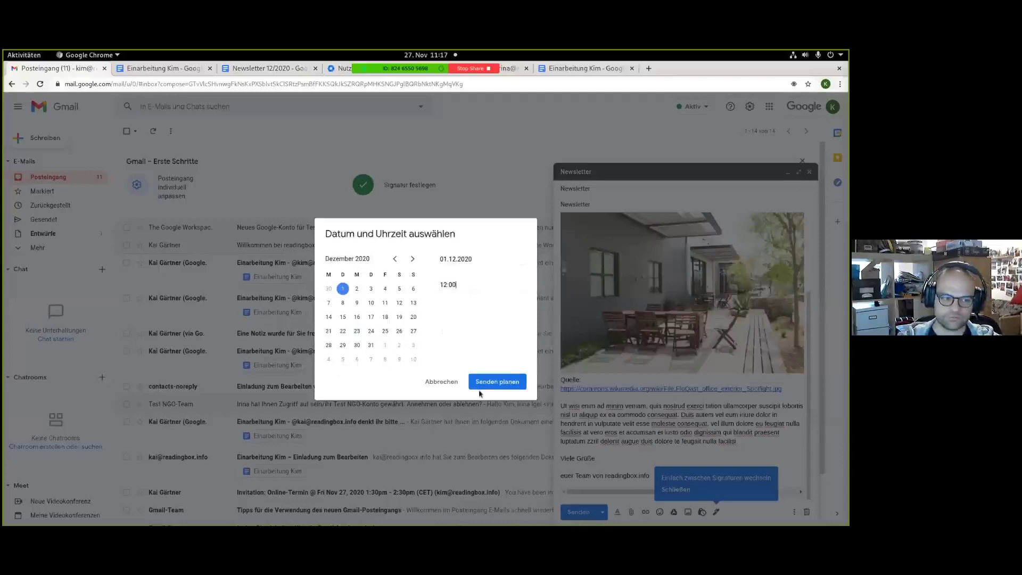
left_click(480, 388)
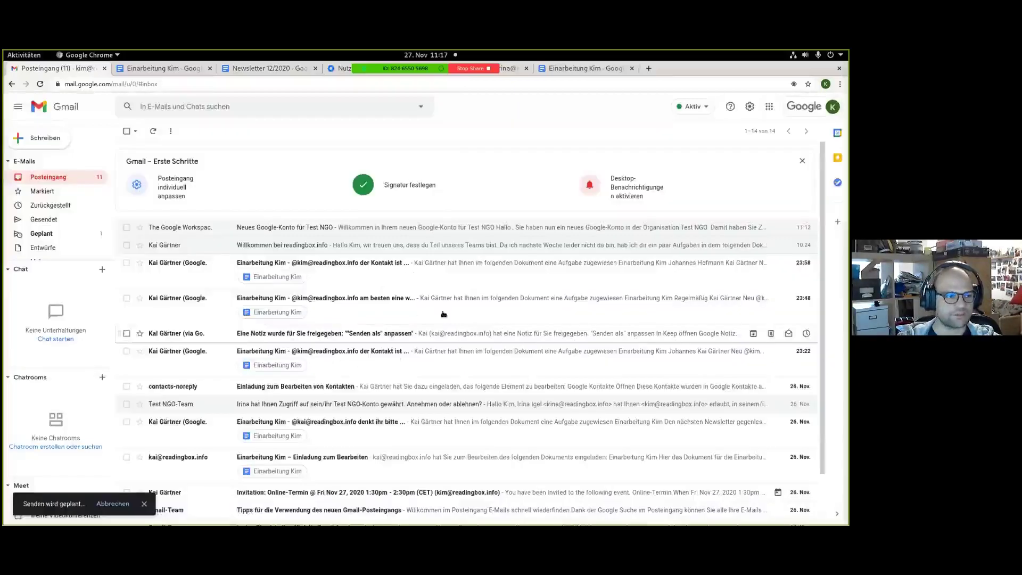
Confirm the Newsletter sits in 'Geplant', check the Docs tabs, then bring up the Google apps grid.
left_click(36, 234)
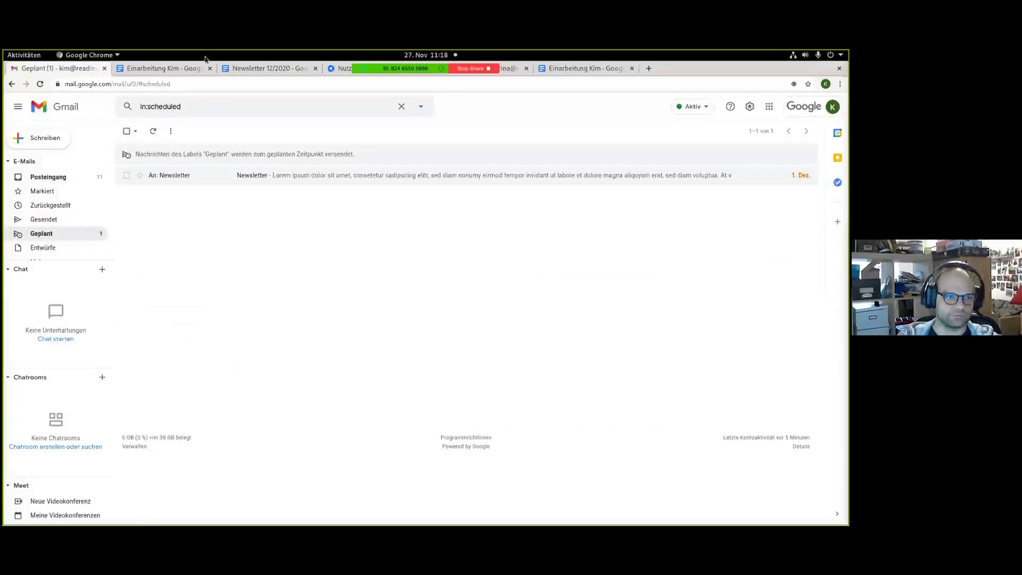
left_click(238, 70)
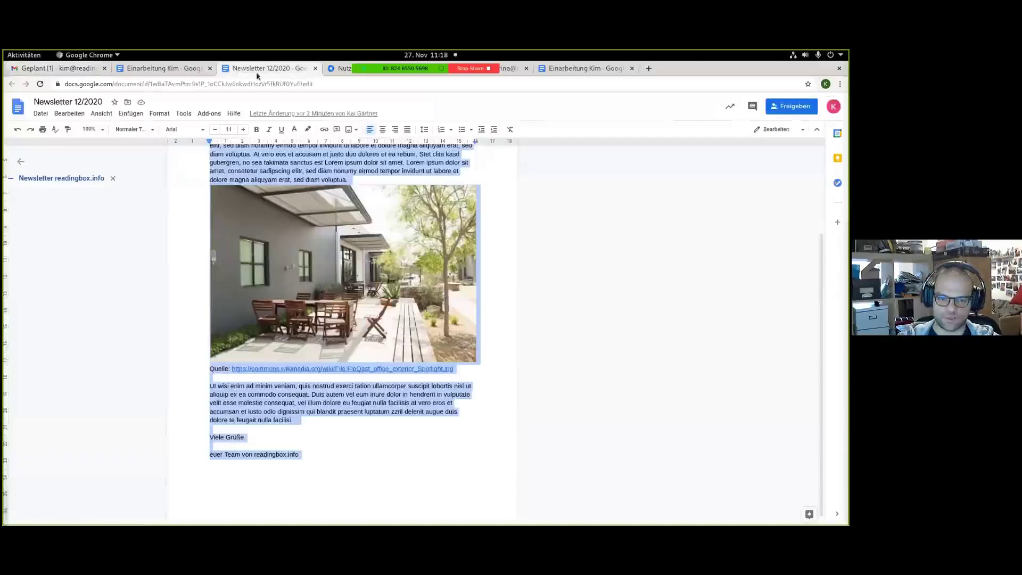
key("ctrl+shift+Tab")
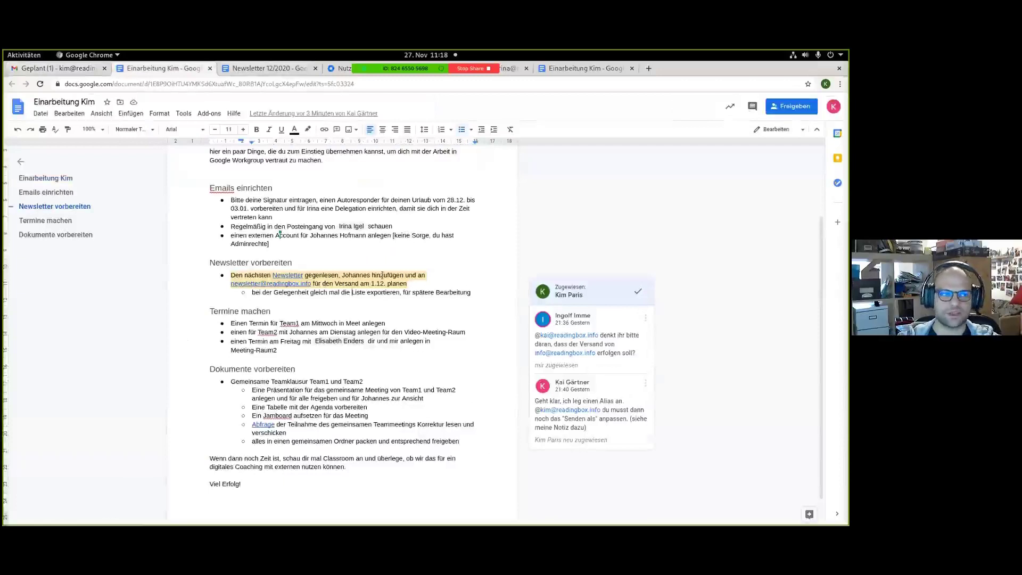
left_click(55, 69)
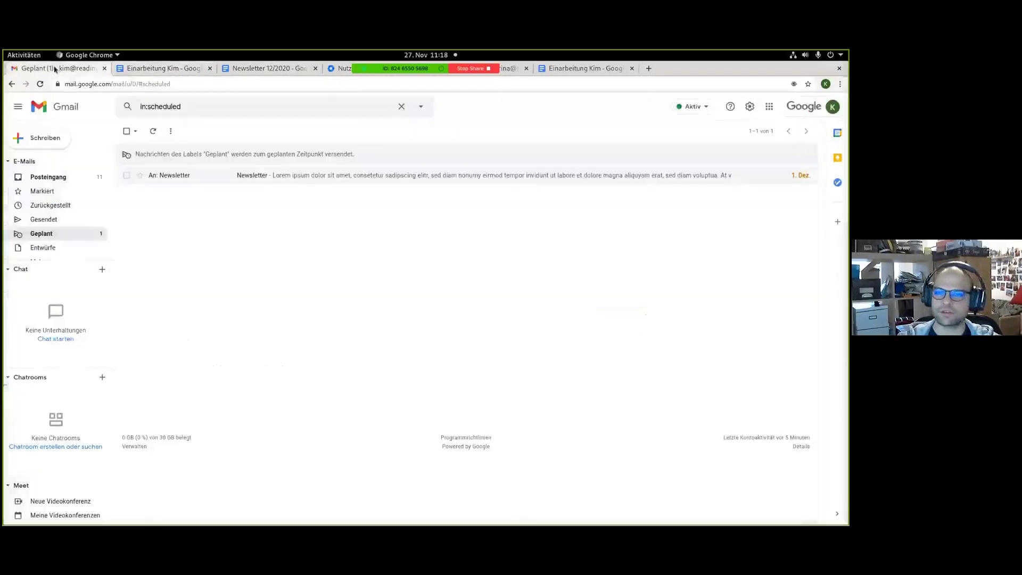
left_click(769, 106)
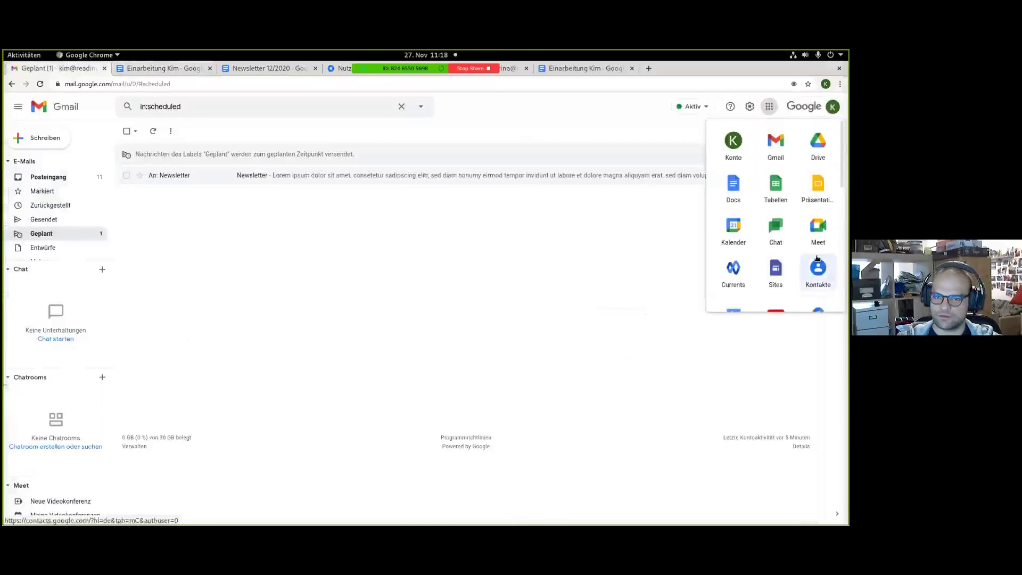
Open Google Groups from the apps grid and show the Newsletter group's members under 'Personen'.
scroll(817, 259, "down", 2)
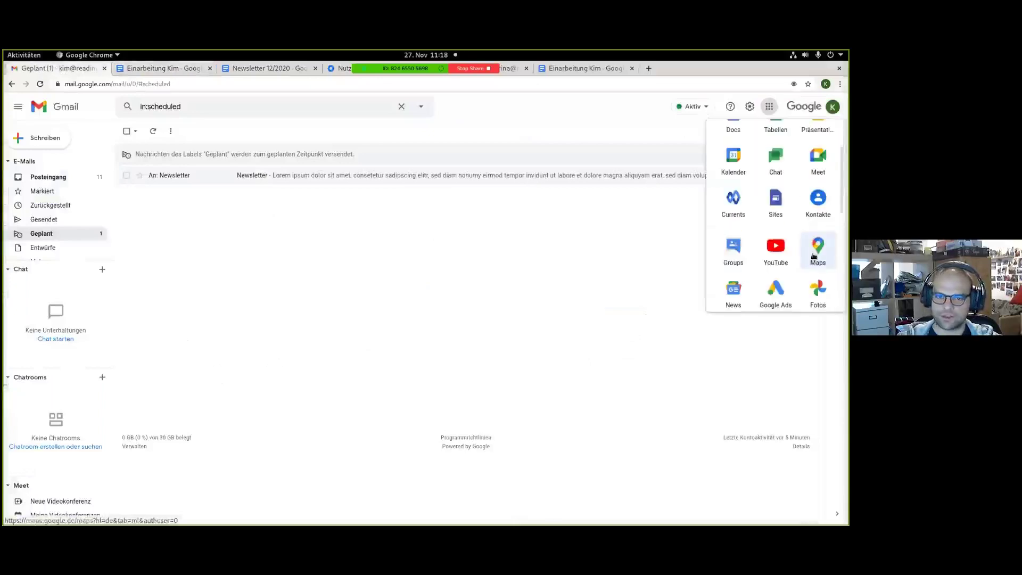
left_click(744, 254)
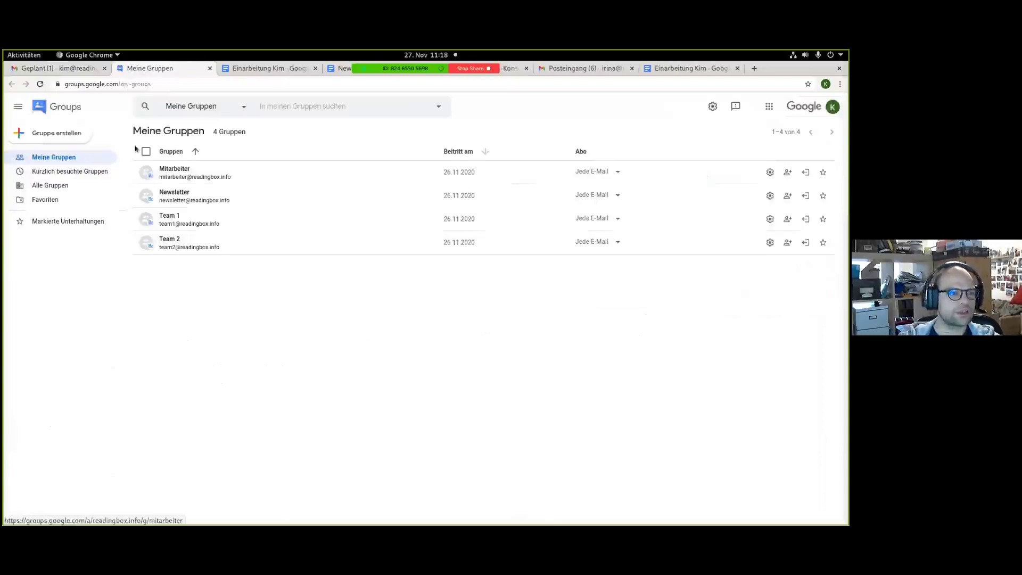
left_click(178, 193)
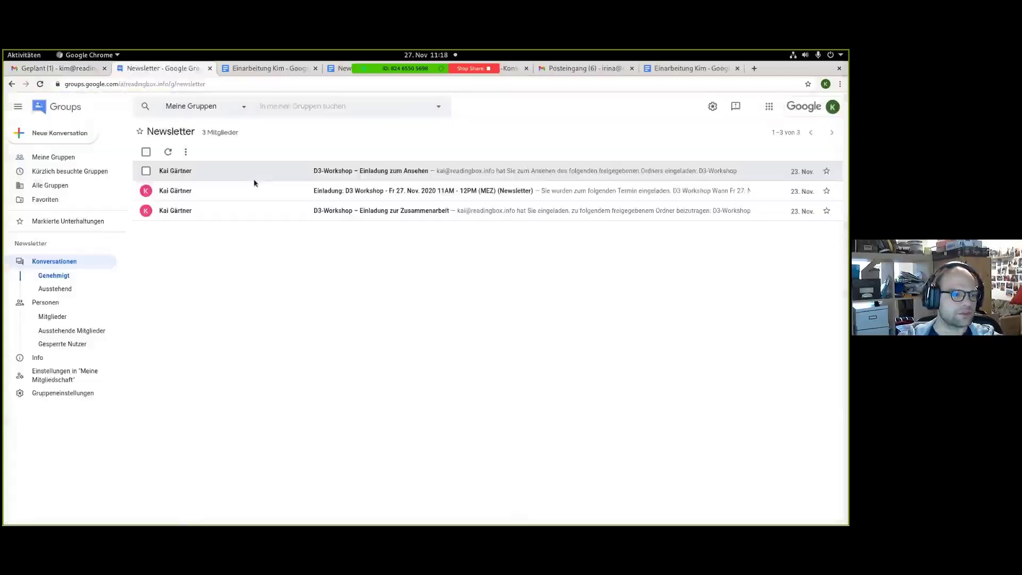
left_click(46, 302)
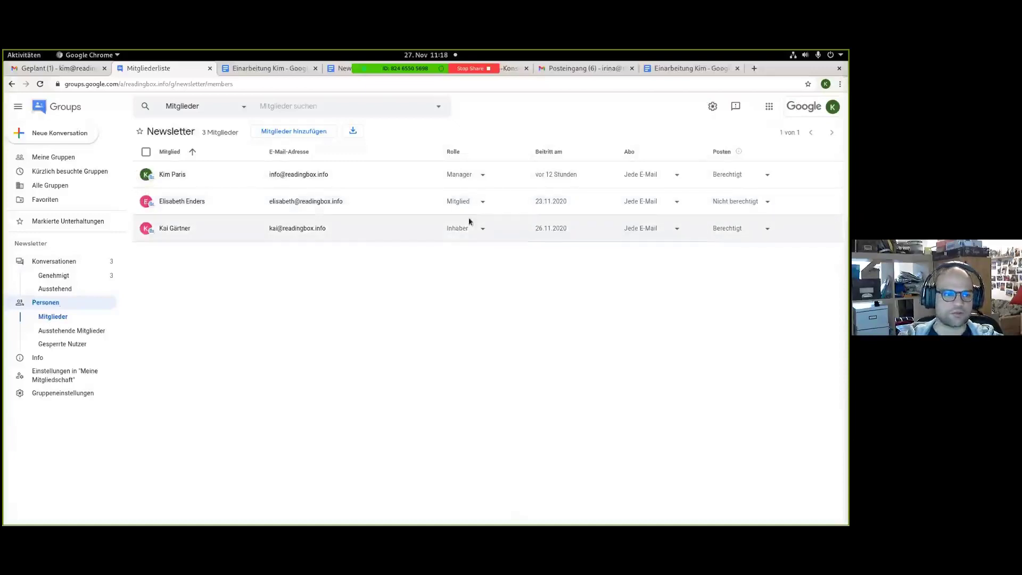
Add the colleague's readingbox.info account to Newsletter with 'Jede E-Mail' subscription, then return to Gmail.
left_click(290, 132)
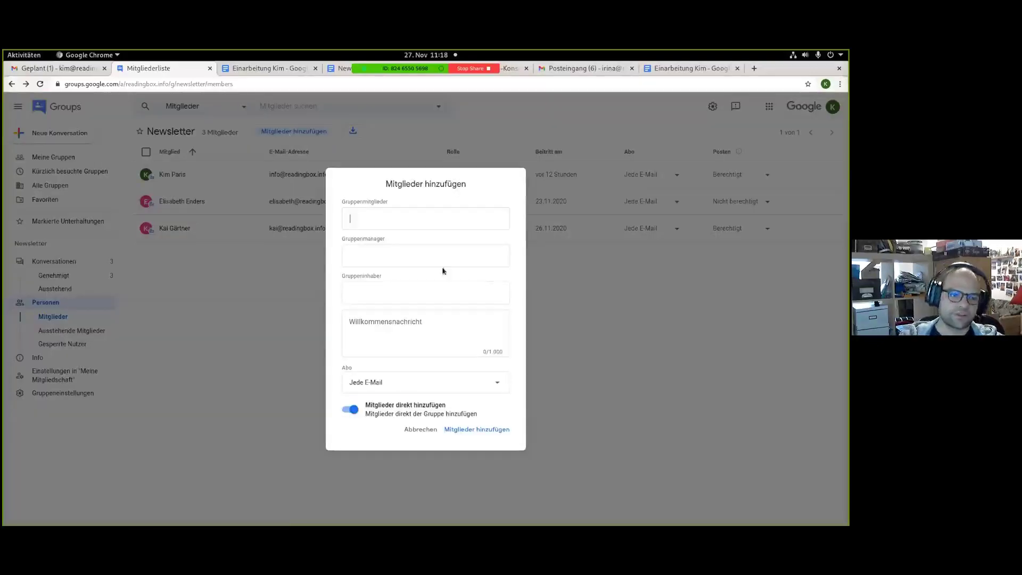
type("johan")
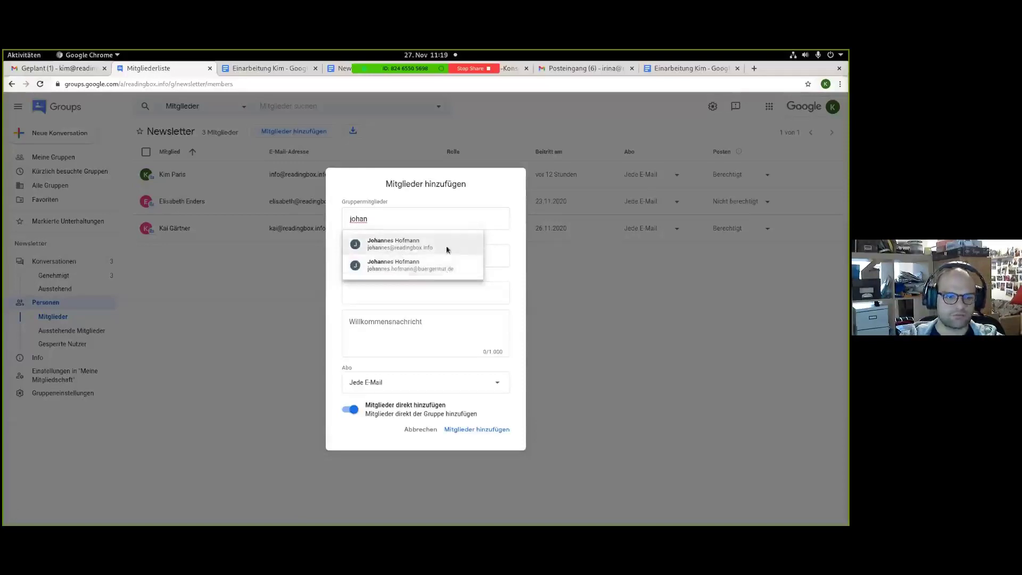
left_click(447, 248)
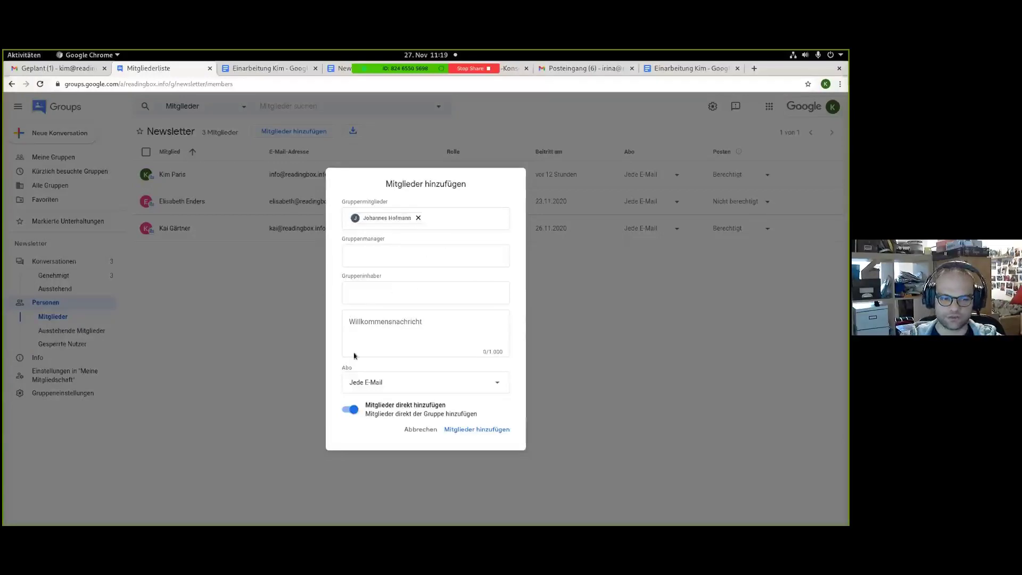
left_click(483, 384)
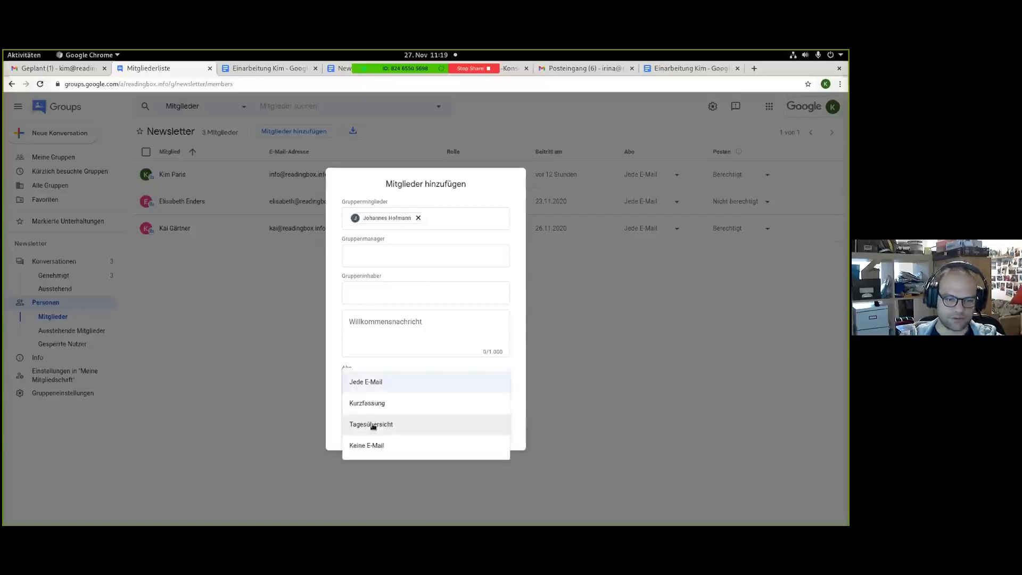
left_click(379, 381)
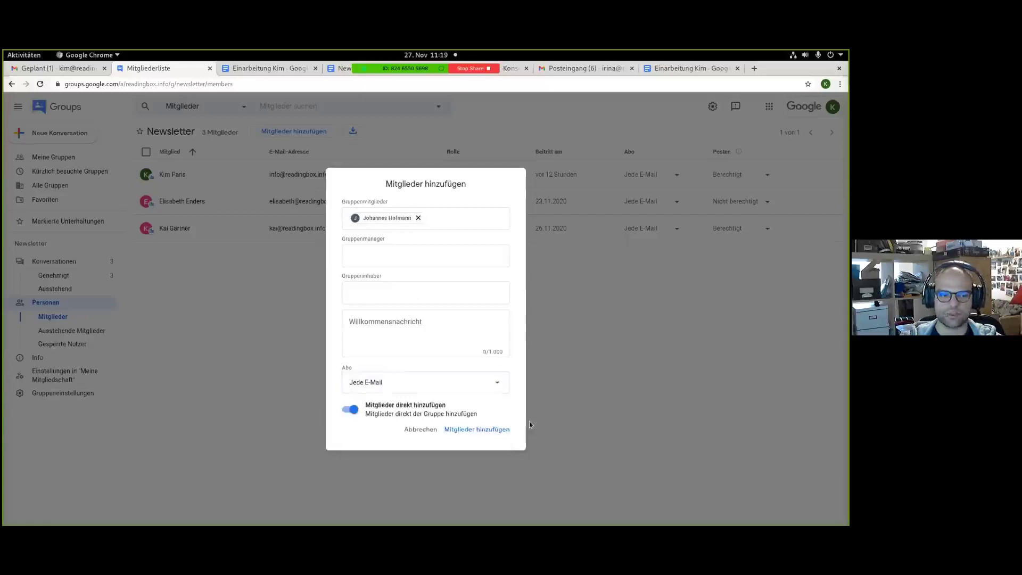
left_click(477, 429)
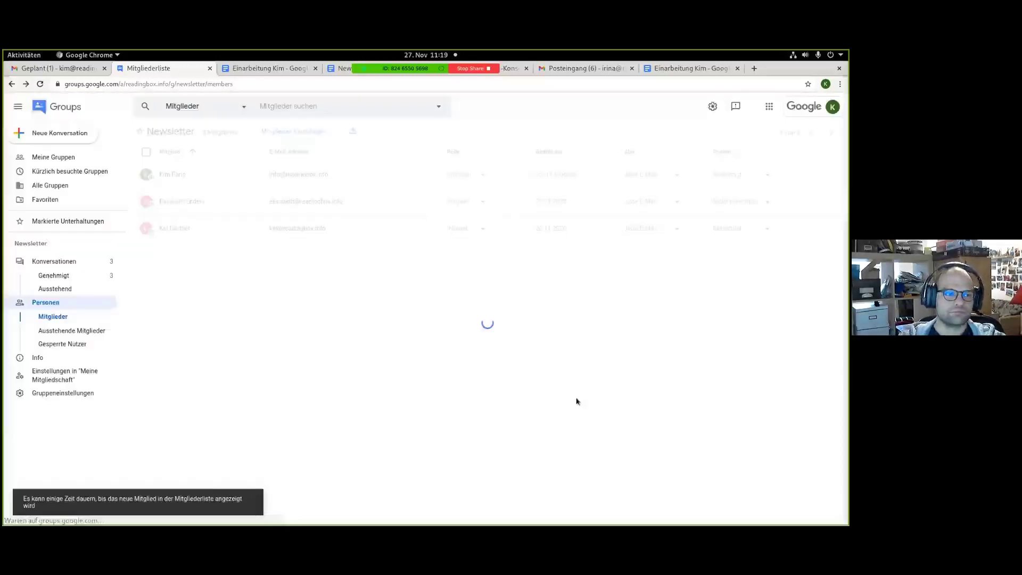
left_click(54, 68)
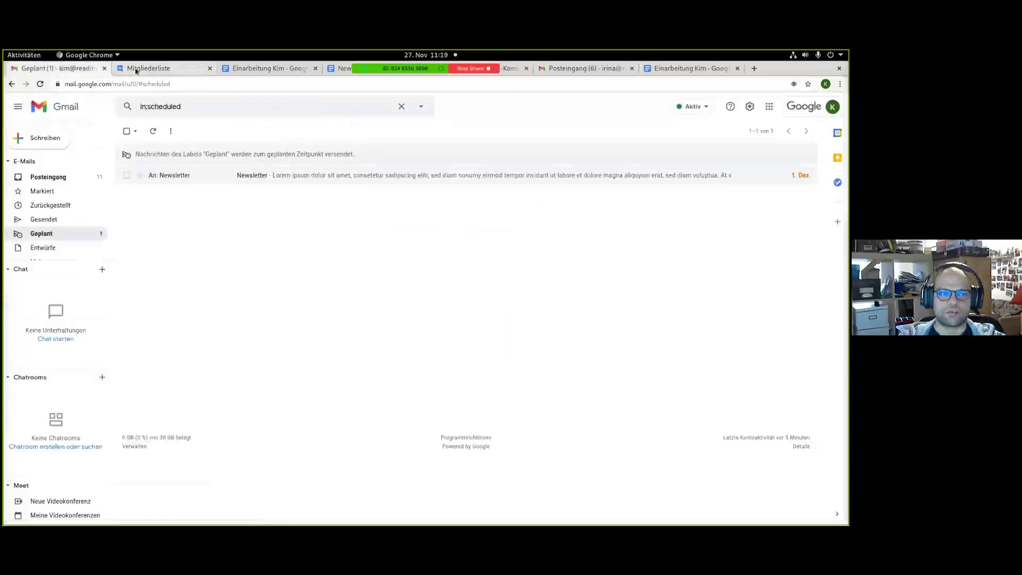
Resolve the newsletter-task comment in the 'Einarbeitung Kim' document and move to the meetings section.
left_click(270, 69)
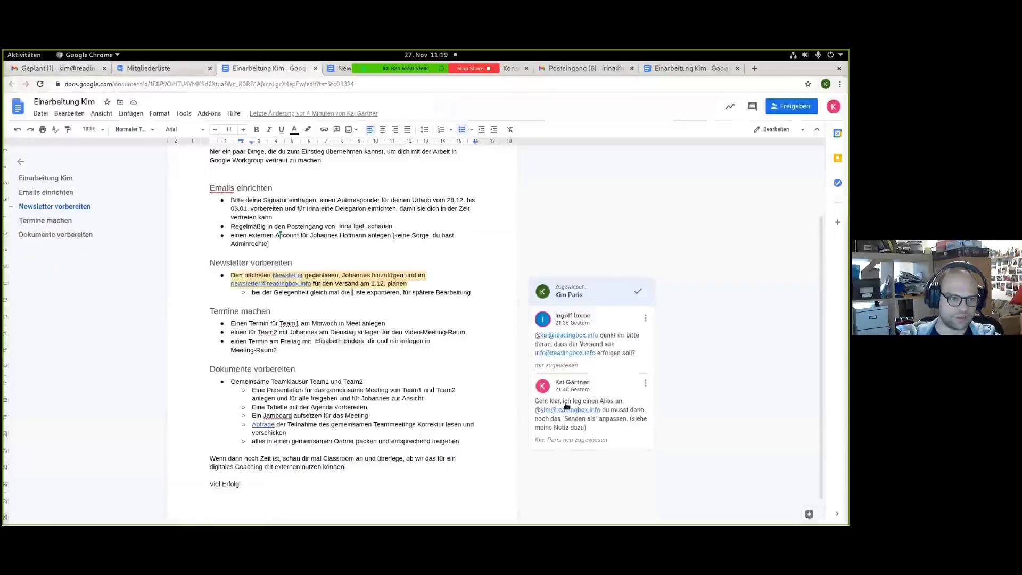
left_click(637, 293)
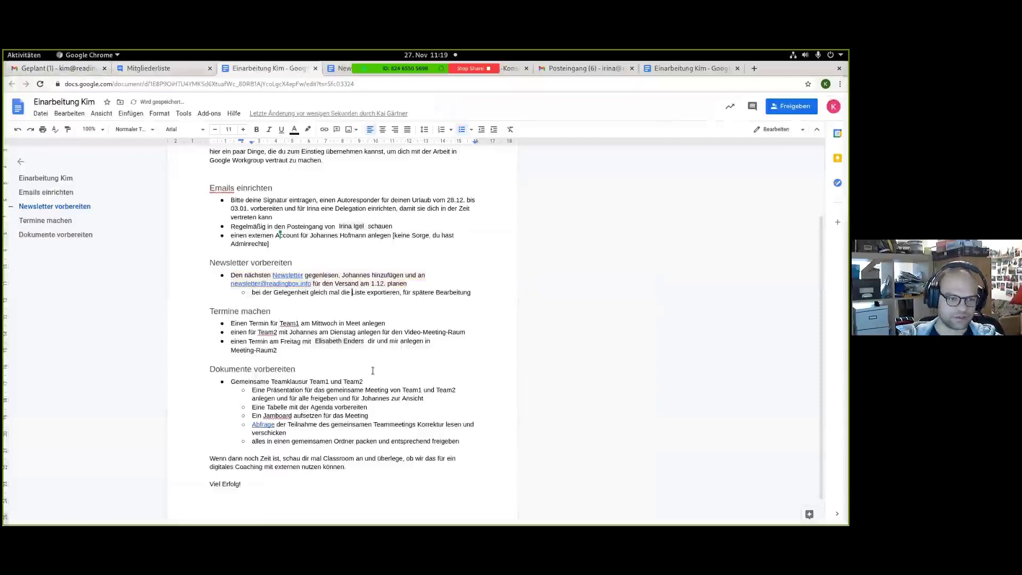
left_click(271, 323)
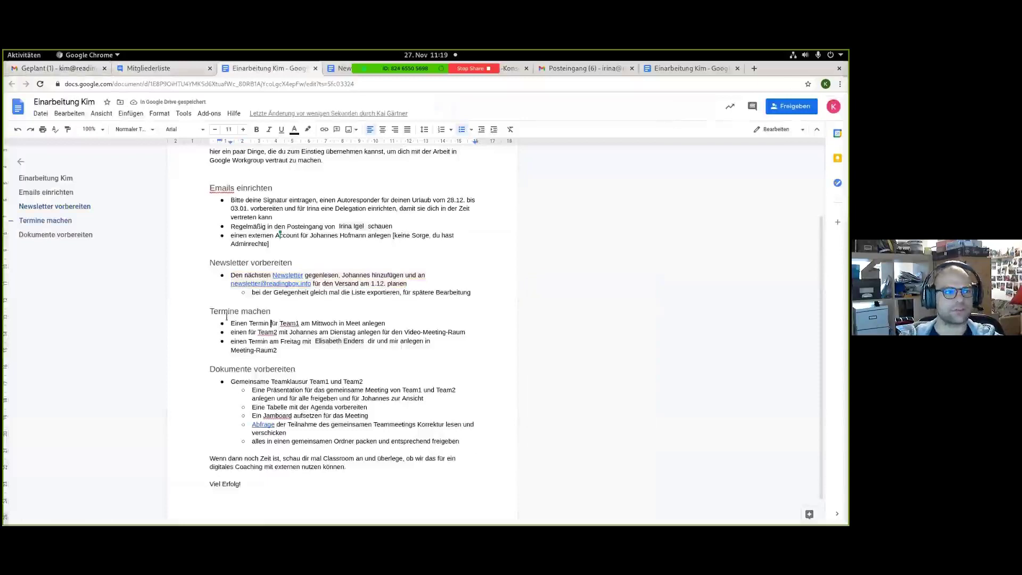
Launch Google Calendar in a new tab from Gmail's Google apps grid.
left_click(74, 69)
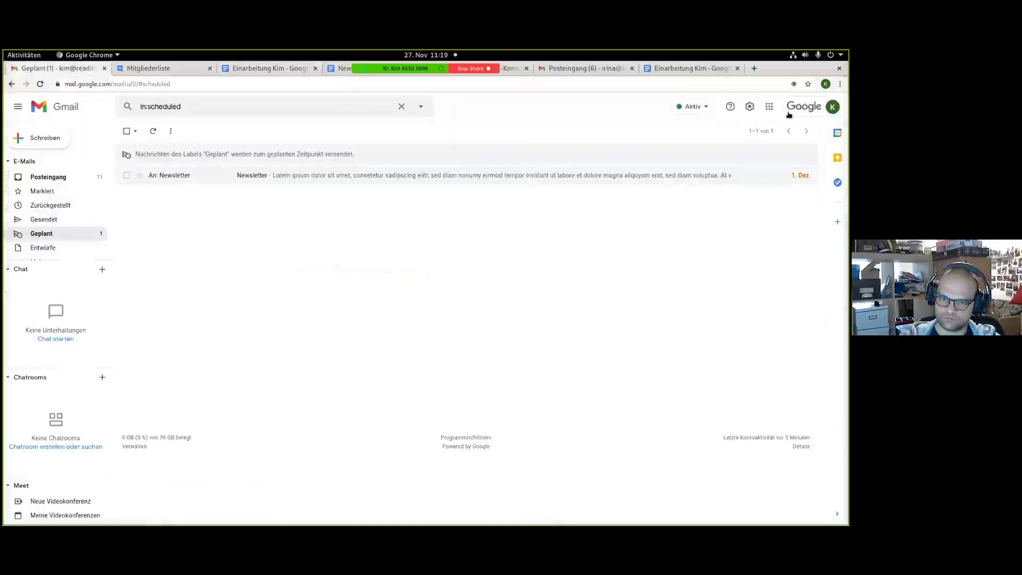
left_click(769, 107)
left_click(737, 240)
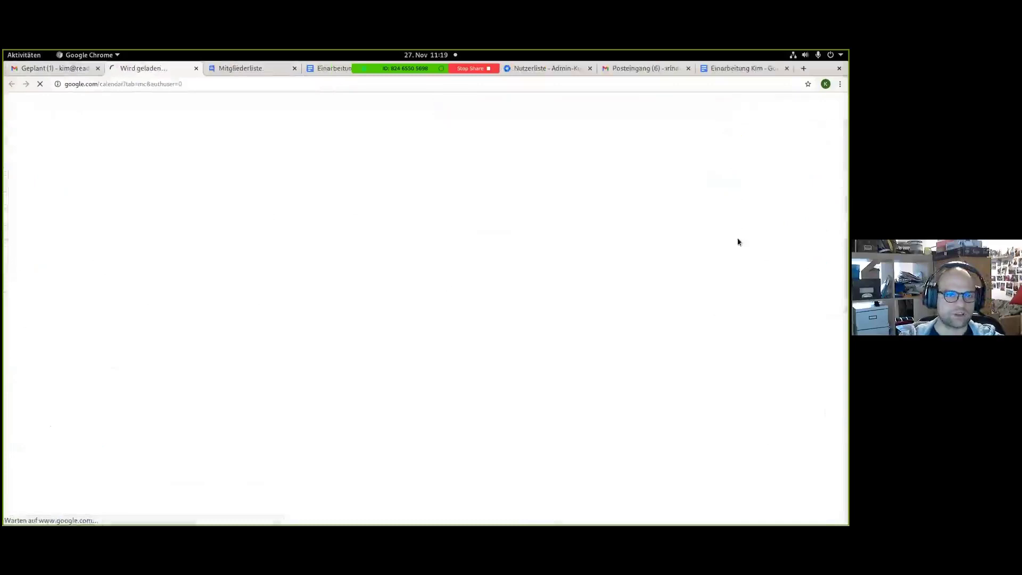
Close the inbox, document and admin user list tabs, and snap Calendar's own window to the right half.
left_click(689, 69)
left_click(689, 68)
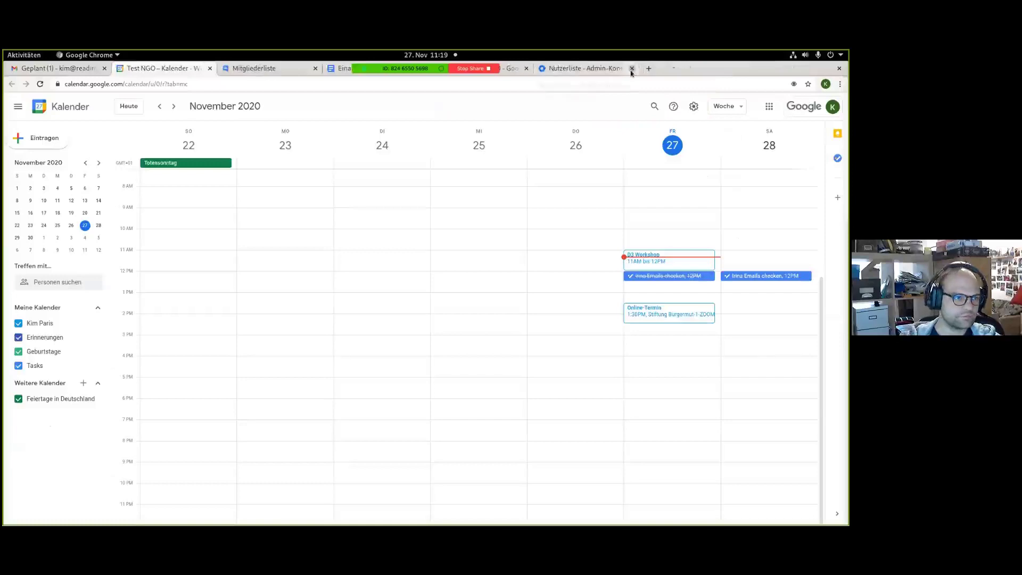
left_click(632, 68)
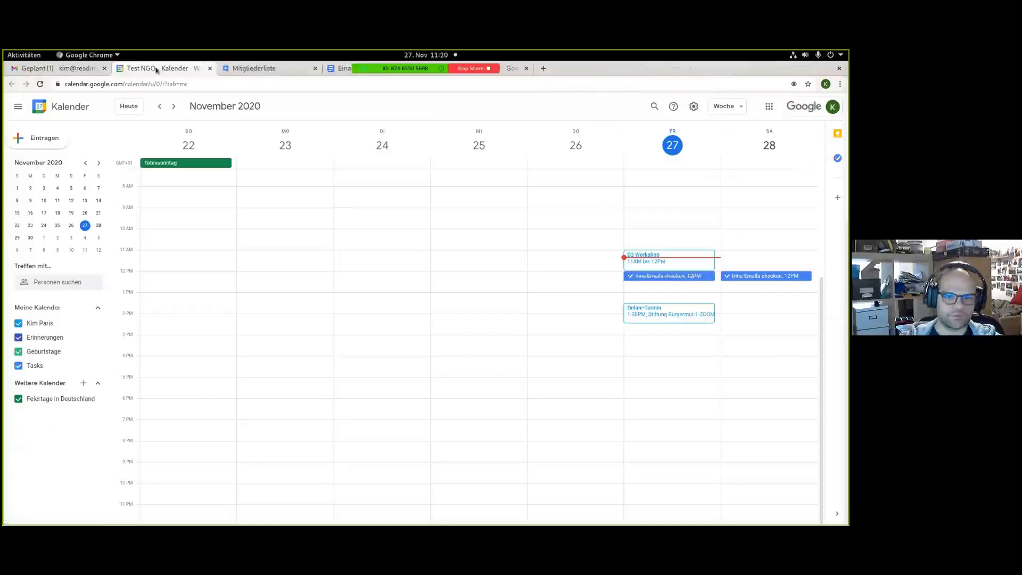
left_click_drag(156, 70, 448, 258)
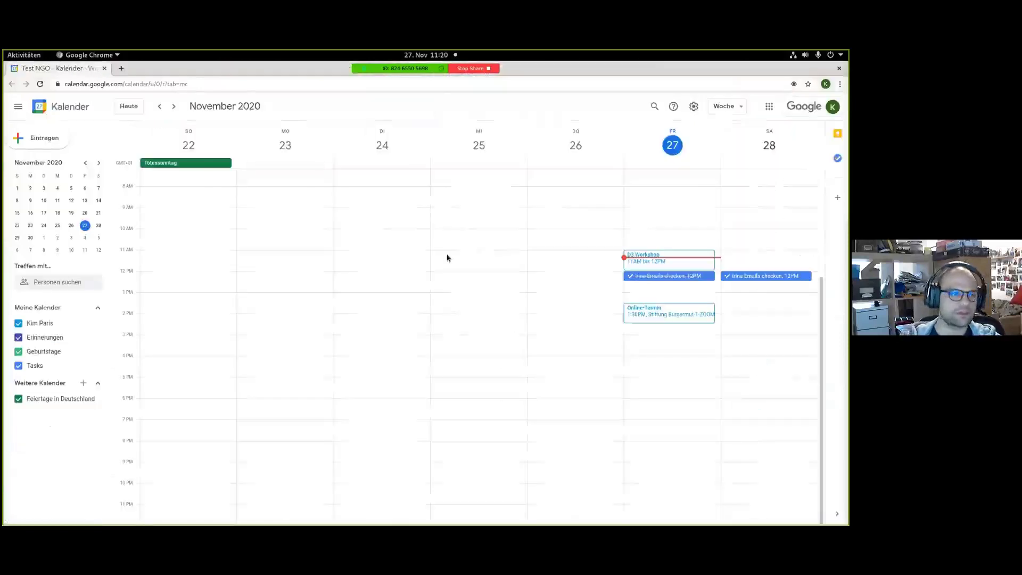
key("super+Right")
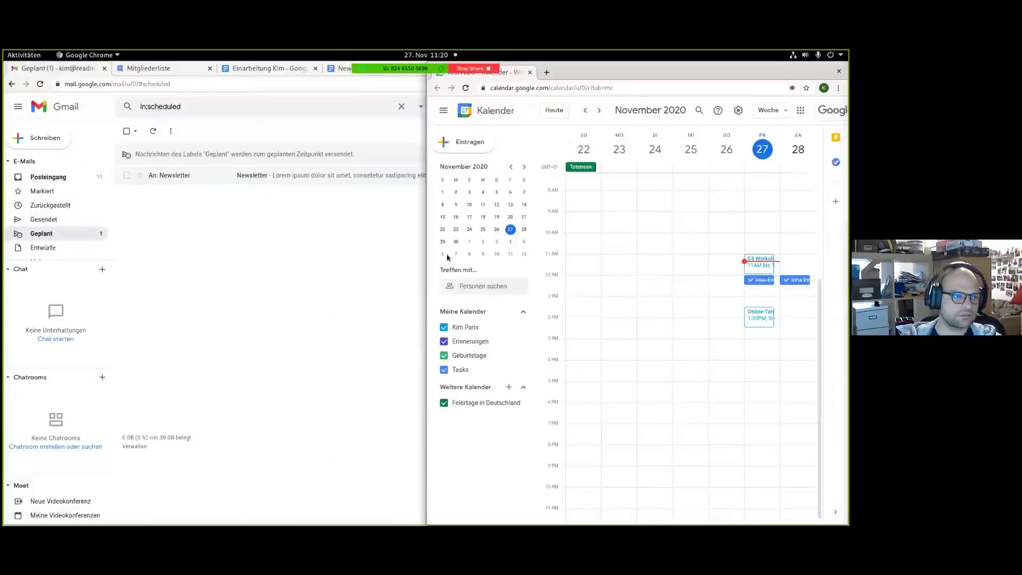
left_click(189, 239)
Snap the left window, show 'Einarbeitung Kim' there, and advance Calendar to 29 Nov–5 Dec.
key("super+Left")
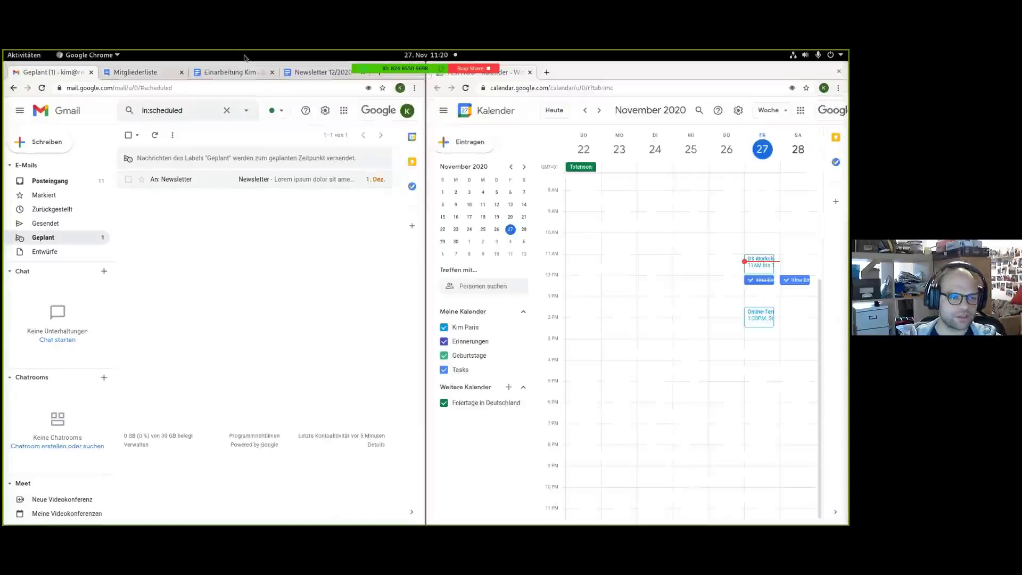
left_click(229, 72)
left_click_drag(182, 522, 250, 522)
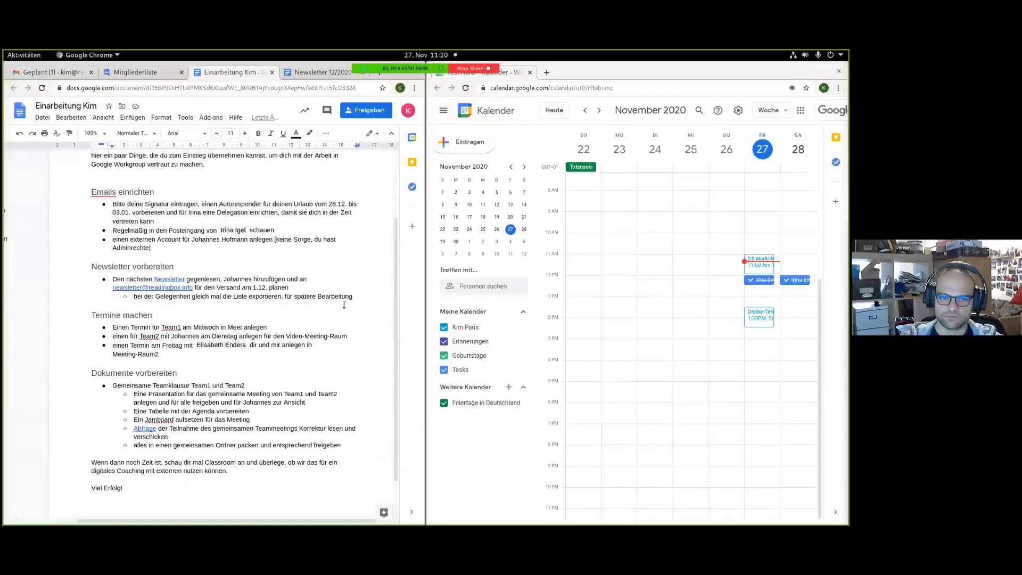
left_click(601, 109)
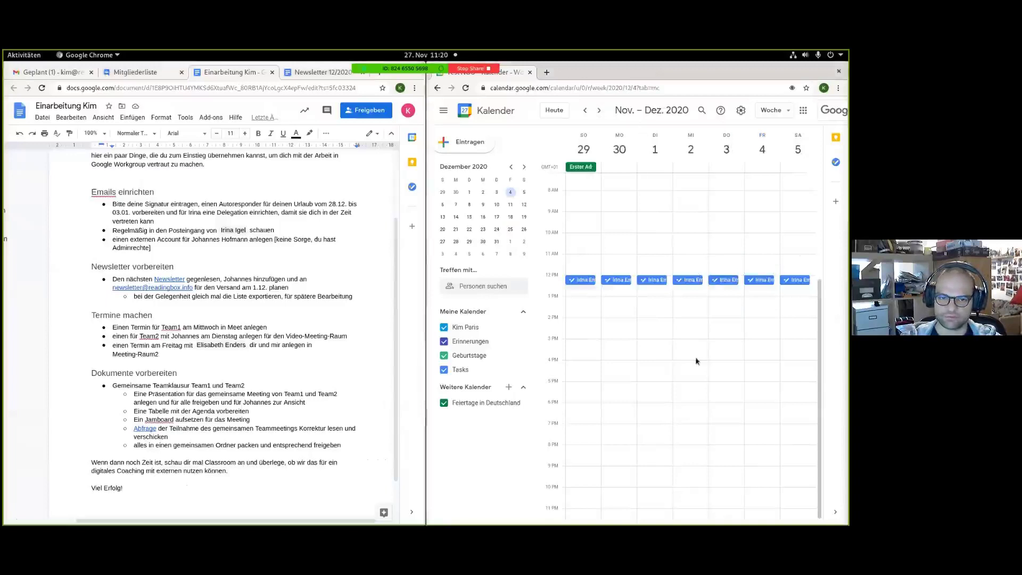
Start a Wednesday 2 December 1 PM event titled Team1 and invite the Team 1 group.
left_click(692, 304)
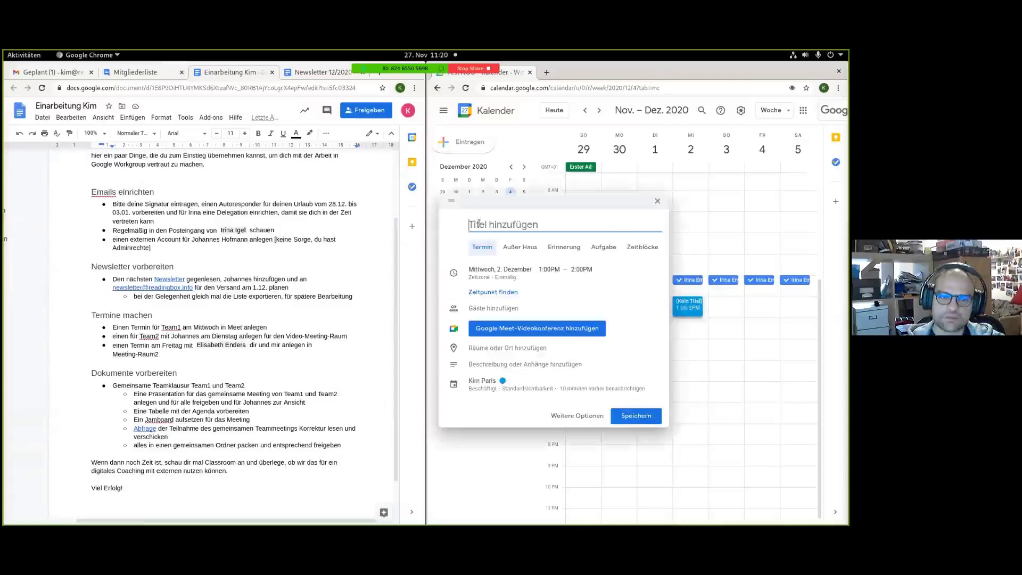
type("Team1")
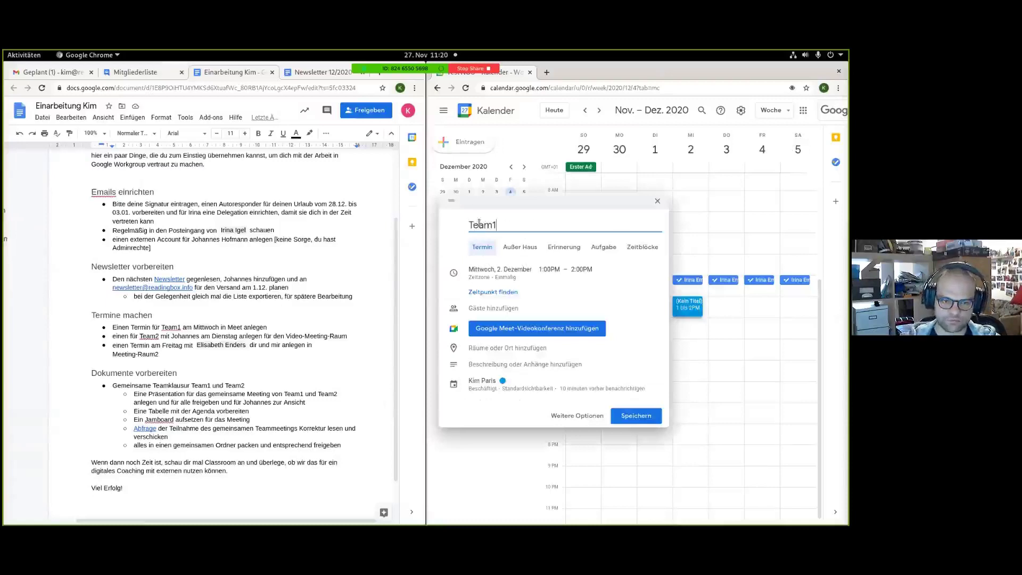
left_click(513, 311)
type("team")
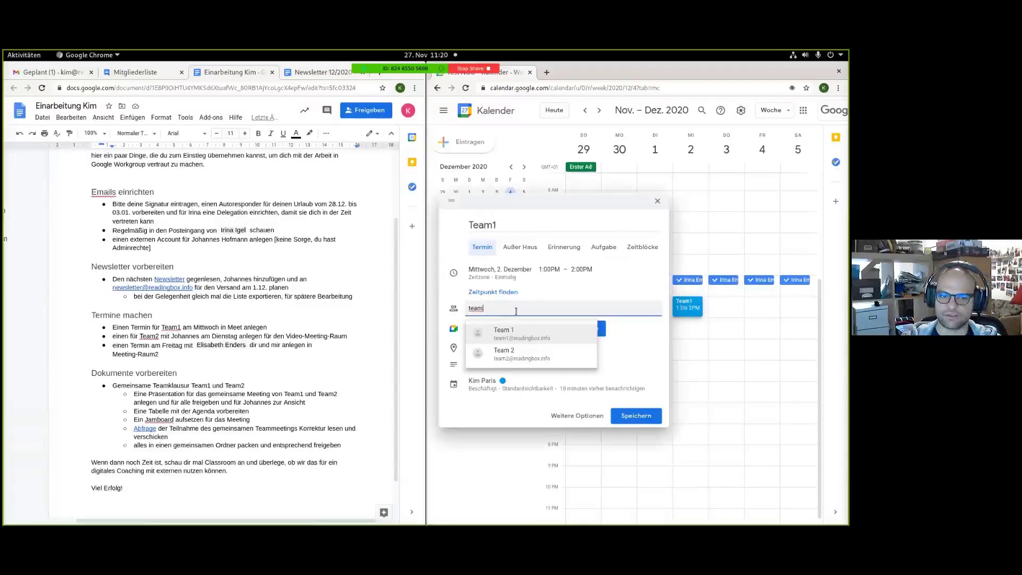
left_click(535, 335)
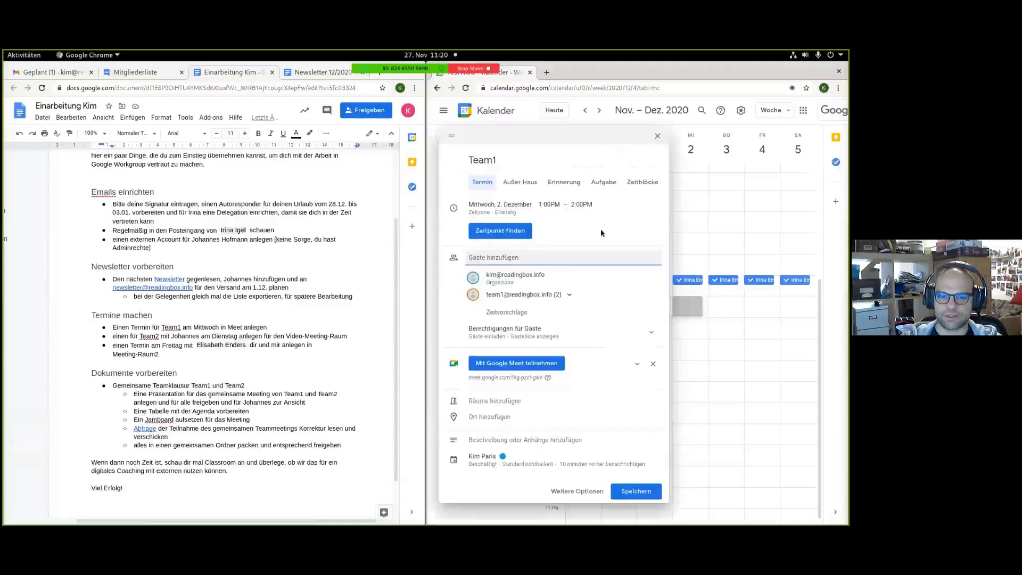
Review the Team 1 members' schedules and keep the suggested 1:00 PM time.
left_click(751, 289)
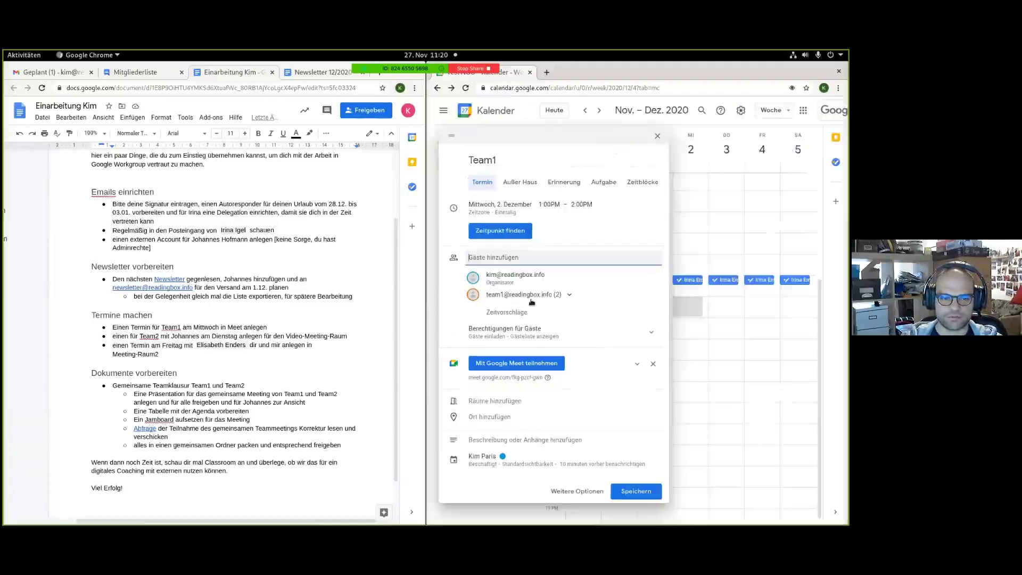
left_click(531, 301)
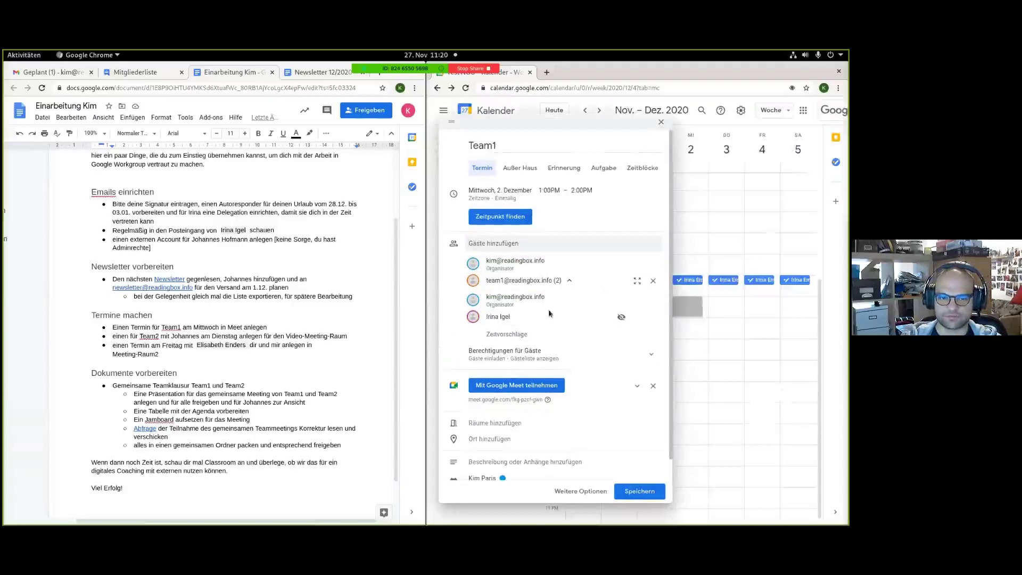
left_click(622, 318)
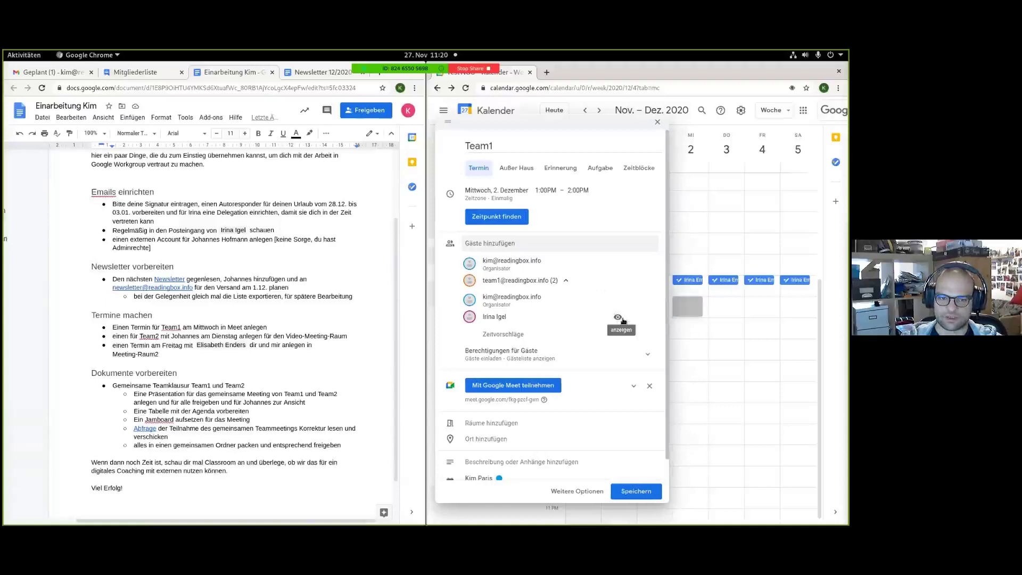
left_click(619, 318)
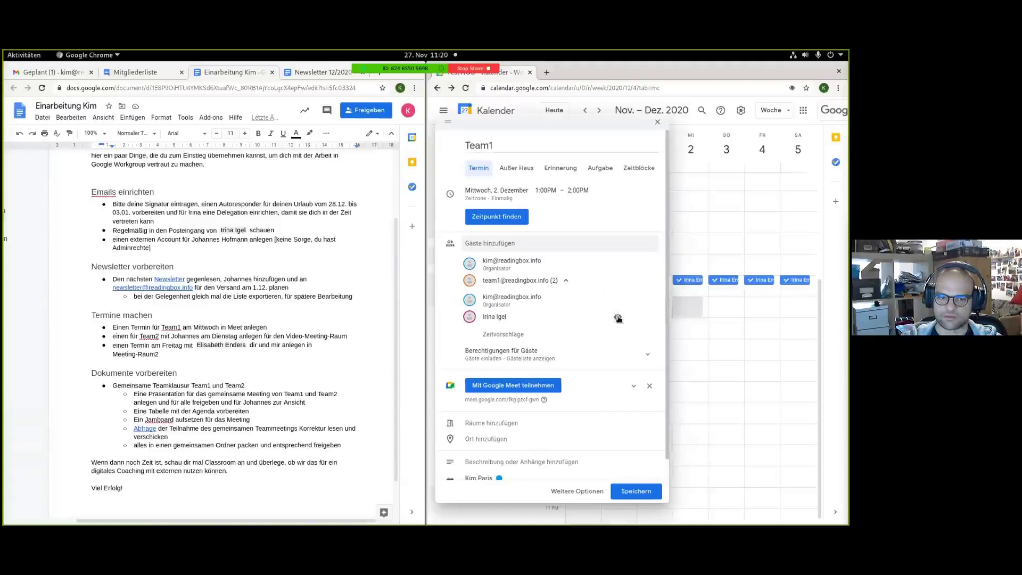
left_click(618, 300)
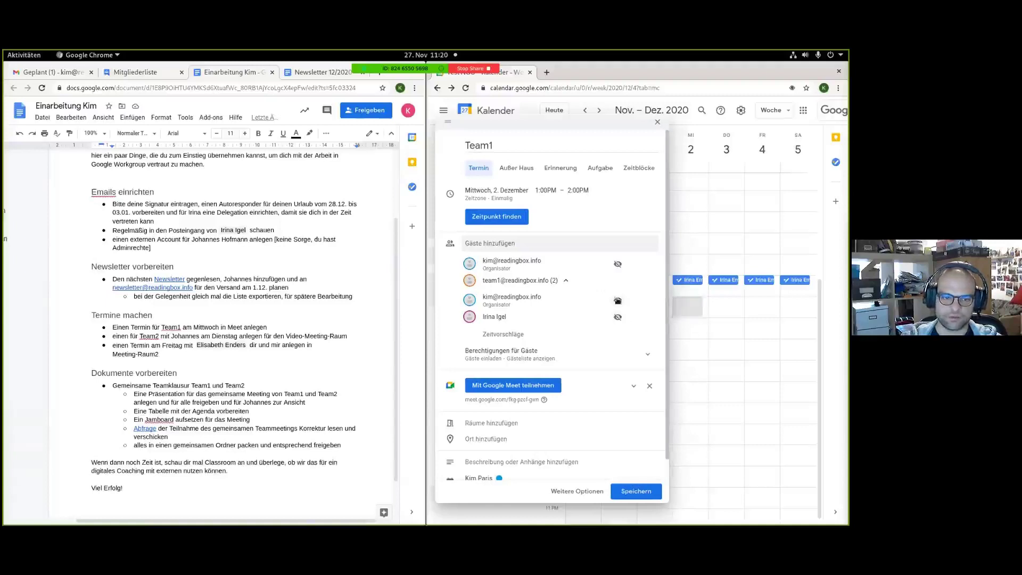
left_click(523, 338)
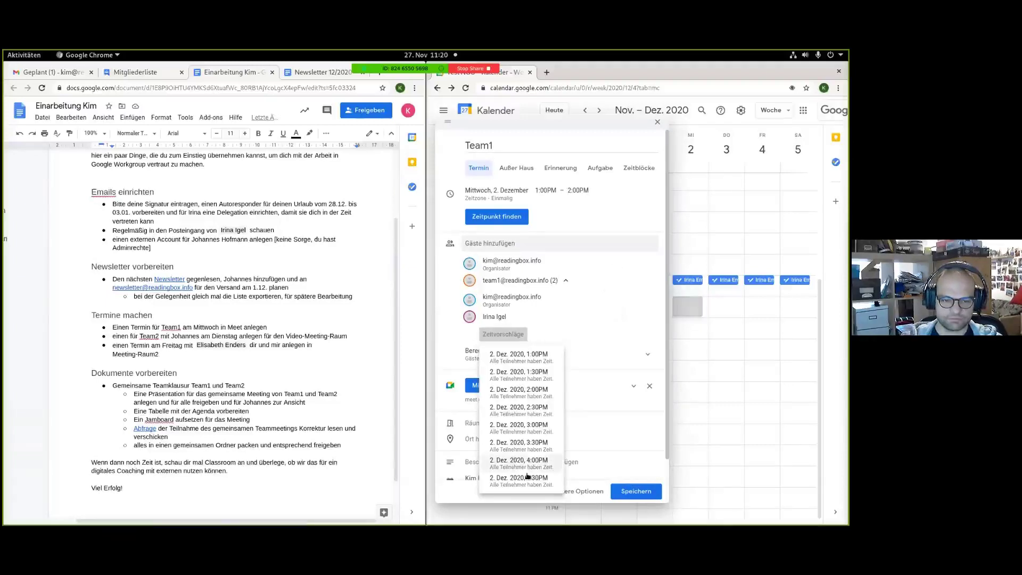
left_click(528, 357)
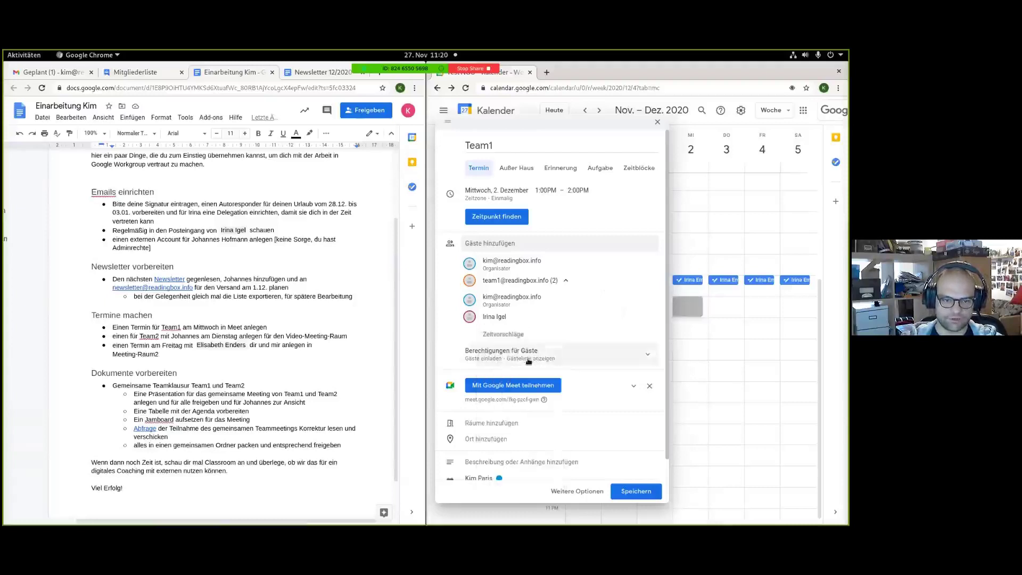
Save the Team1 meeting and send e-mail invitations to the guests.
scroll(559, 375, "down", 1)
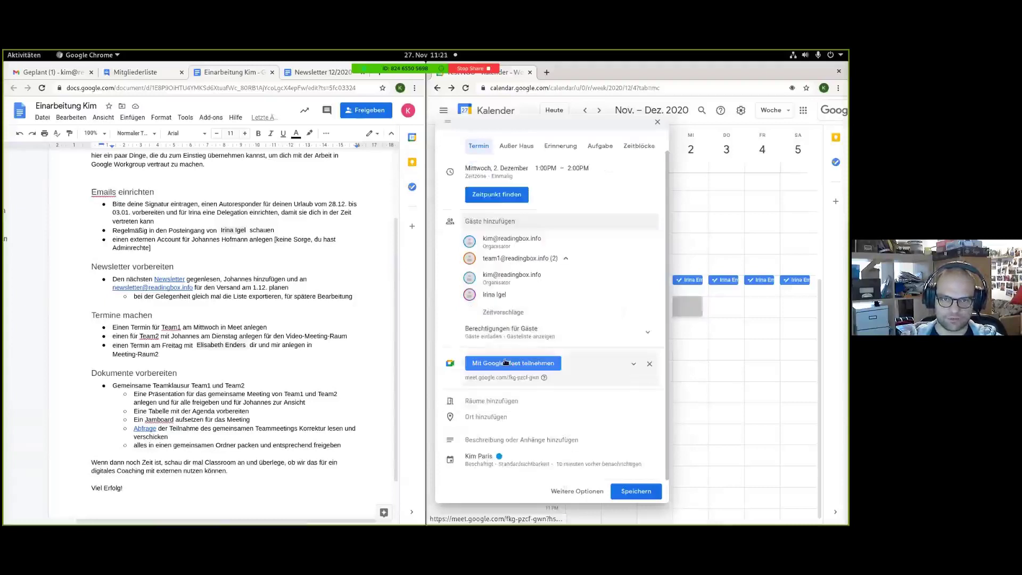
left_click(506, 363)
left_click(635, 72)
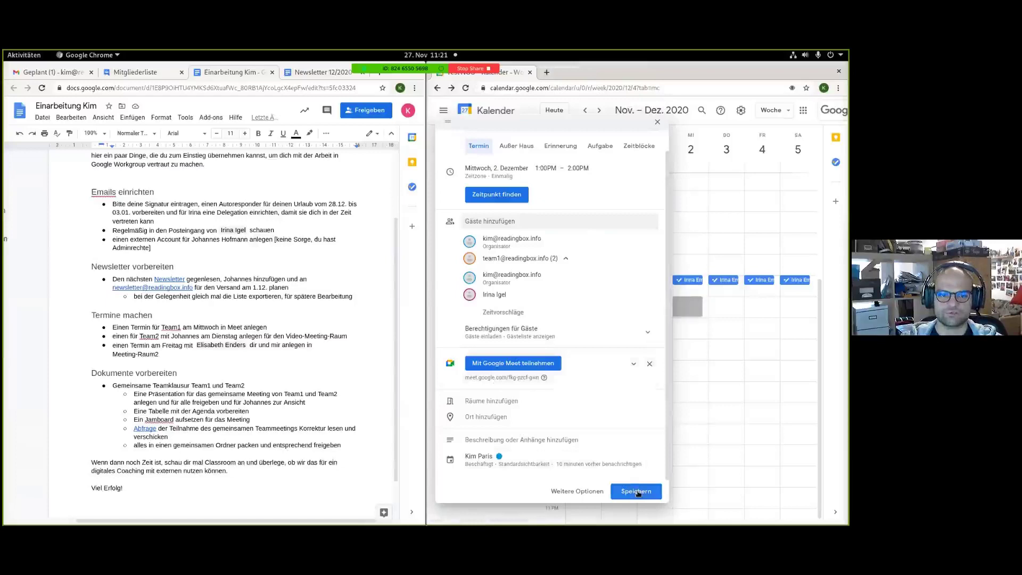
left_click(638, 493)
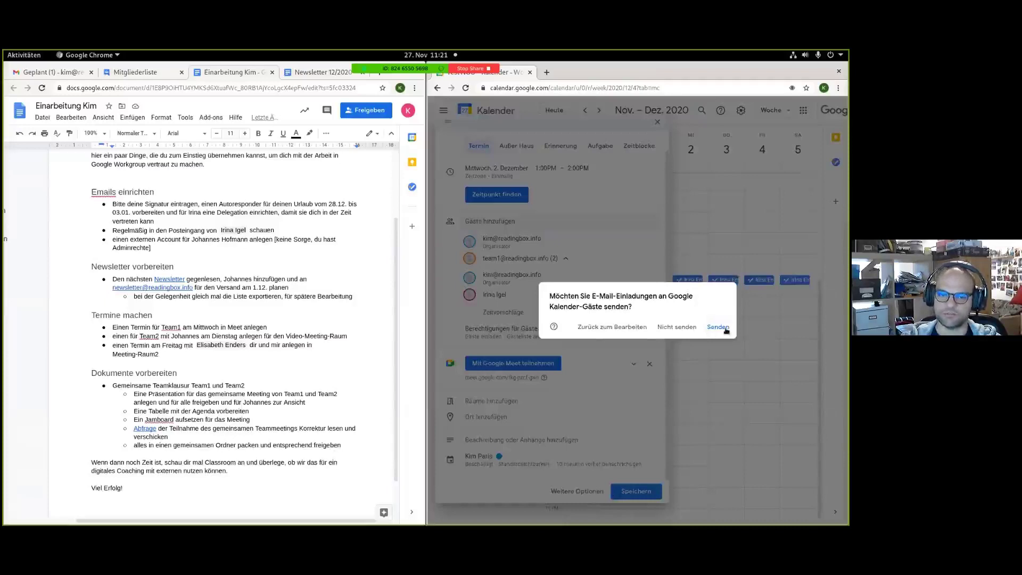
left_click(726, 331)
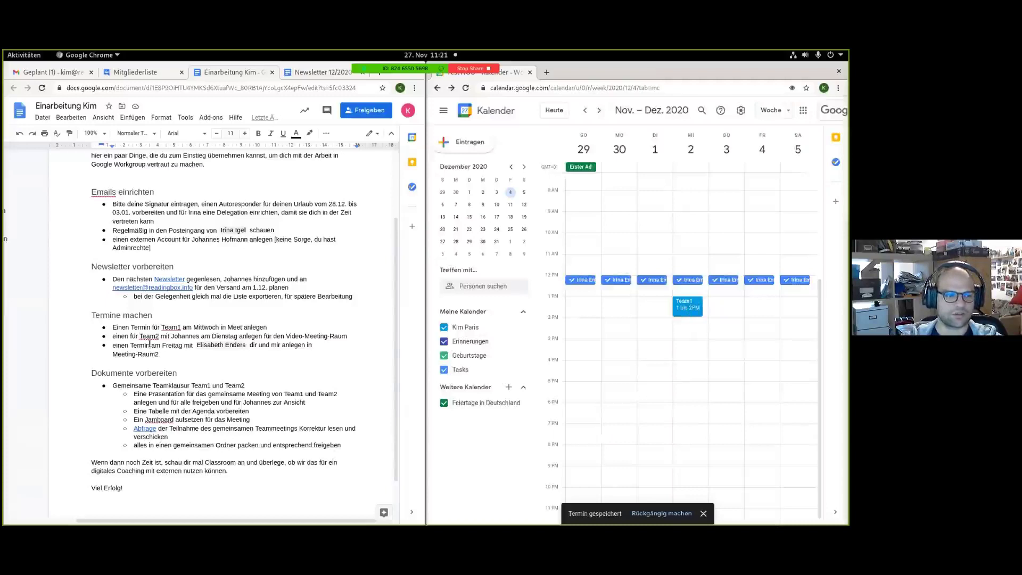
Switch Gmail to the delegated colleague's mailbox and maximize the window.
left_click(348, 337)
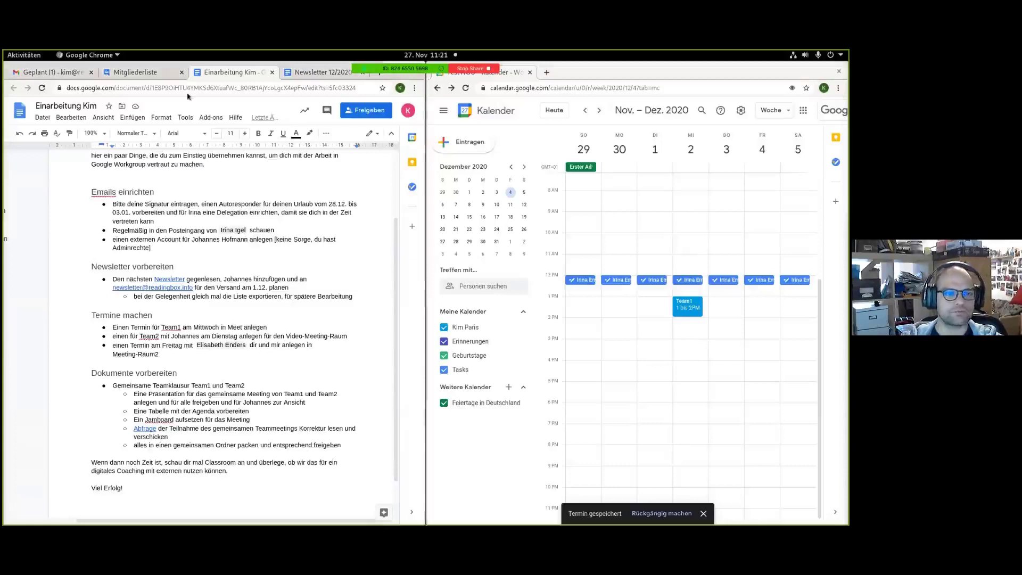
left_click(78, 71)
left_click(407, 111)
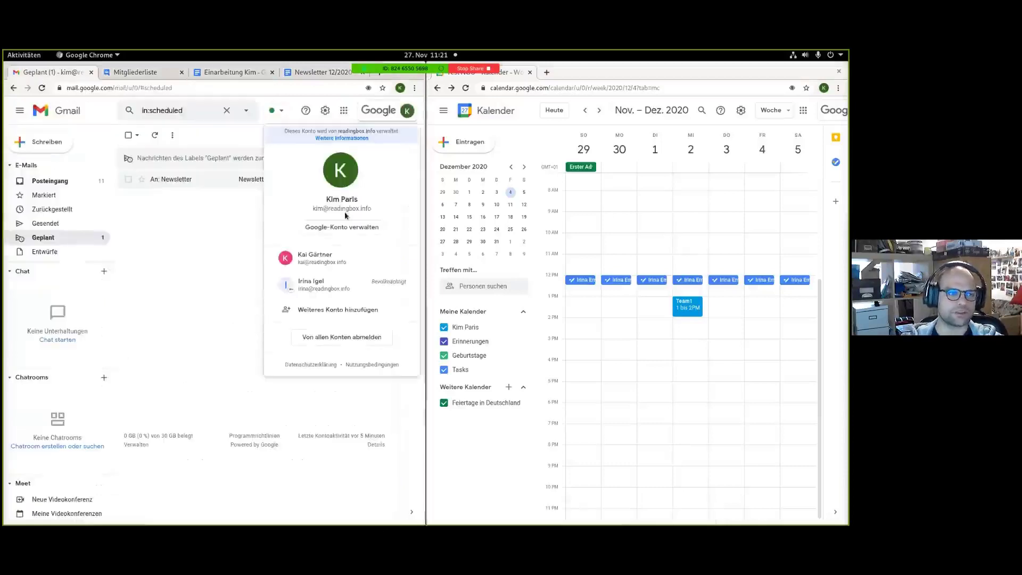
left_click(346, 282)
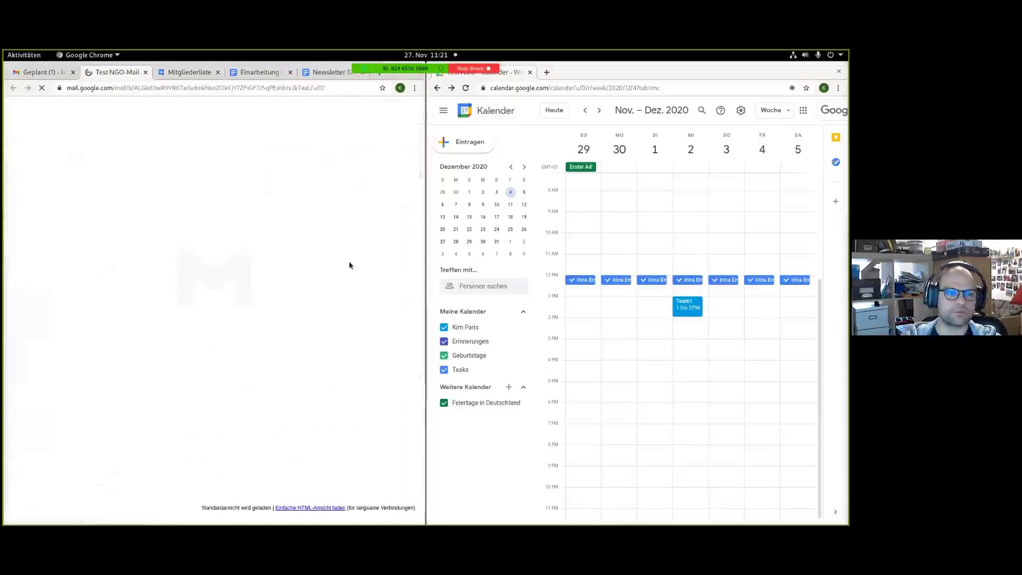
key("super+Up")
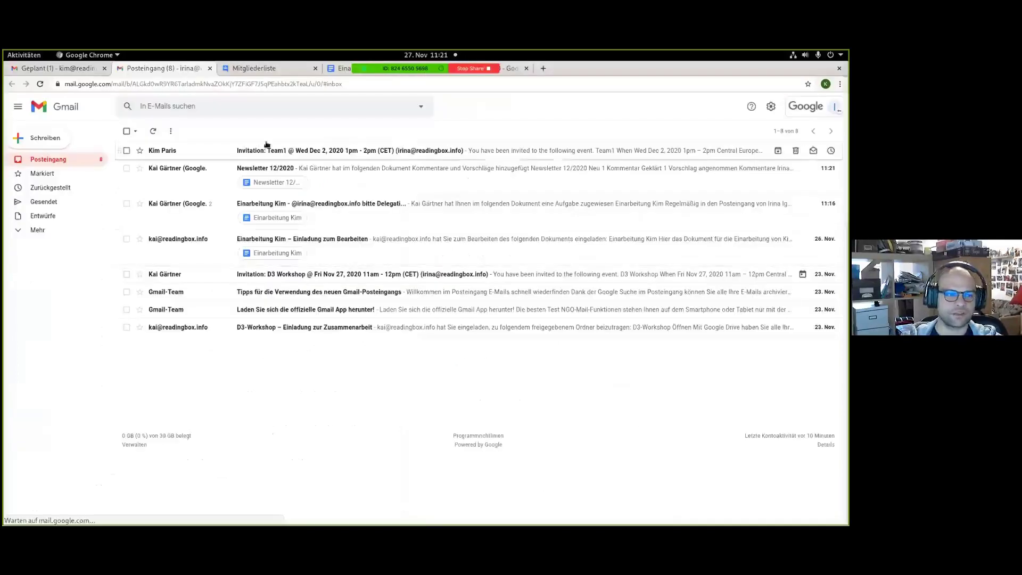
Open the Team1 invitation e-mail, then return to 'Geplant' with the window tiled left.
left_click(532, 153)
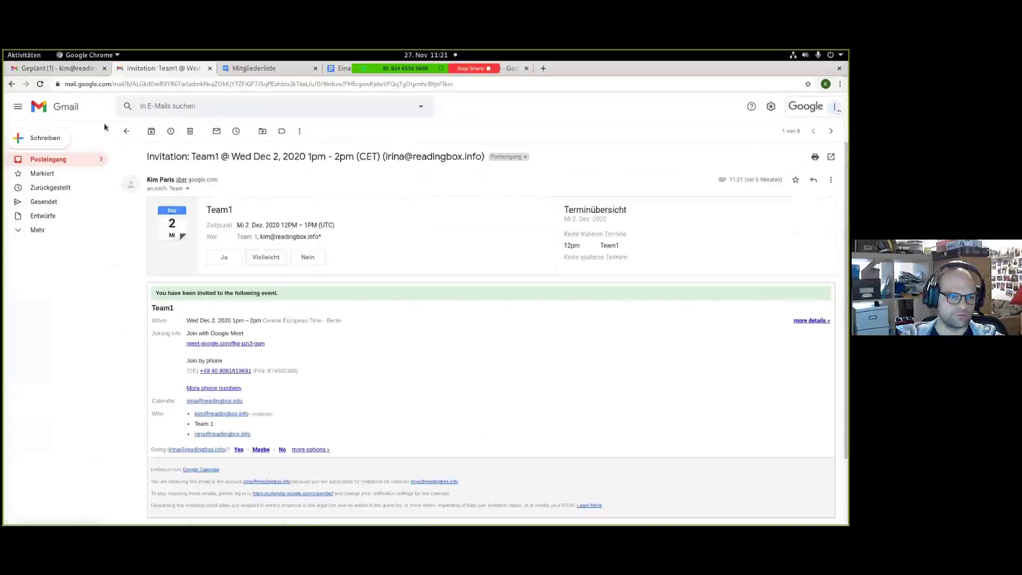
left_click(126, 131)
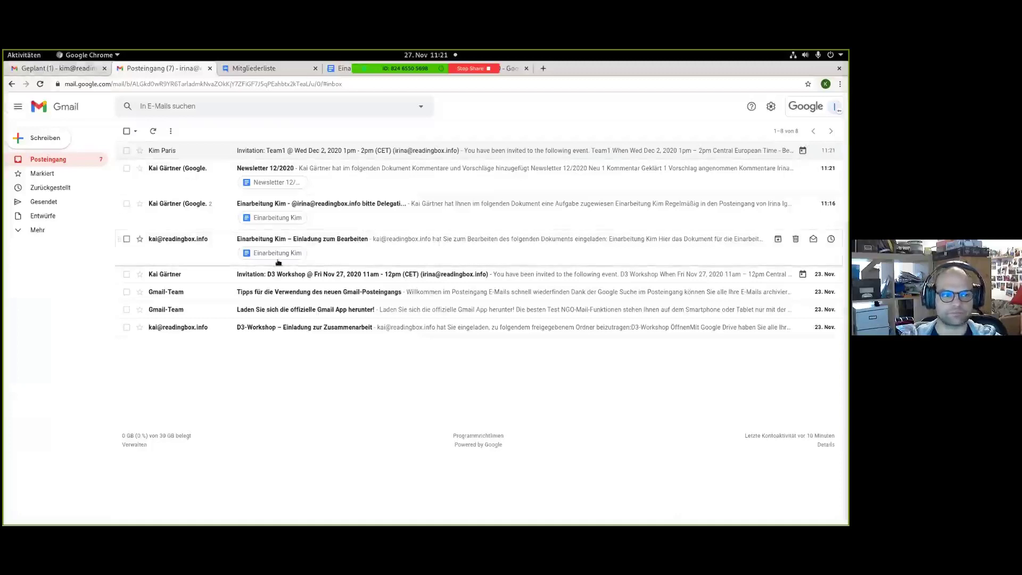
left_click(39, 70)
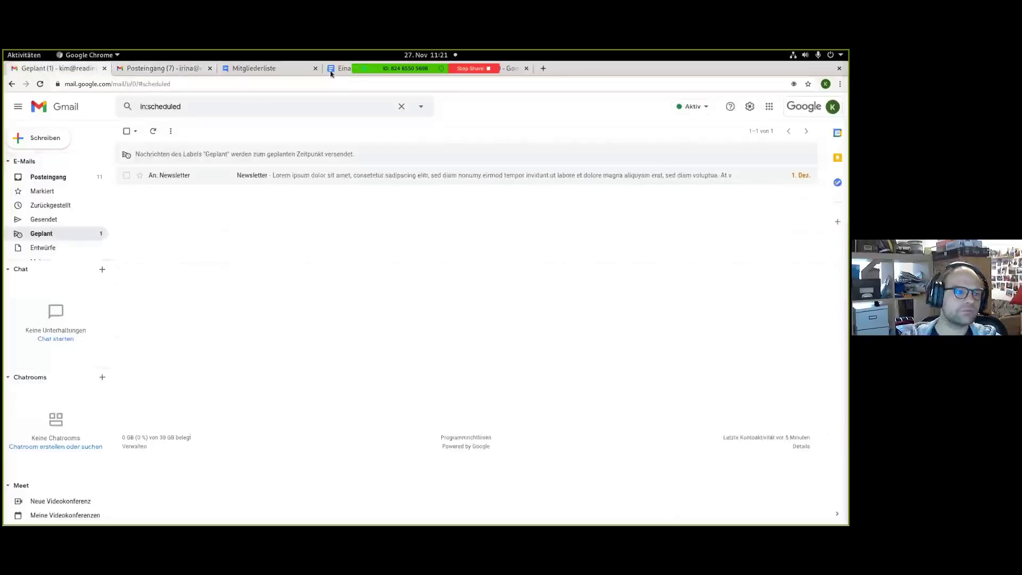
key("super+Left")
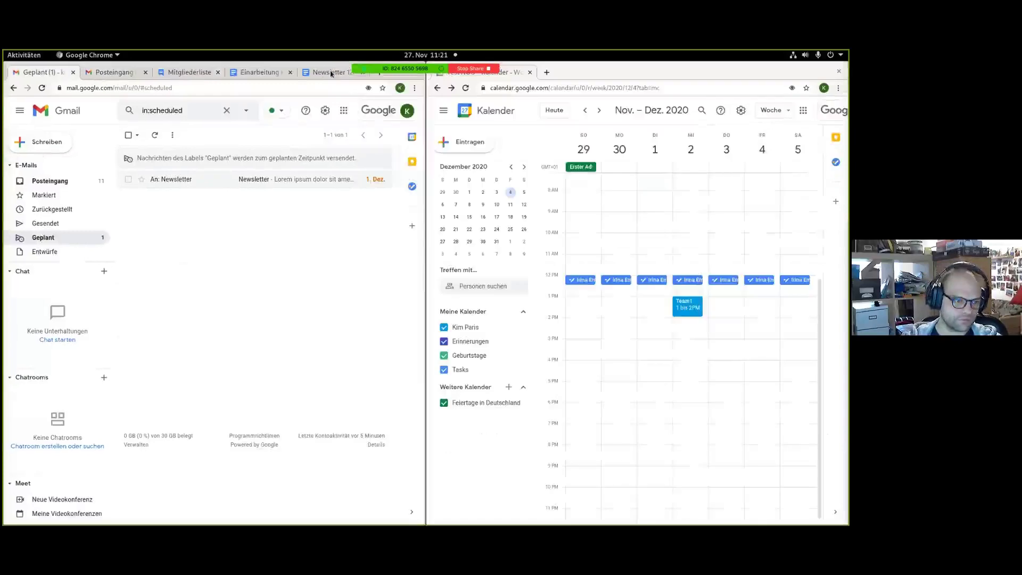
Highlight the Team2 meeting task in the onboarding document.
left_click(258, 72)
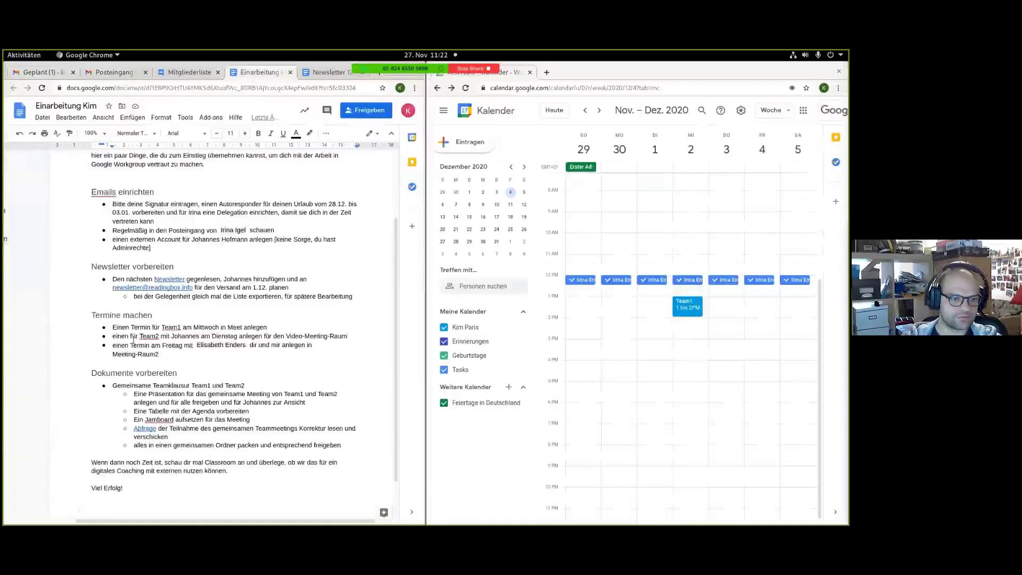
left_click_drag(139, 337, 243, 340)
left_click(323, 337)
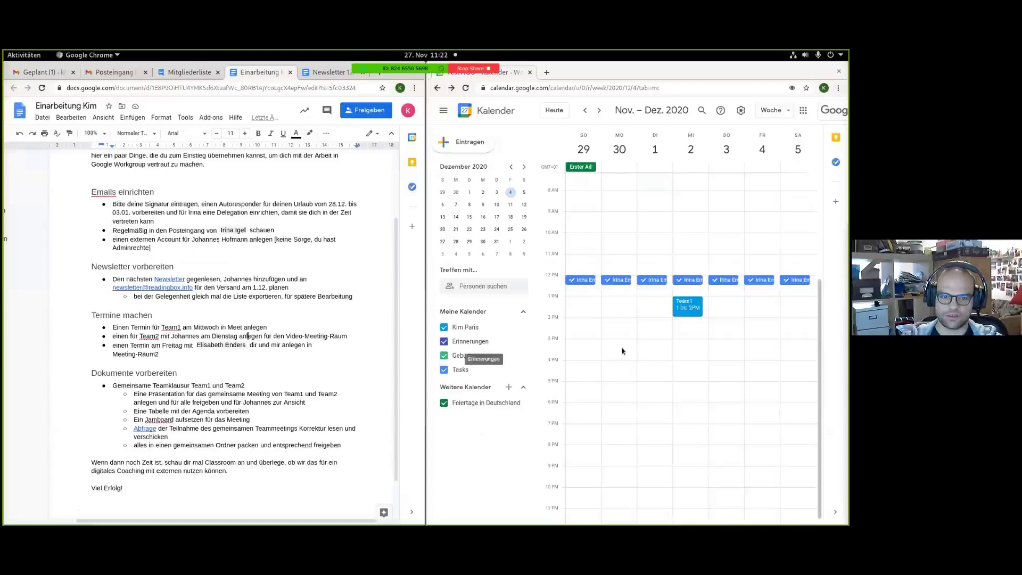
Create a Monday 30 November 1 PM event inviting Team 2 and a colleague, then list rooms.
left_click(621, 305)
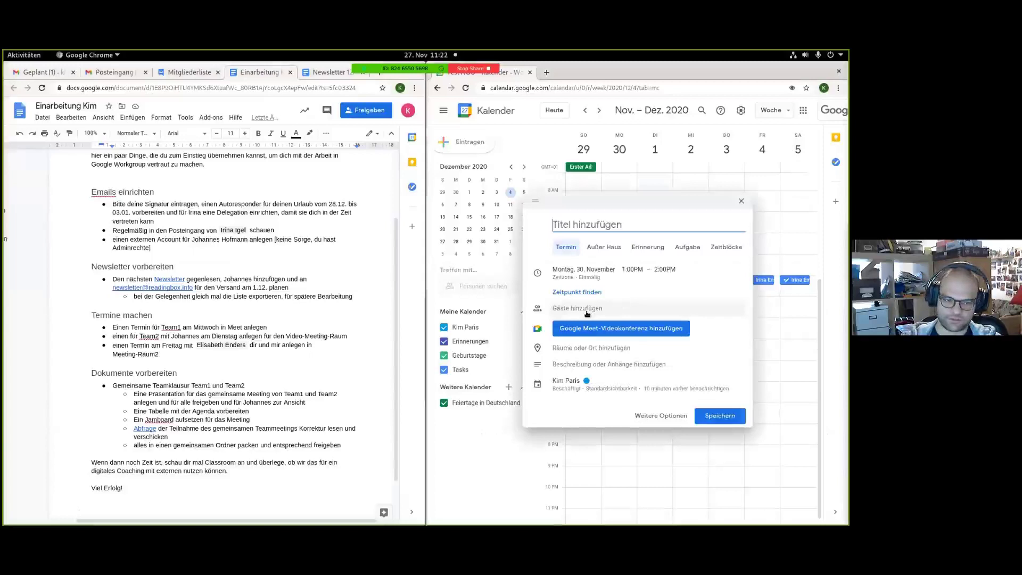
left_click(576, 307)
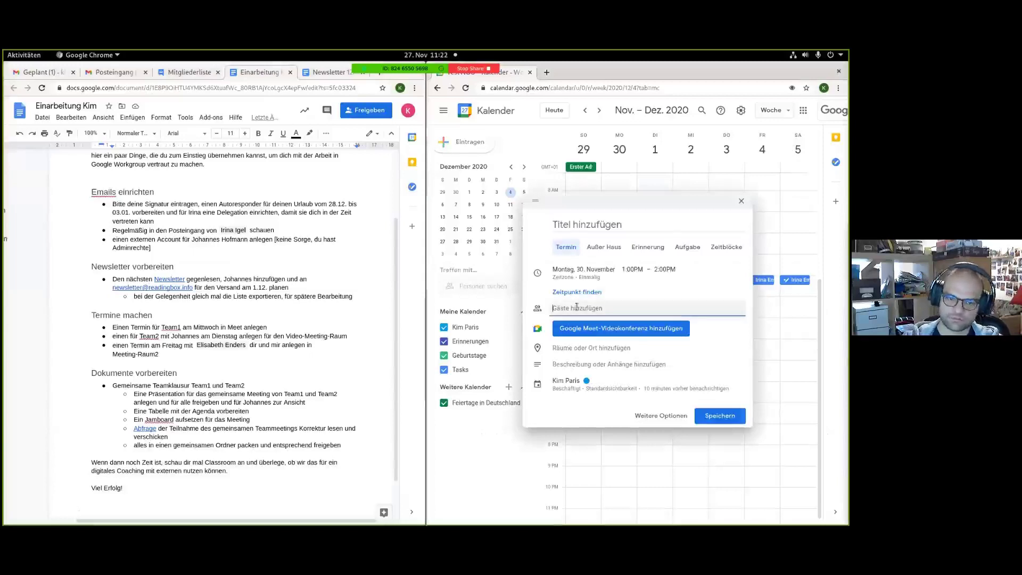
type("team")
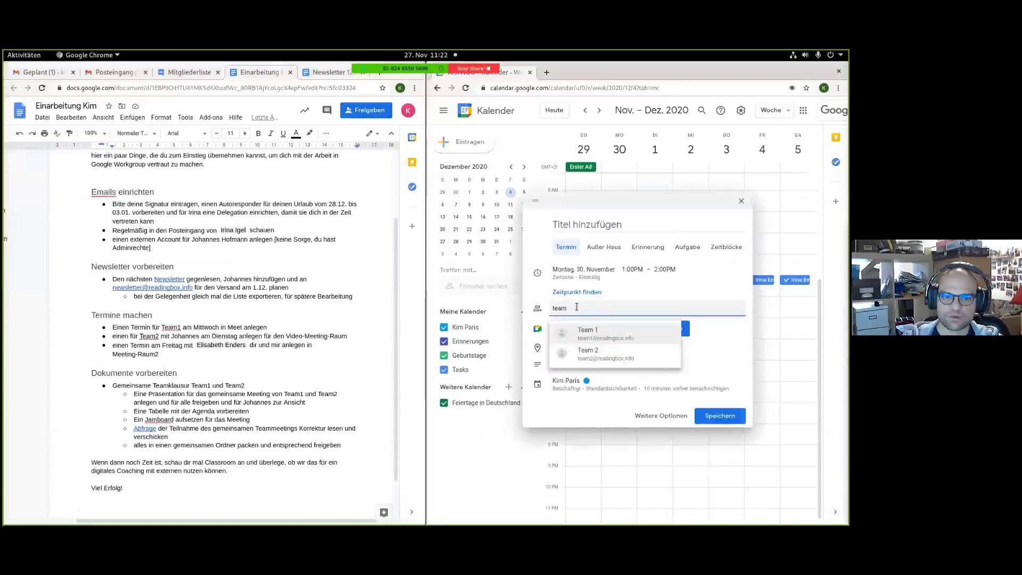
left_click(588, 352)
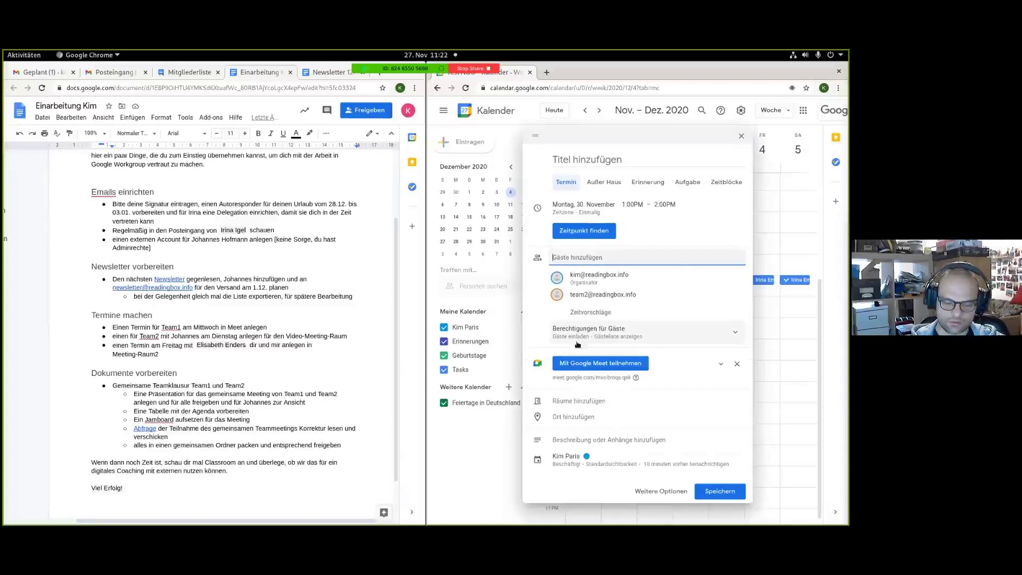
type("elis")
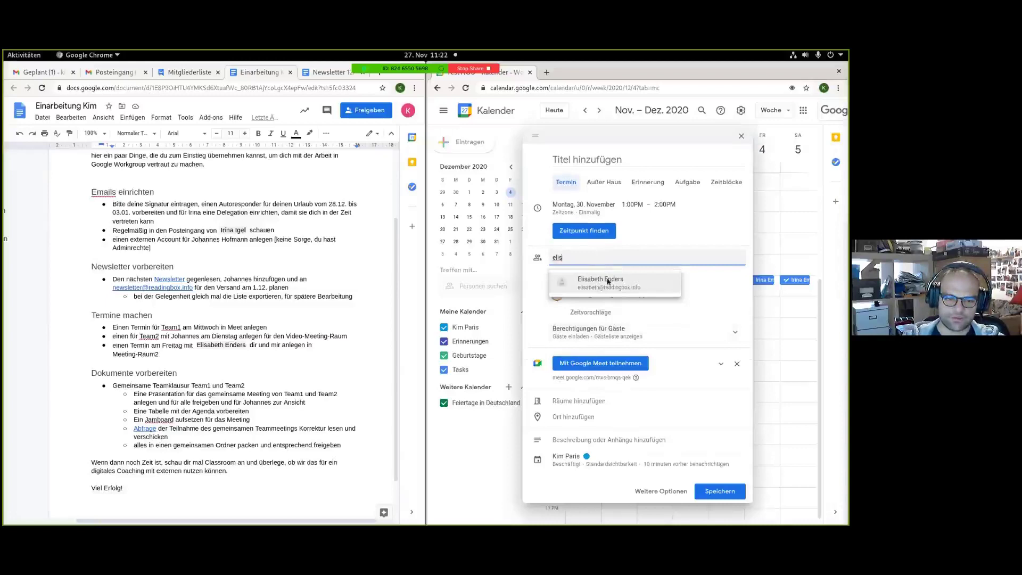
left_click(608, 282)
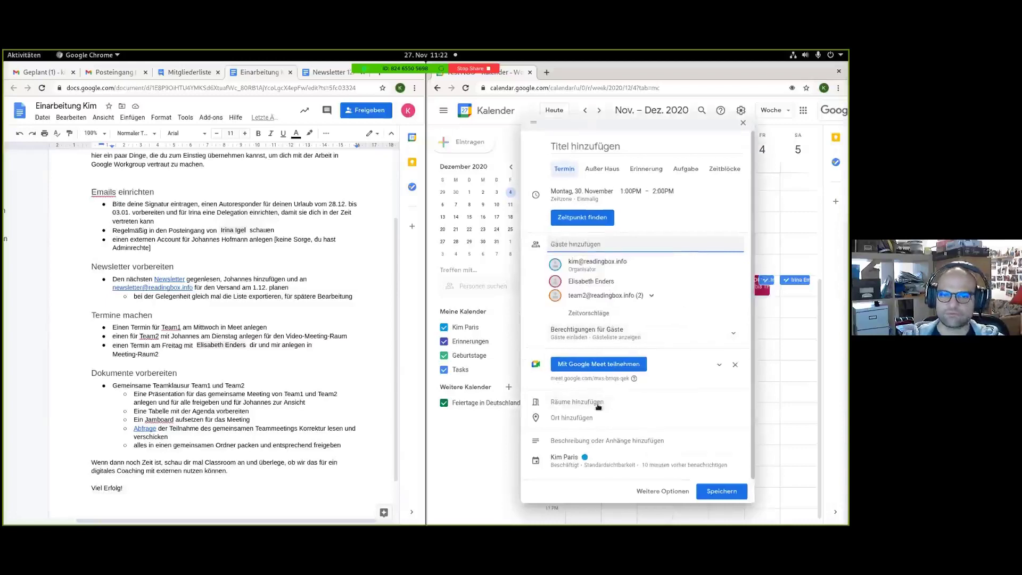
left_click(599, 406)
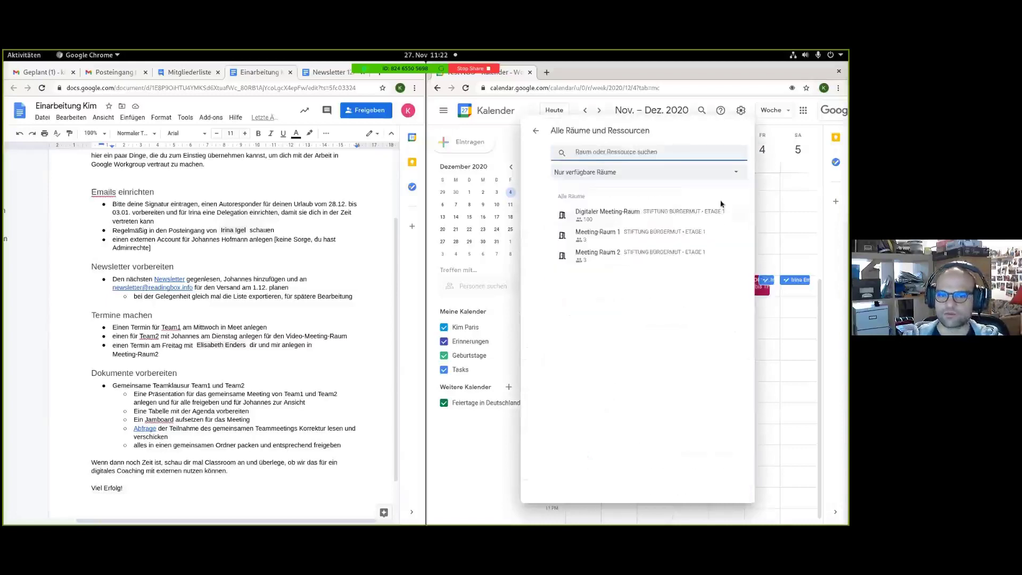
Book the Digitaler Meeting-Raum room for the event and remove its Meet video conference.
mouse_move(661, 245)
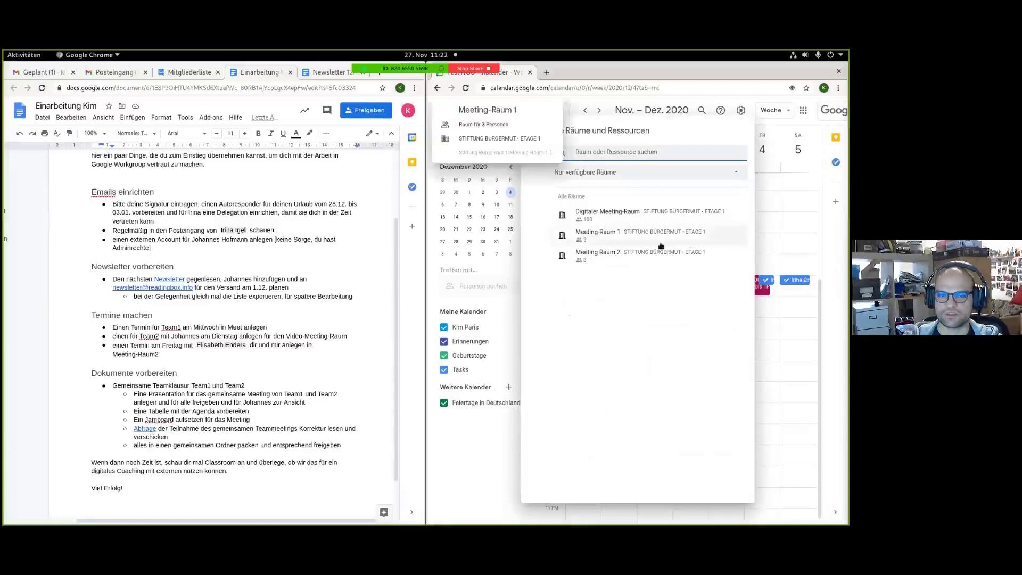
mouse_move(680, 214)
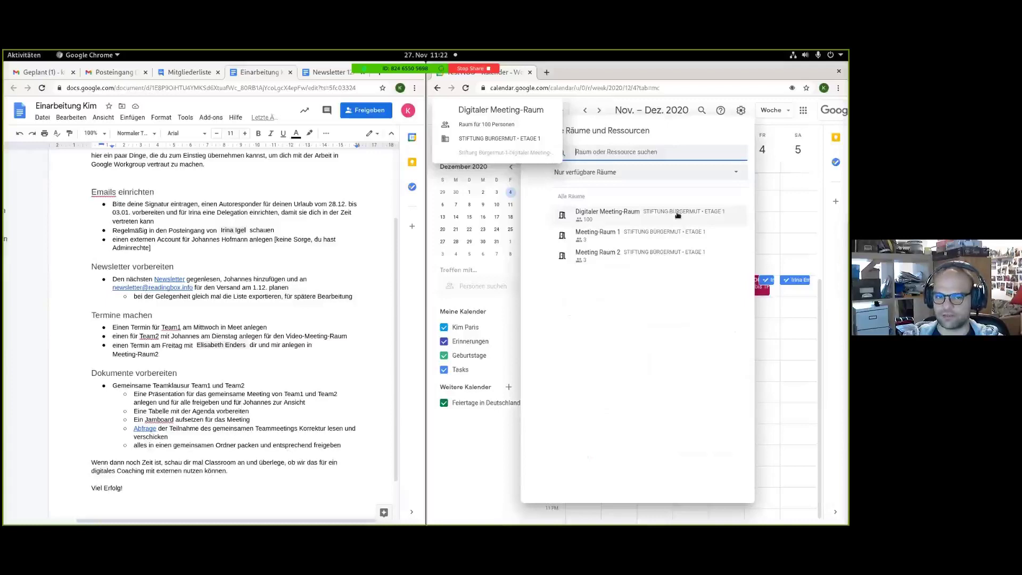
left_click(630, 222)
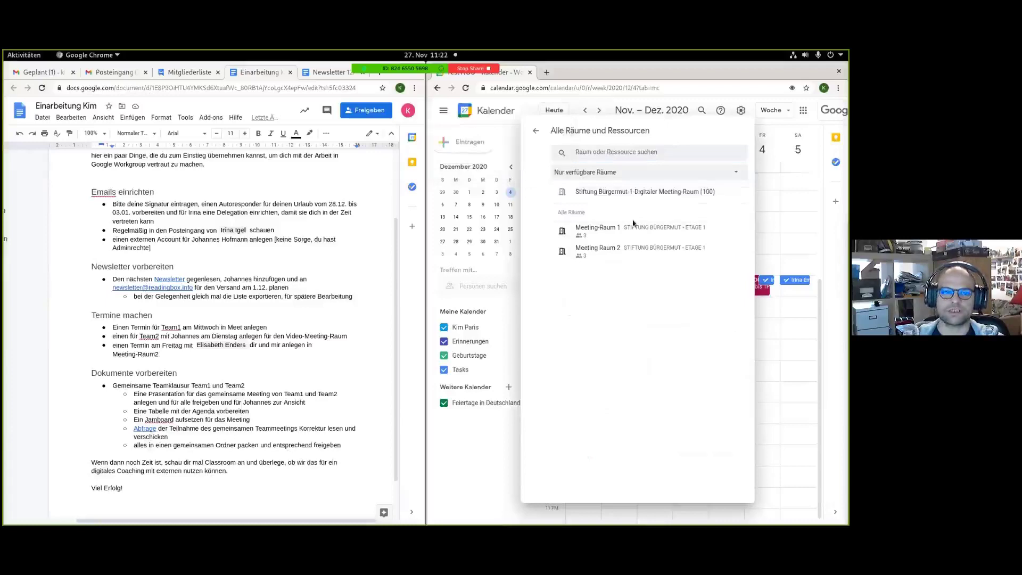
left_click(536, 132)
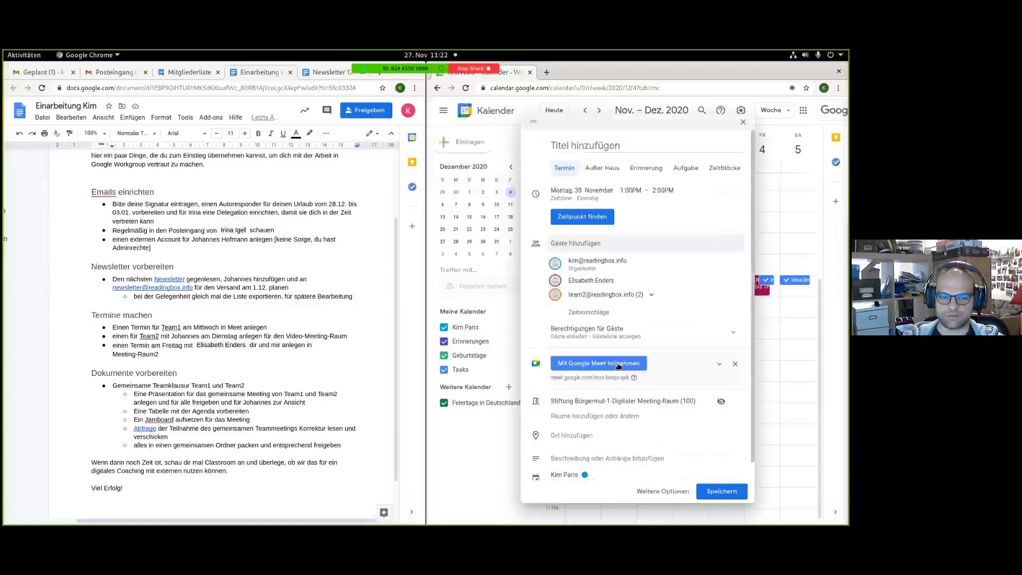
scroll(612, 364, "down", 1)
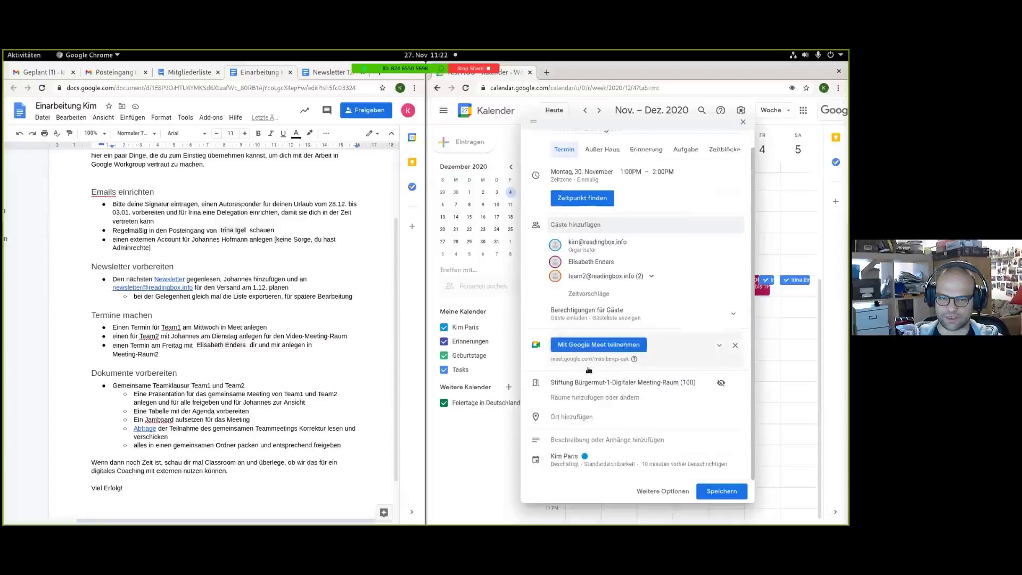
left_click(736, 346)
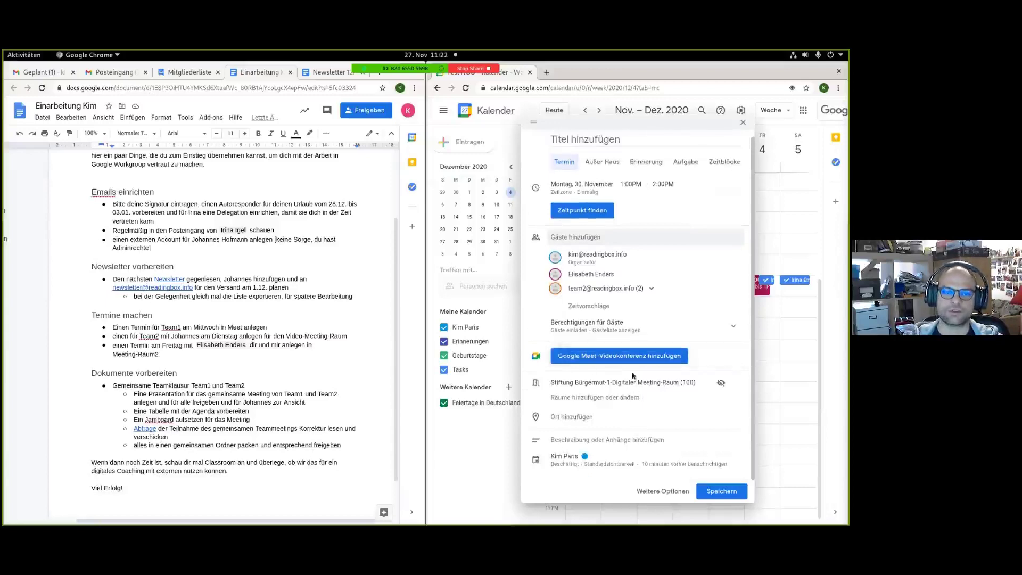
scroll(606, 226, "up", 1)
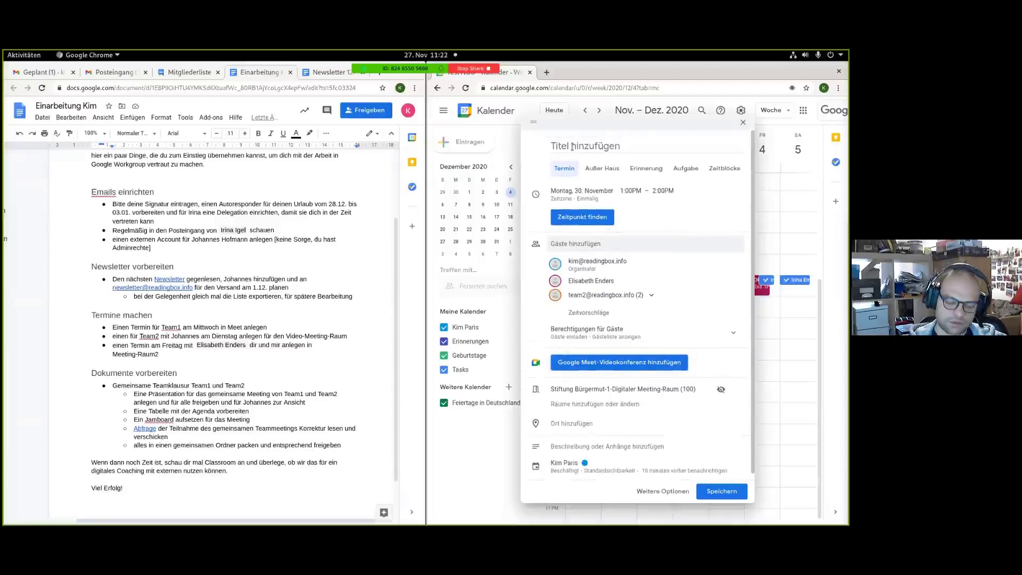
Title it 'Externes Meeting', describe it as 'Link für Meetingraum', save, and send invitations.
left_click(578, 149)
type("Externes")
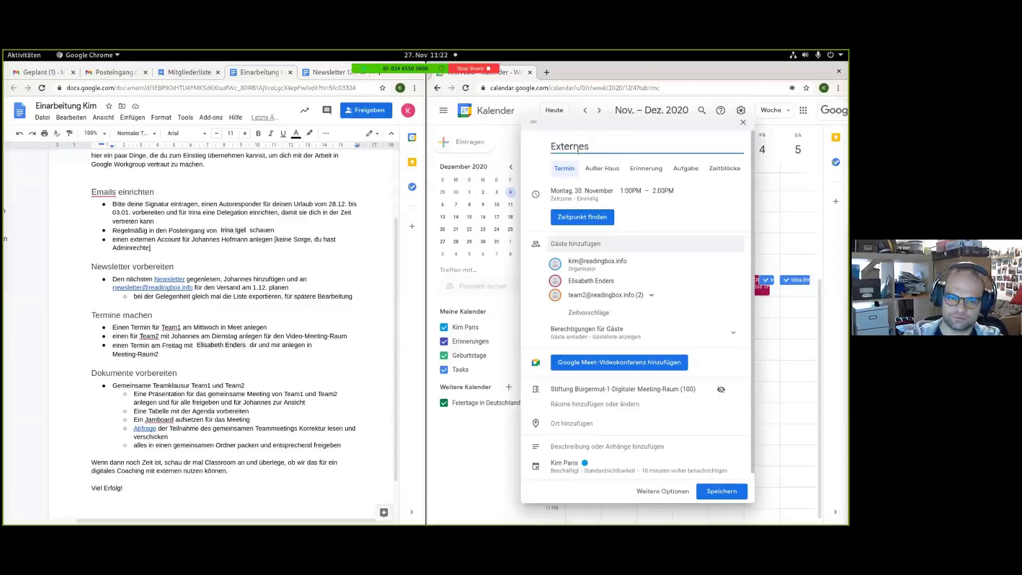
type(" Meeting")
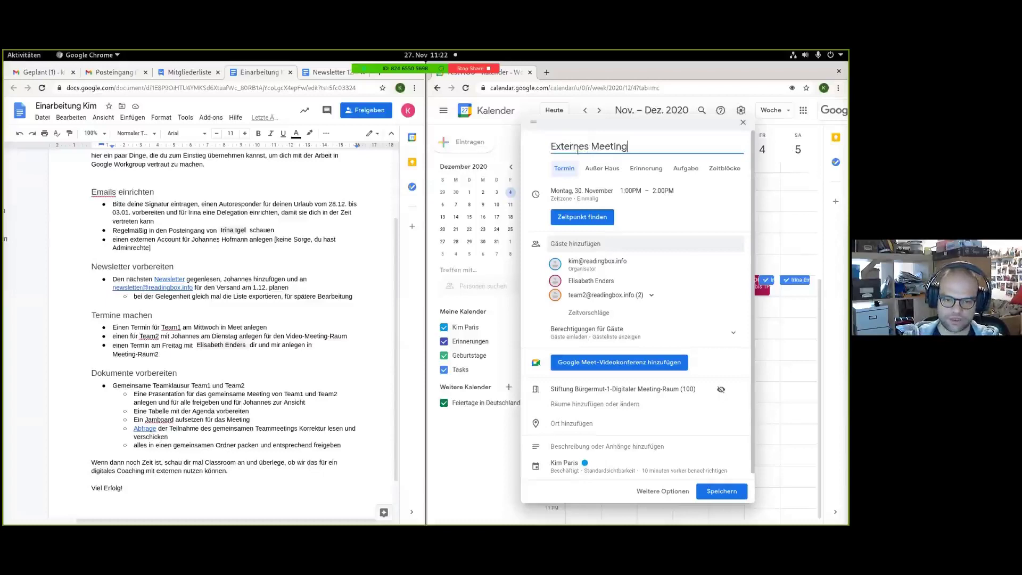
left_click(588, 446)
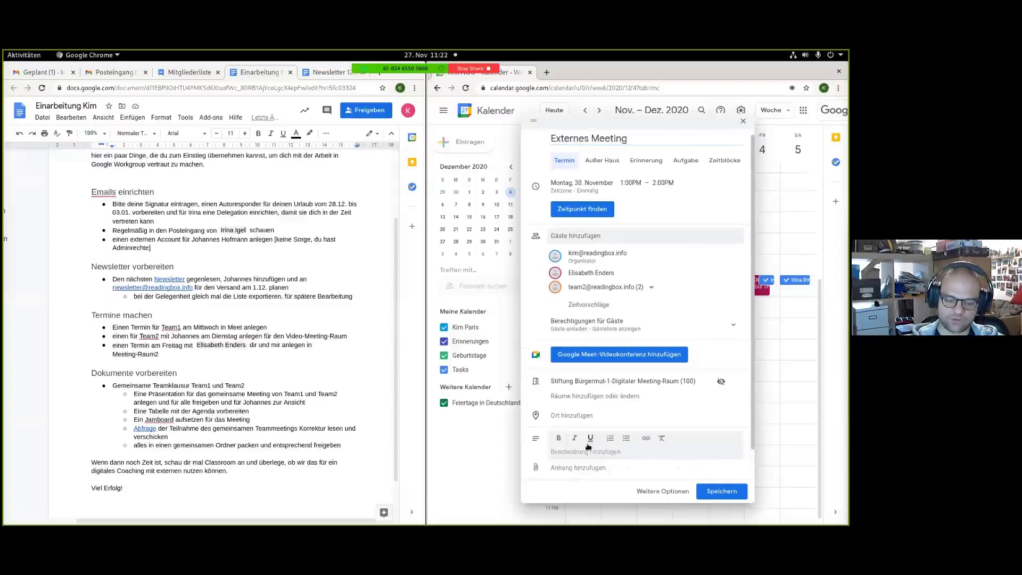
type("Link")
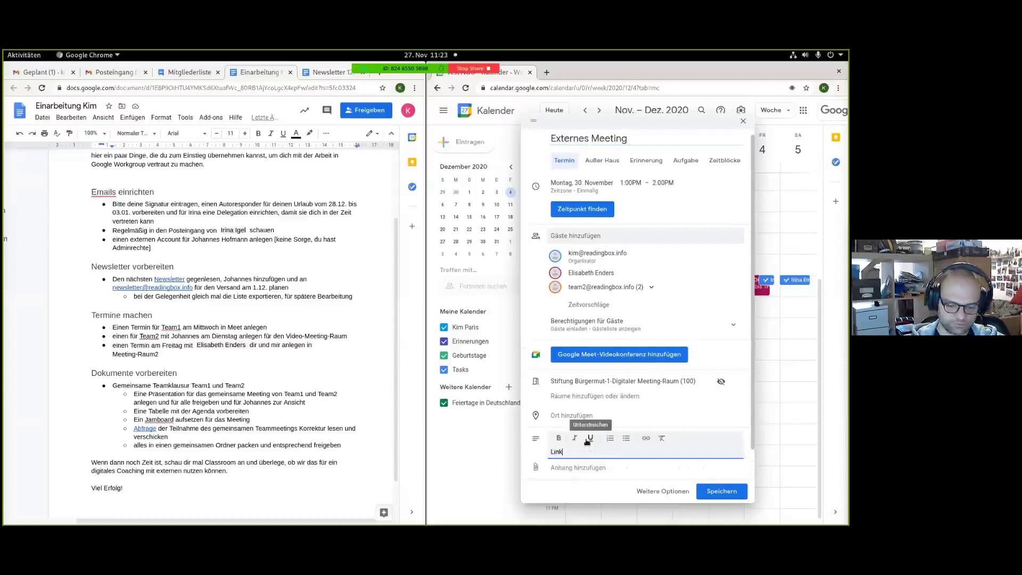
type(" für MEetingraum")
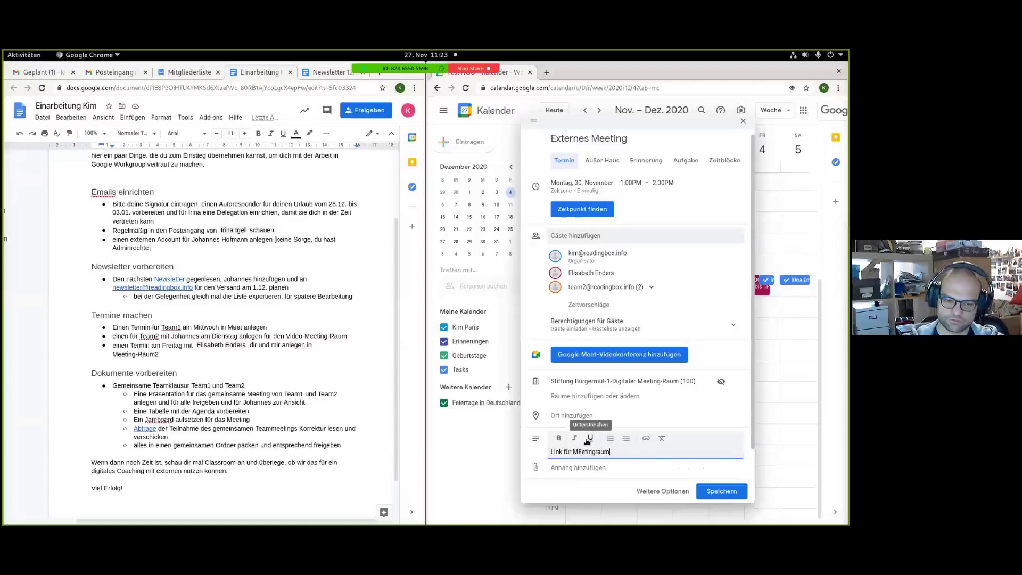
key("Left")
key("Left")
key("Left")
key("Left")
key("Left")
key("Left")
key("Left")
key("Left")
key("BackSpace")
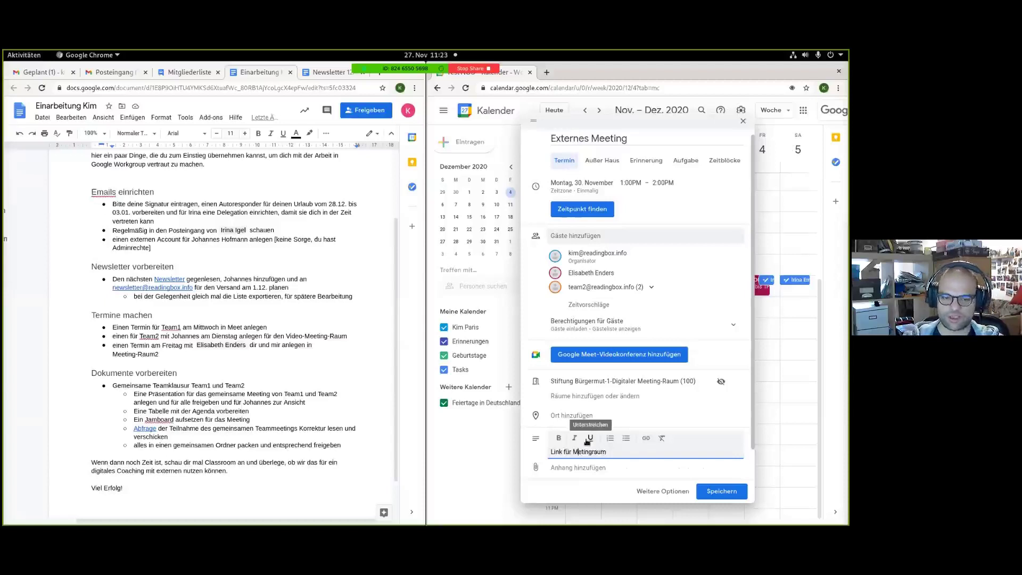
type("e")
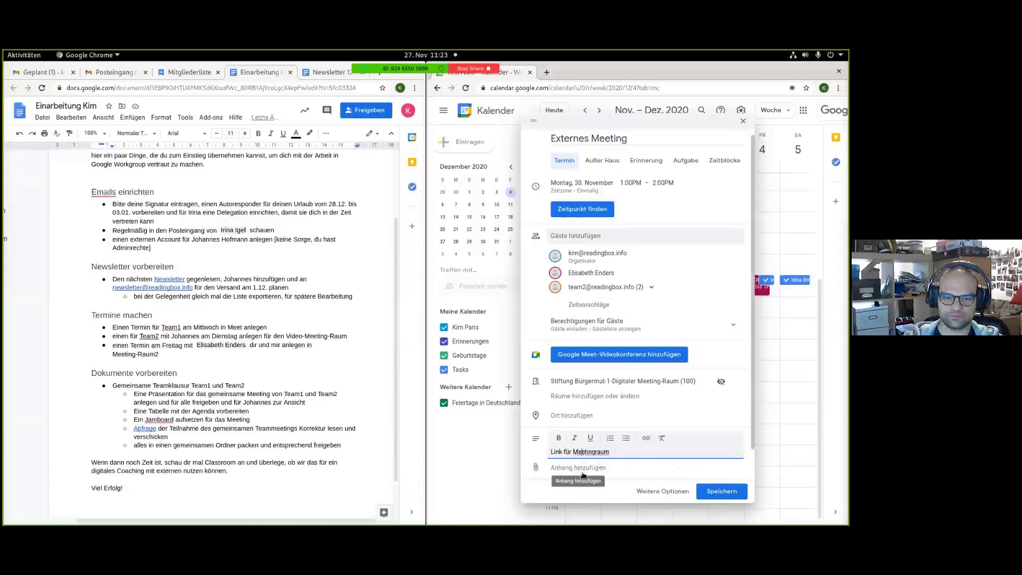
left_click(722, 491)
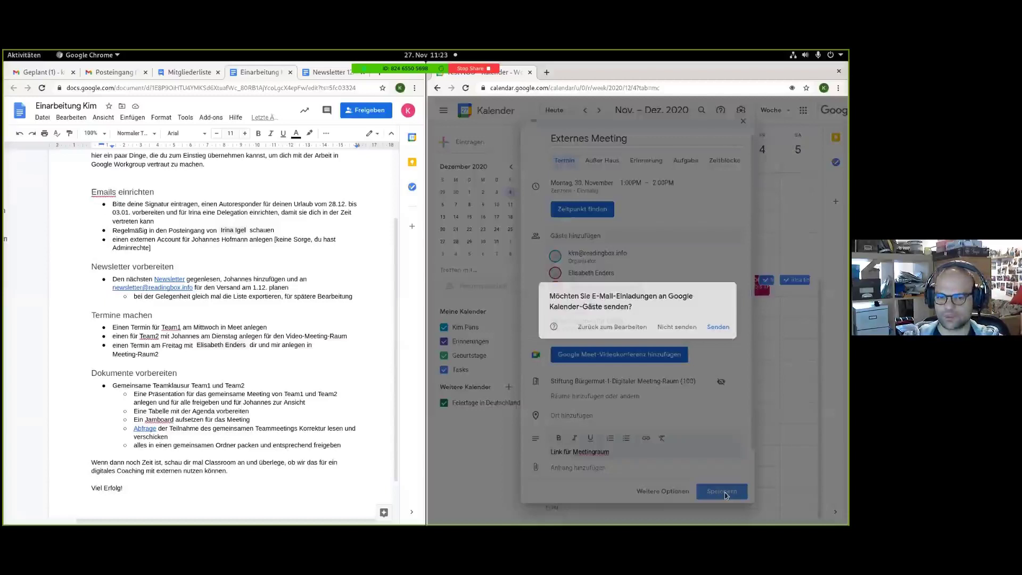
left_click(718, 327)
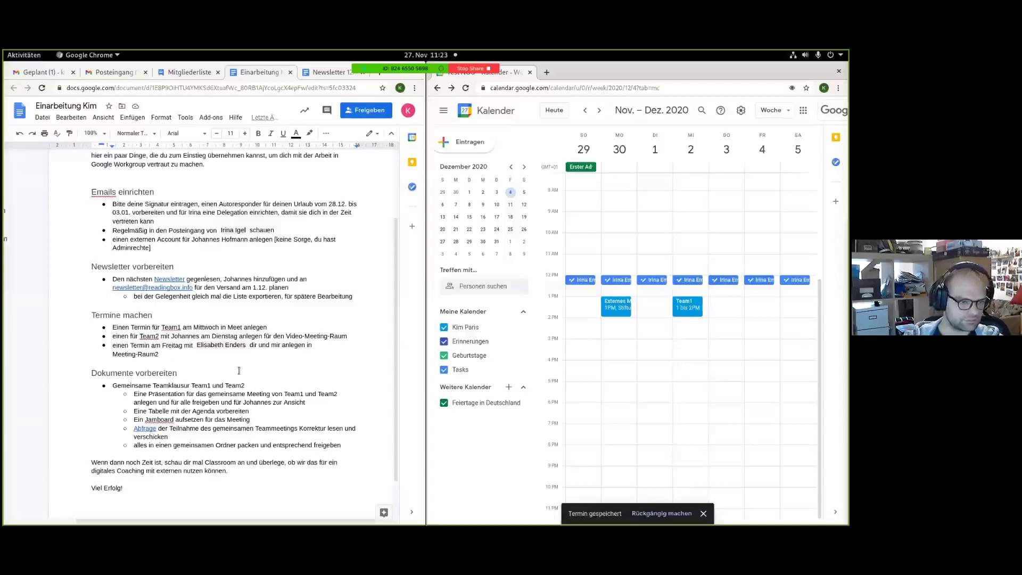
scroll(239, 371, "down", 1)
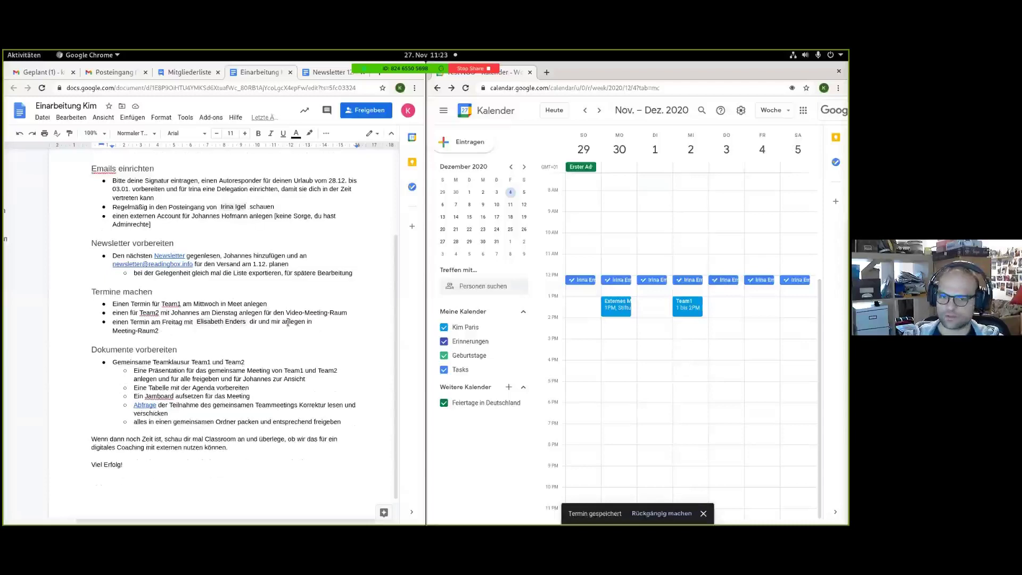
Create a new Friday 1 PM event and add the first colleague as a guest.
left_click(768, 308)
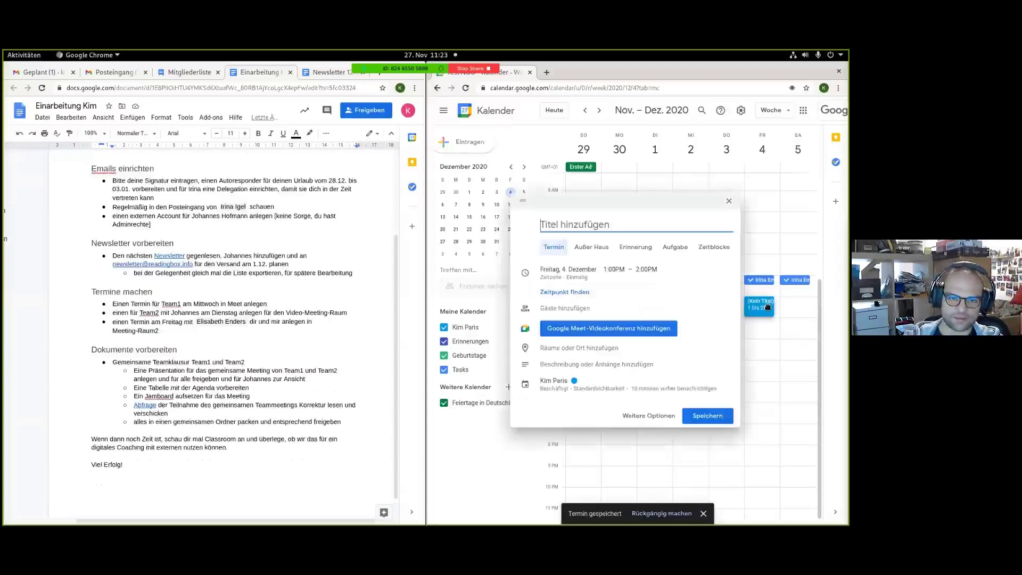
left_click(564, 314)
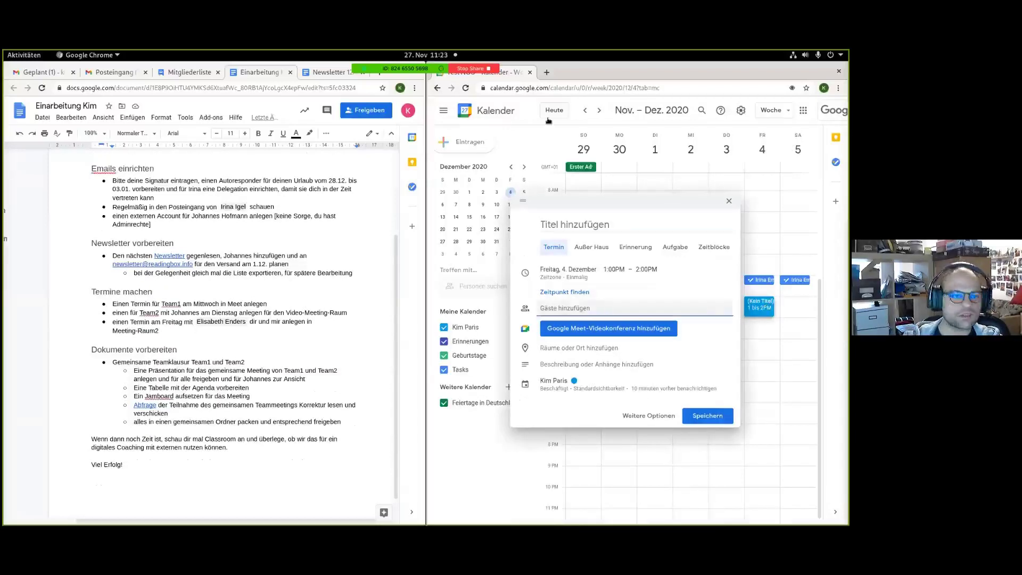
key("super+Up")
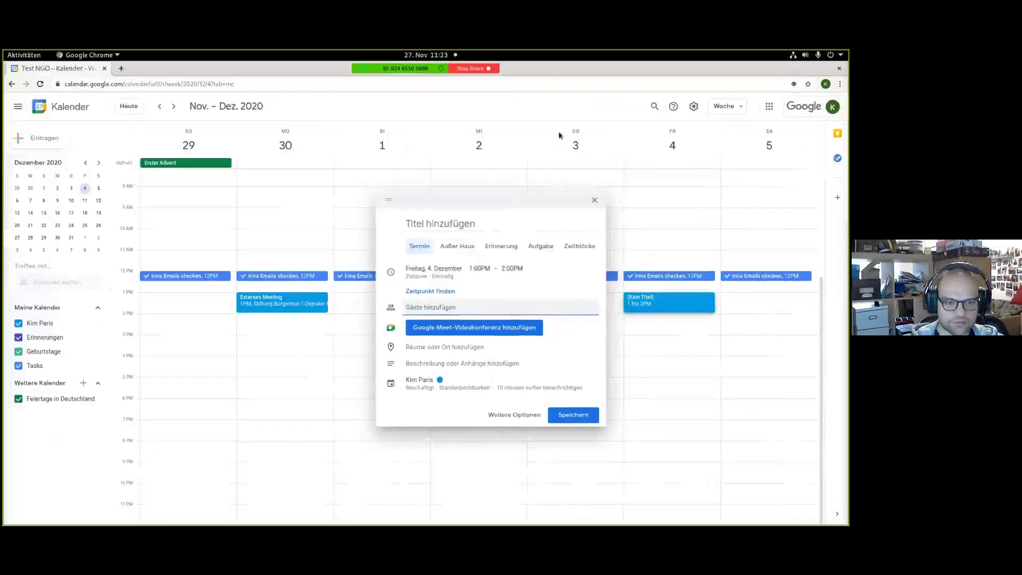
type("kai")
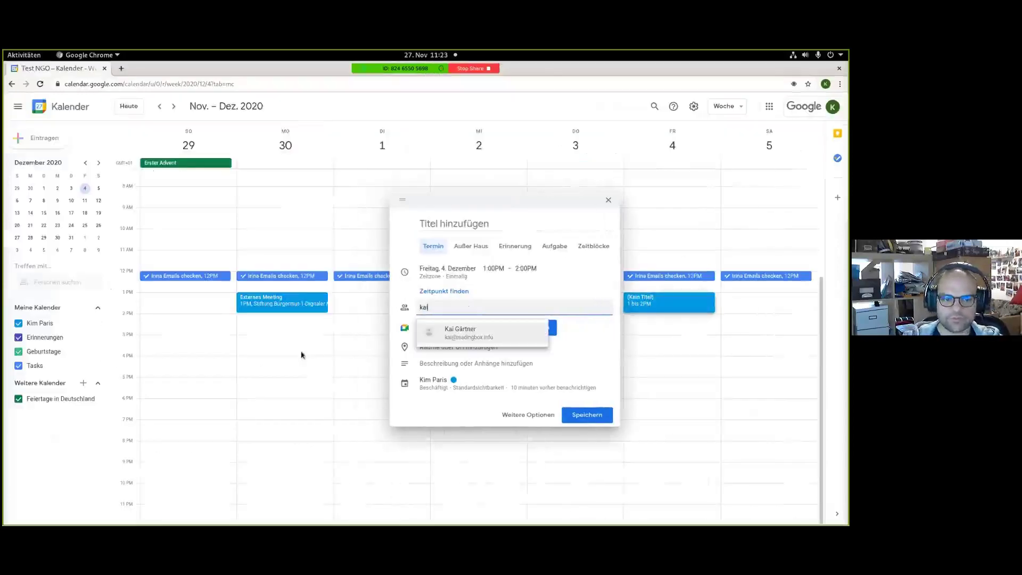
left_click(494, 339)
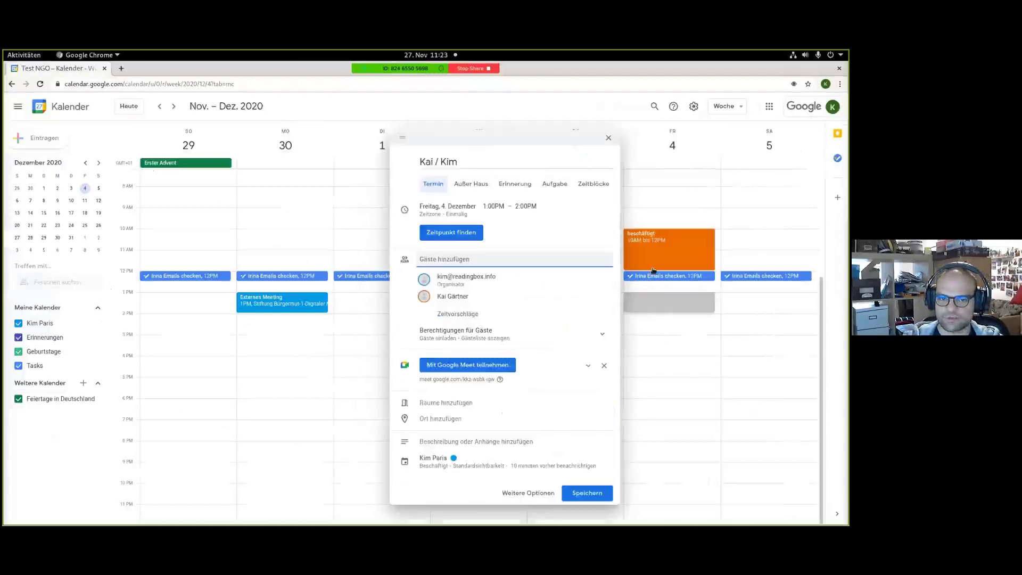
Add a second colleague as a guest, then save the event and send invitations.
mouse_move(695, 234)
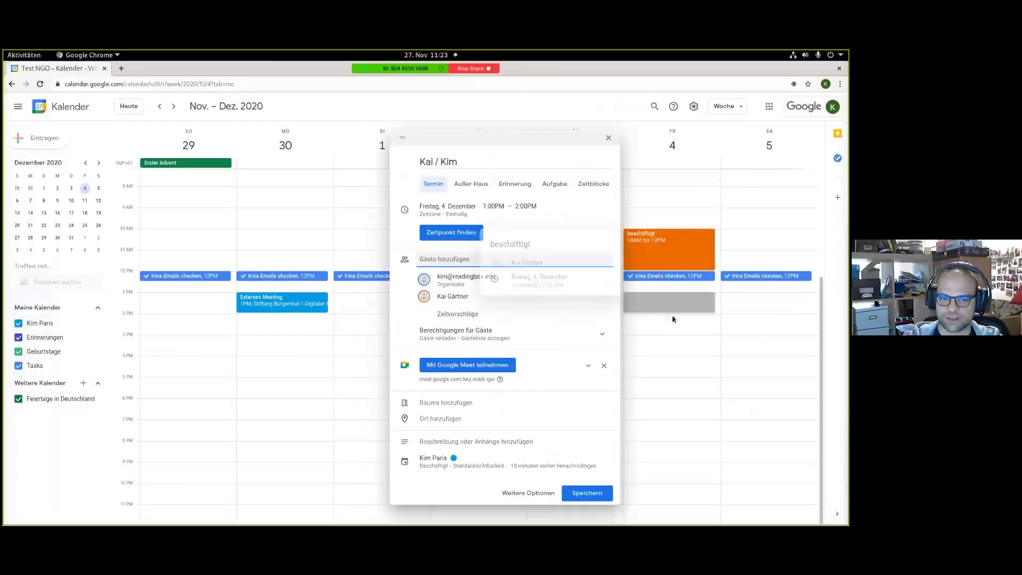
mouse_move(679, 263)
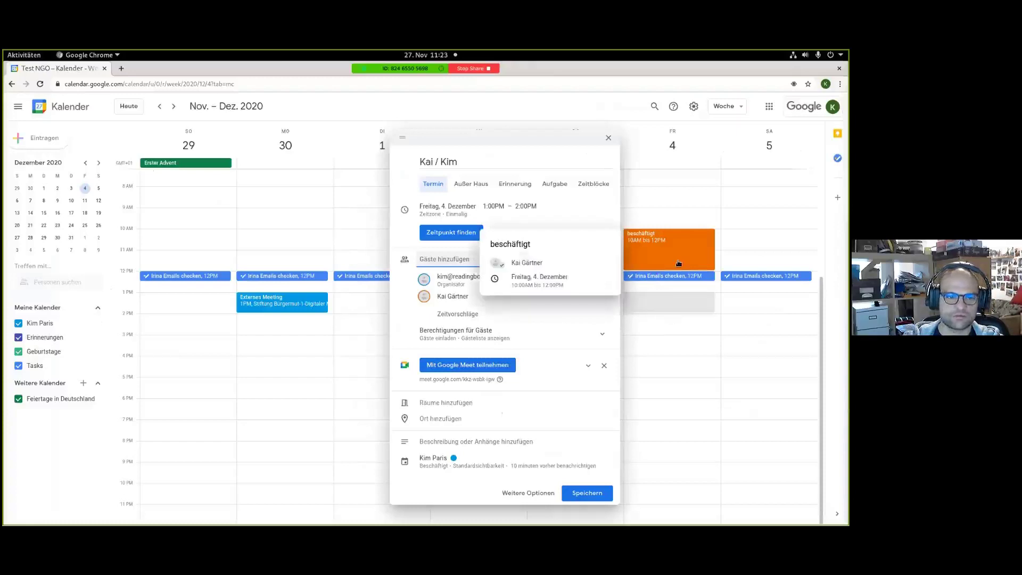
left_click(439, 260)
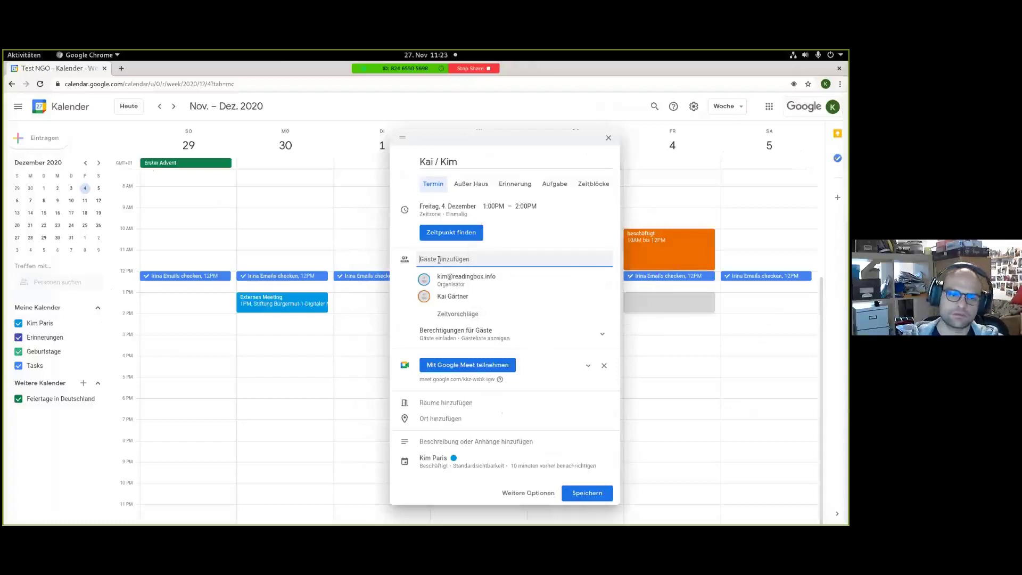
type("elis")
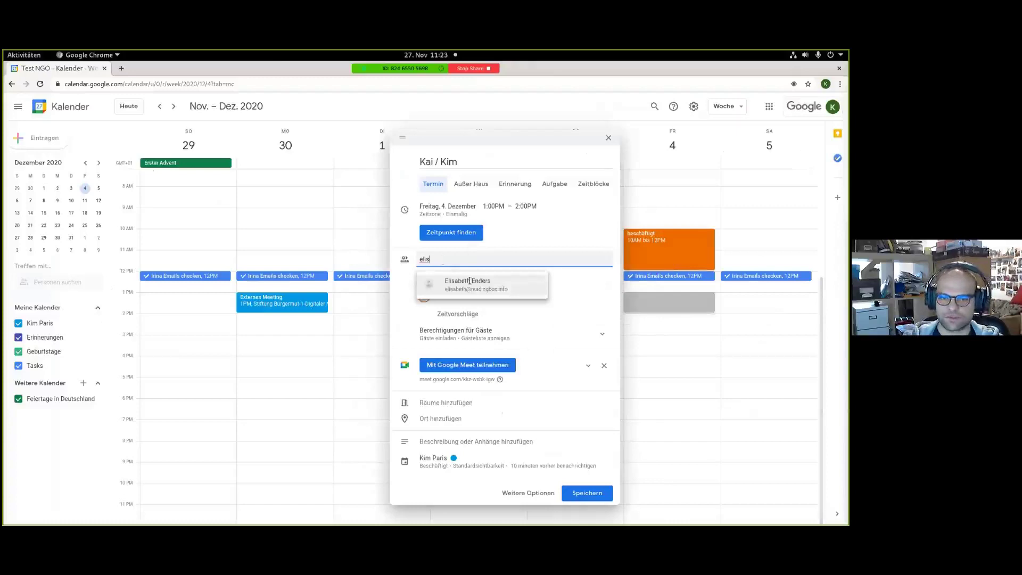
left_click(470, 281)
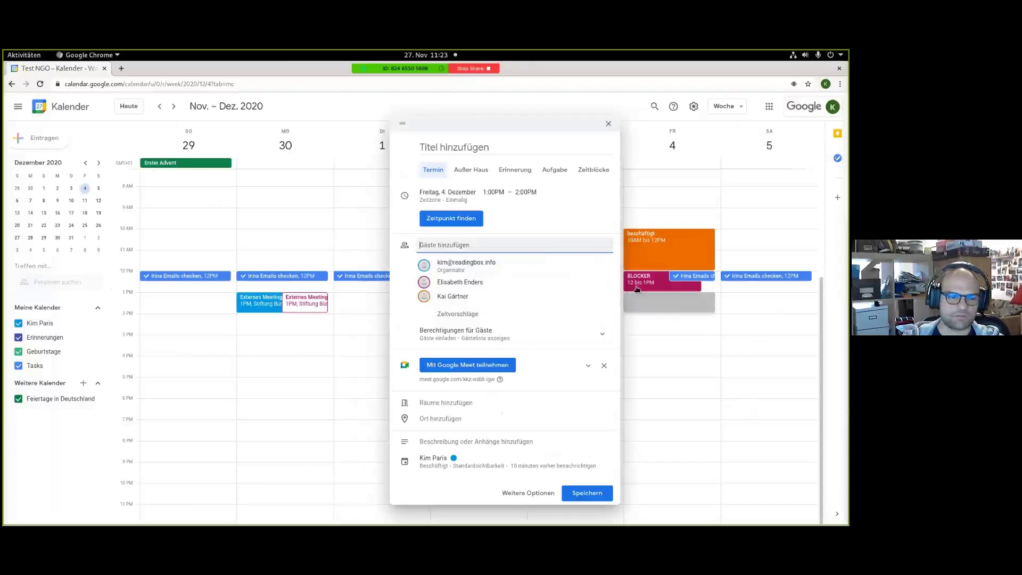
left_click(451, 315)
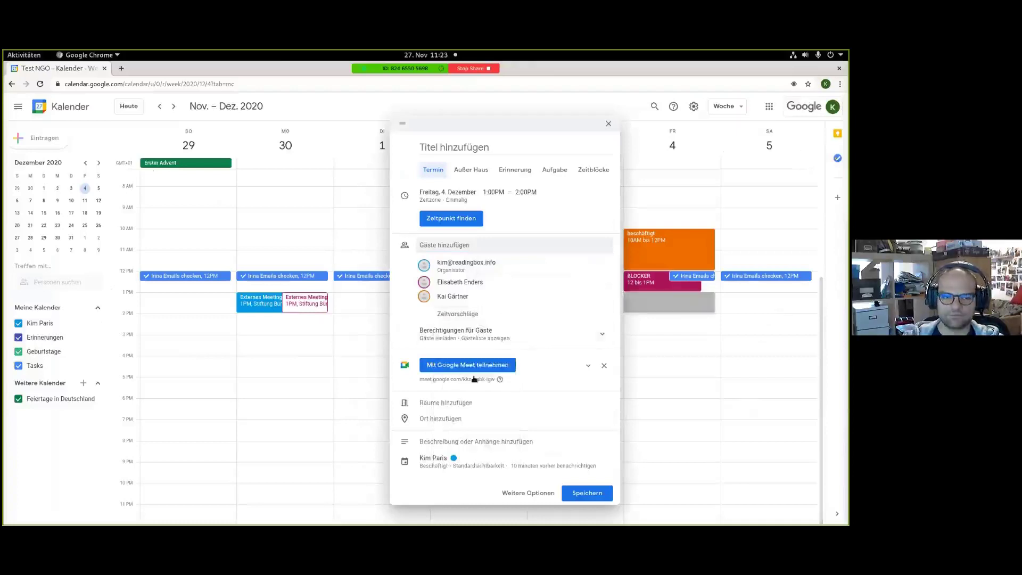
left_click(579, 486)
left_click(509, 326)
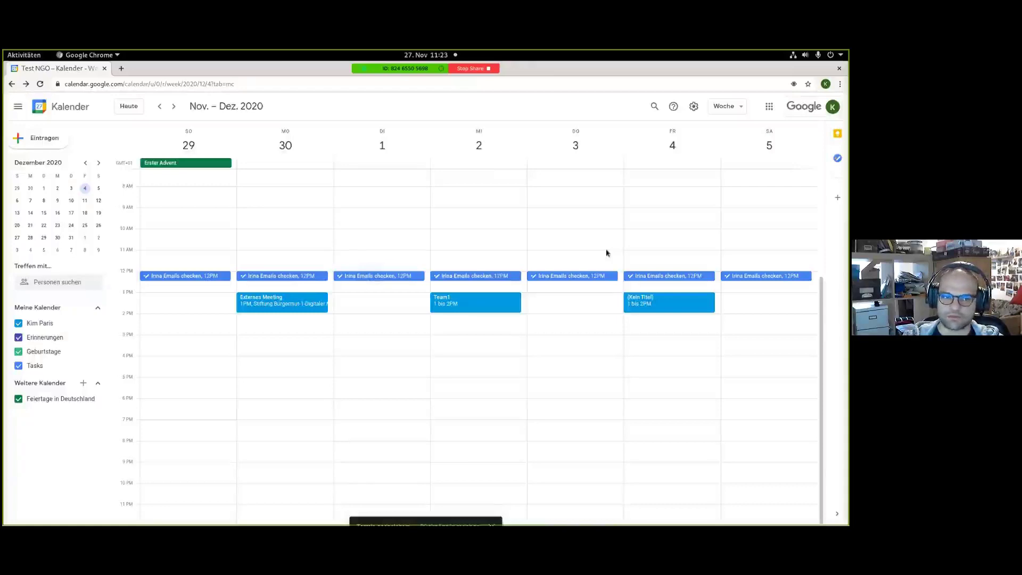
Retitle the untitled Friday 4 December event 'Meeting KG+EE+KP', save, and send guests updates.
left_click(653, 299)
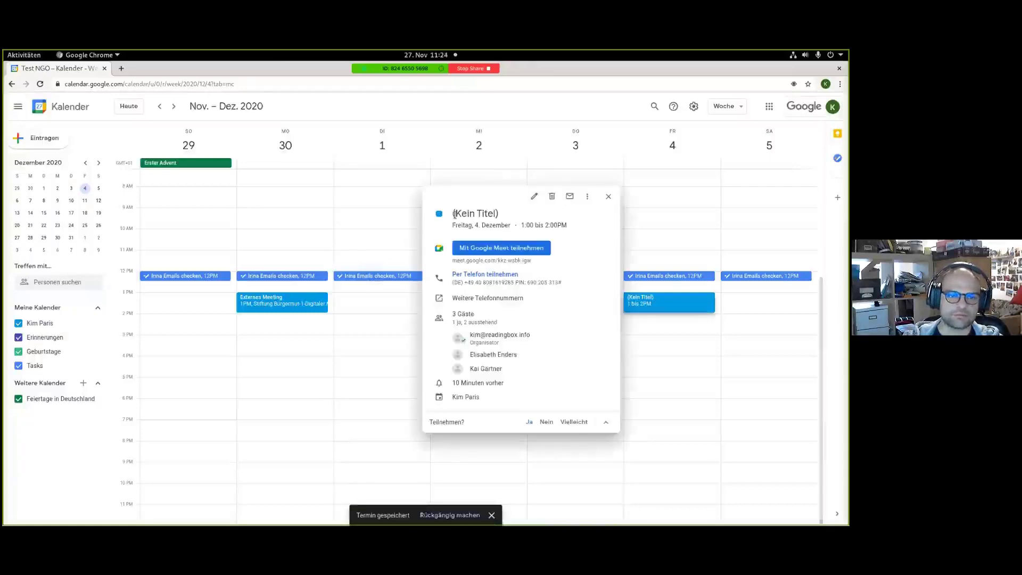
left_click(534, 197)
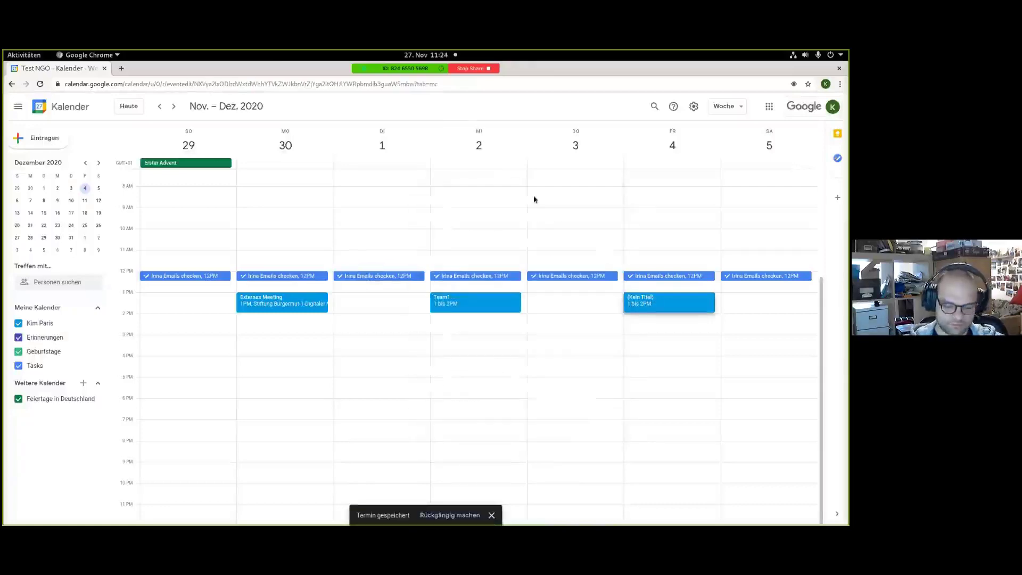
left_click(115, 109)
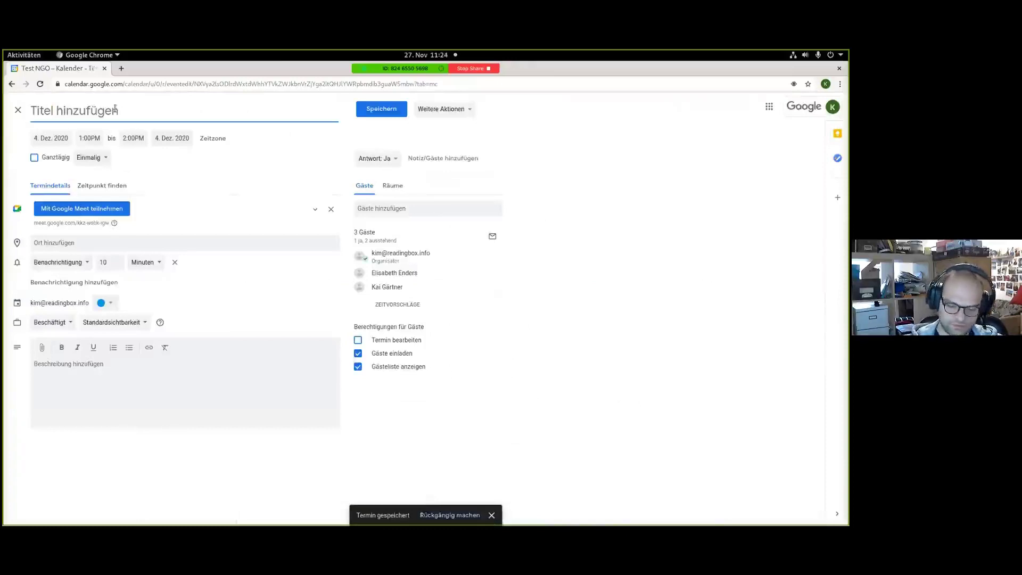
type("Meeting KG+")
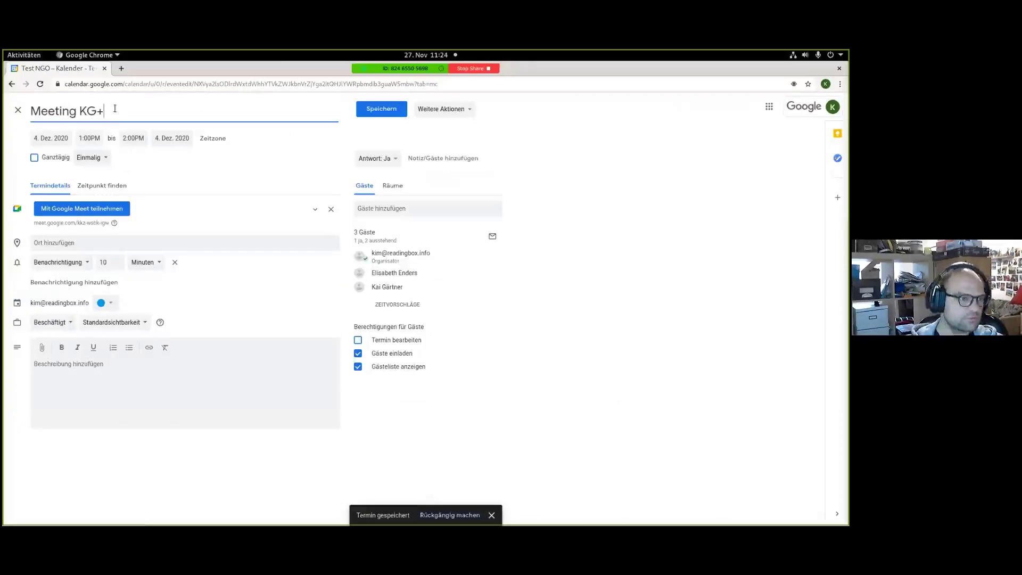
type("EE")
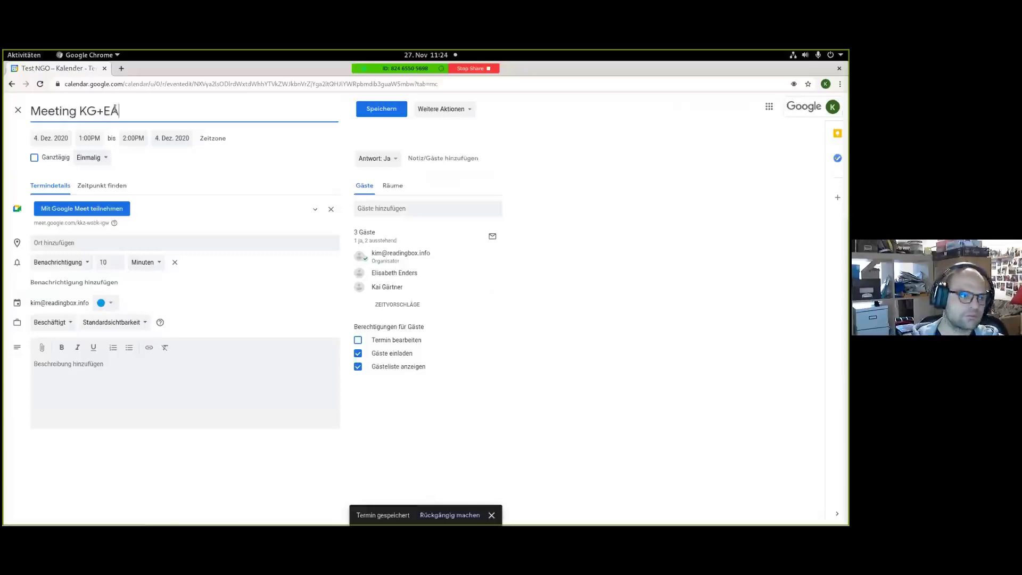
type("+KP")
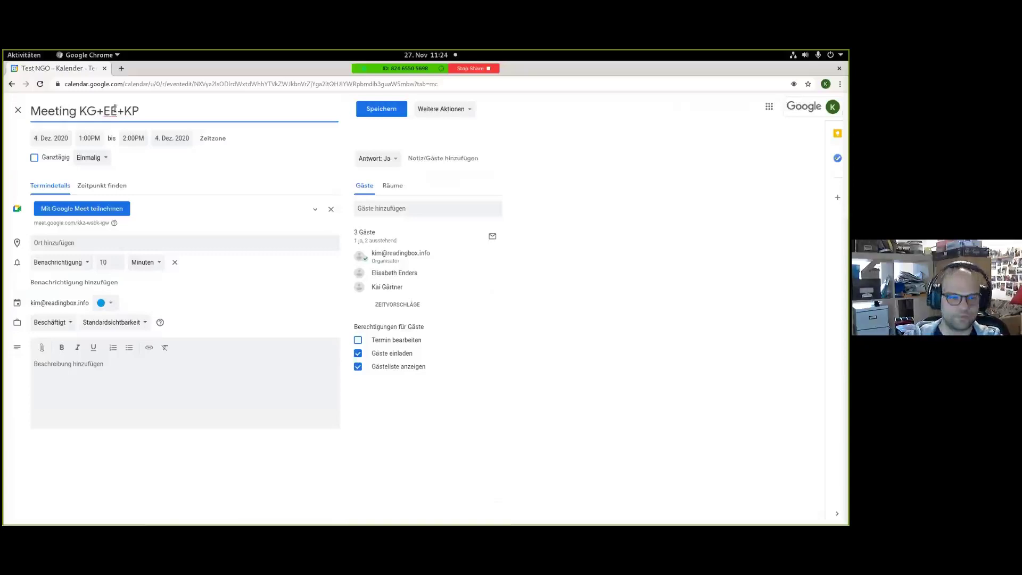
left_click(381, 110)
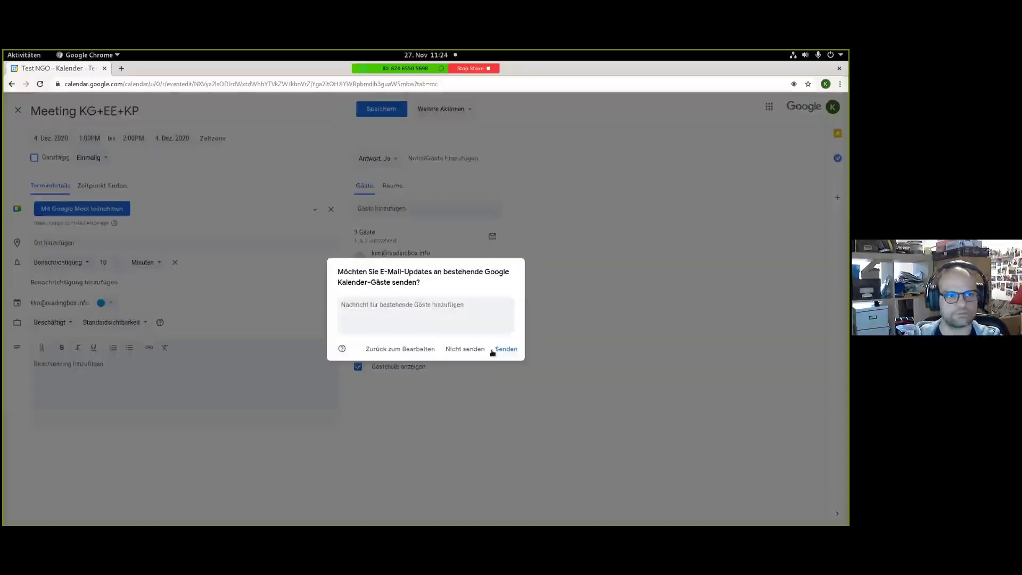
left_click(495, 349)
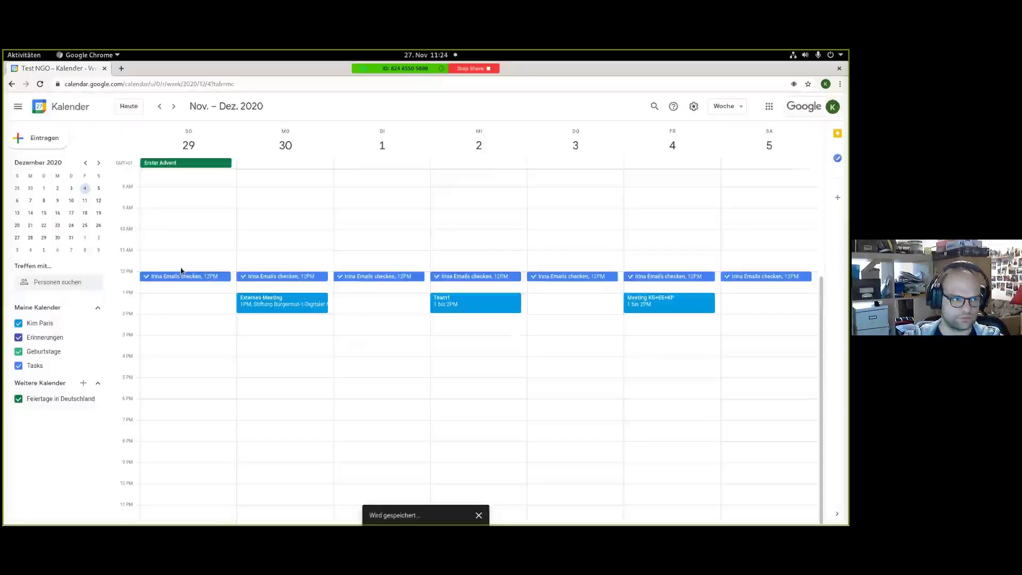
Close Calendar, review the onboarding task doc and signed-in account, then return to Gmail's Scheduled mail.
left_click(105, 68)
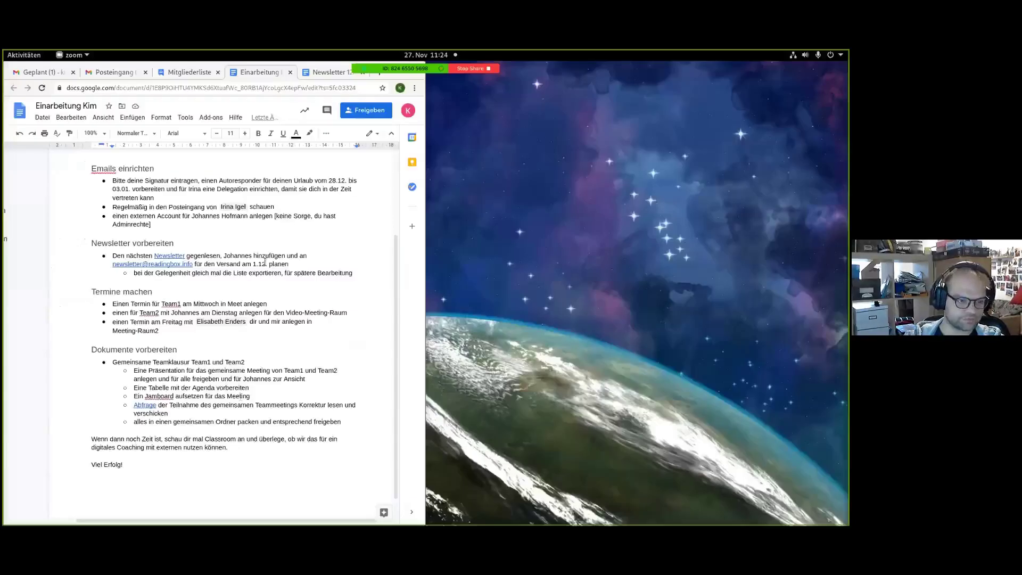
scroll(282, 332, "down", 1)
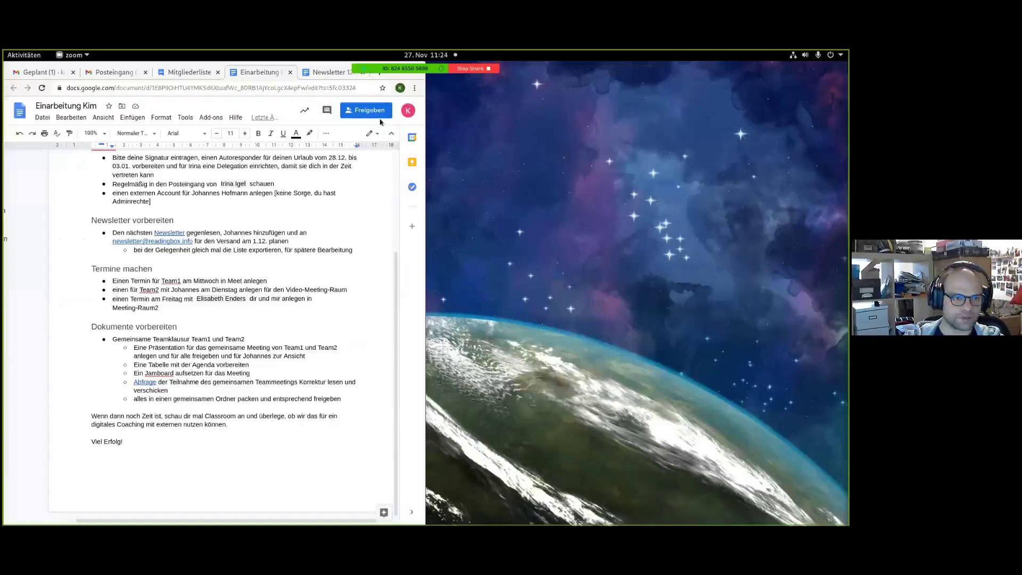
left_click(408, 111)
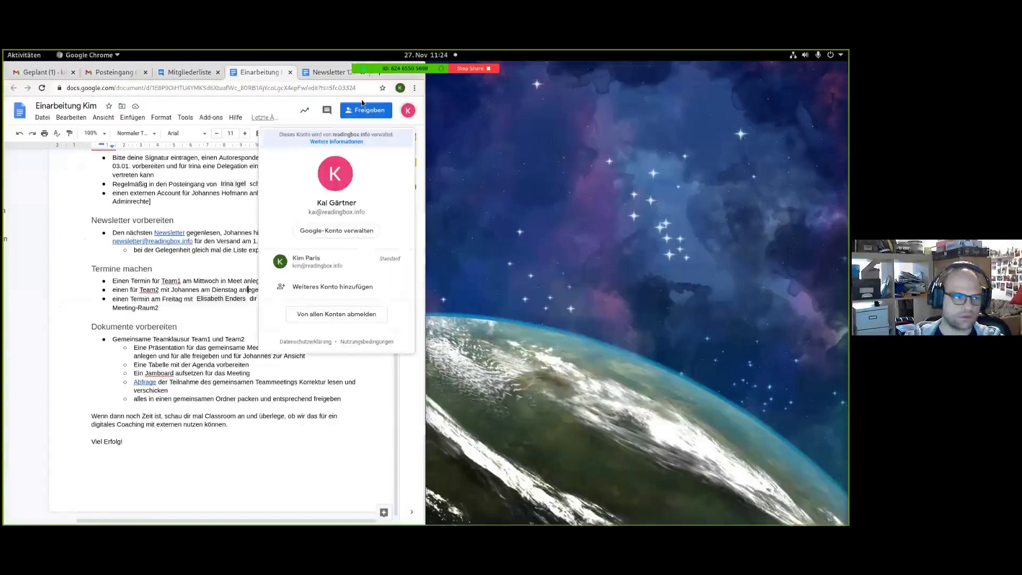
key("super+Up")
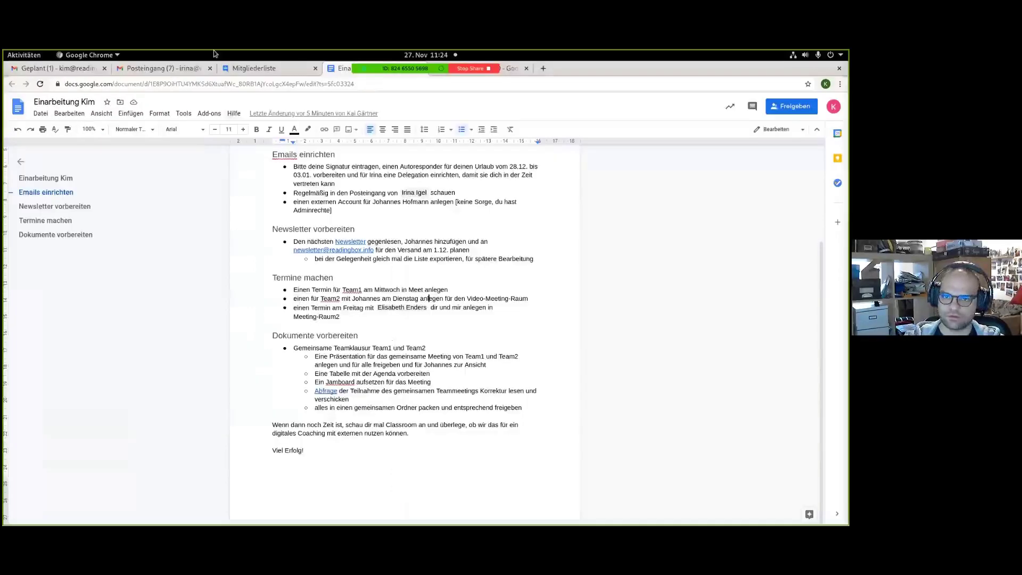
key("ctrl+1")
left_click(770, 107)
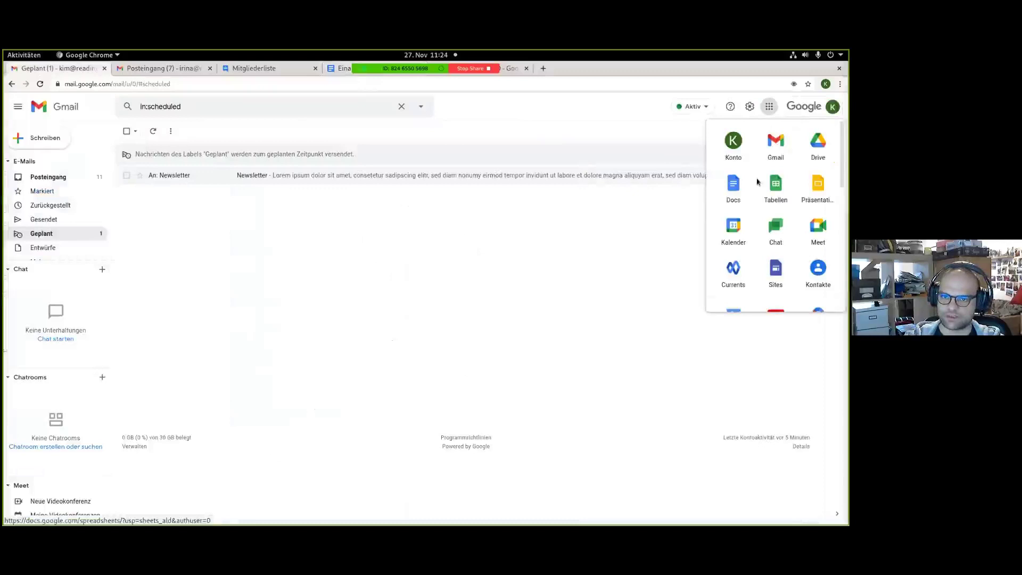
Launch Google Slides and start a new presentation from the Prototyp-Präsentation template.
left_click(816, 190)
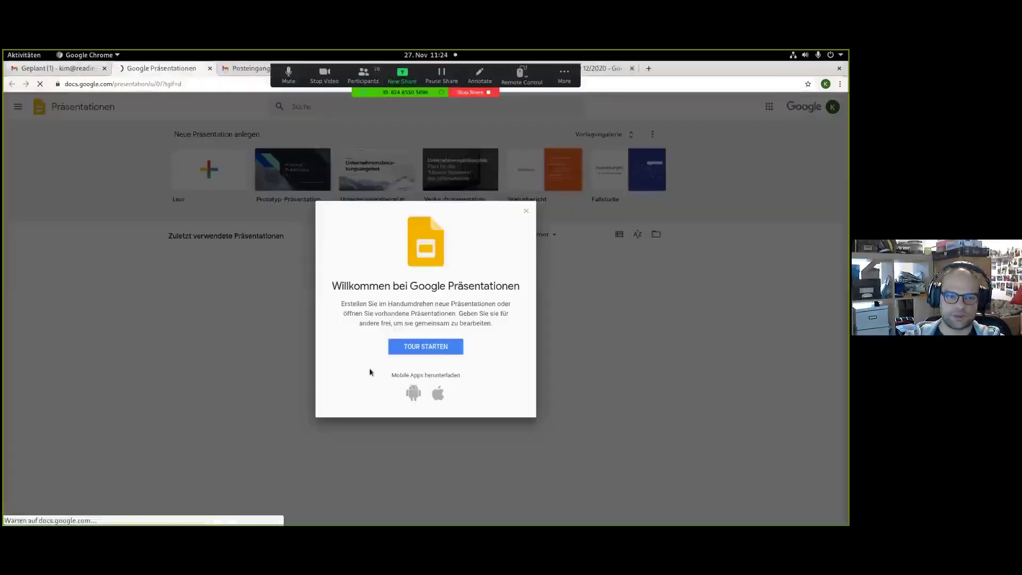
left_click(526, 212)
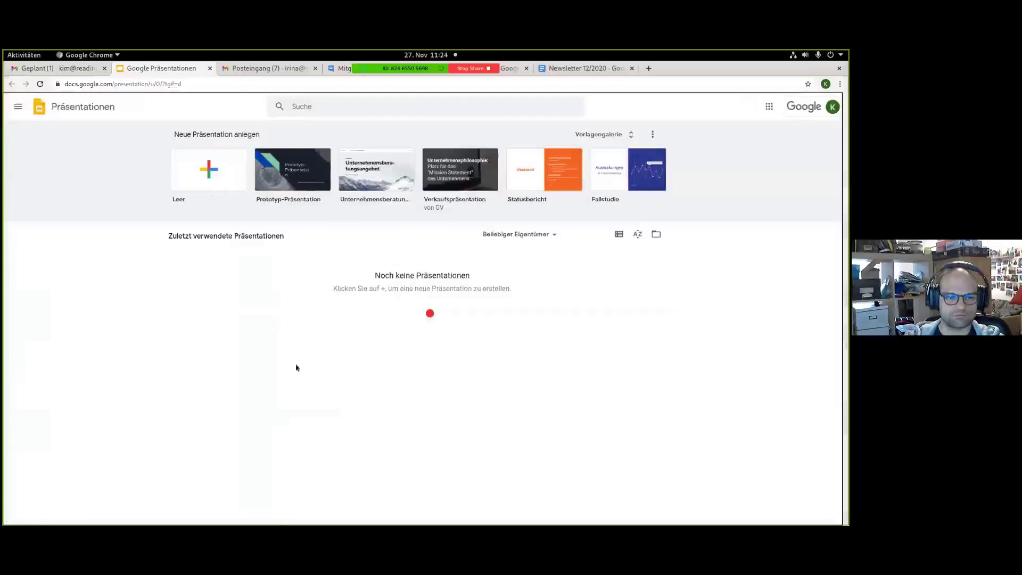
left_click(306, 187)
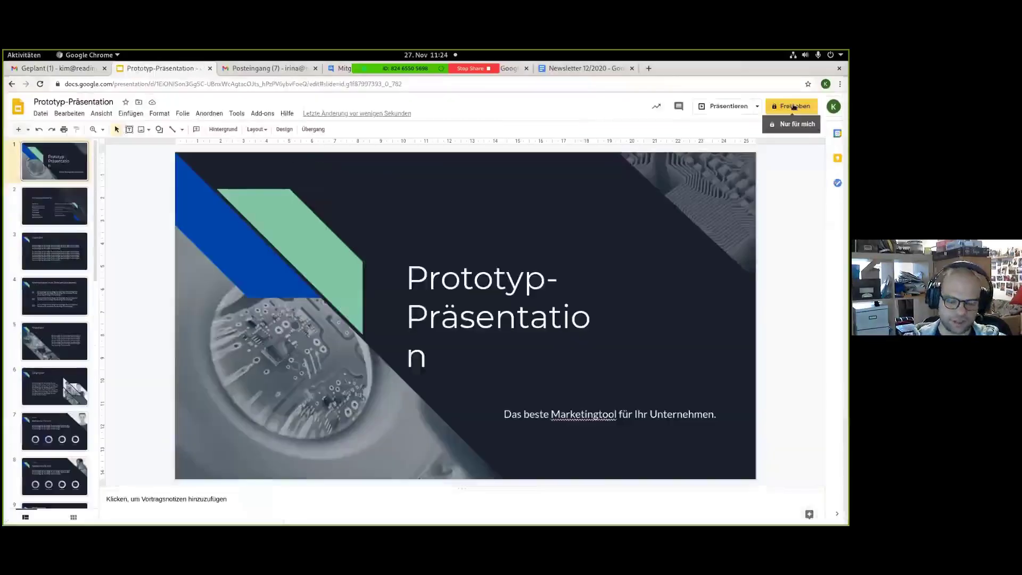
left_click(793, 107)
Add Team 1 and Team 2 as recipients in the presentation's sharing dialog.
left_click(371, 258)
type("team 1")
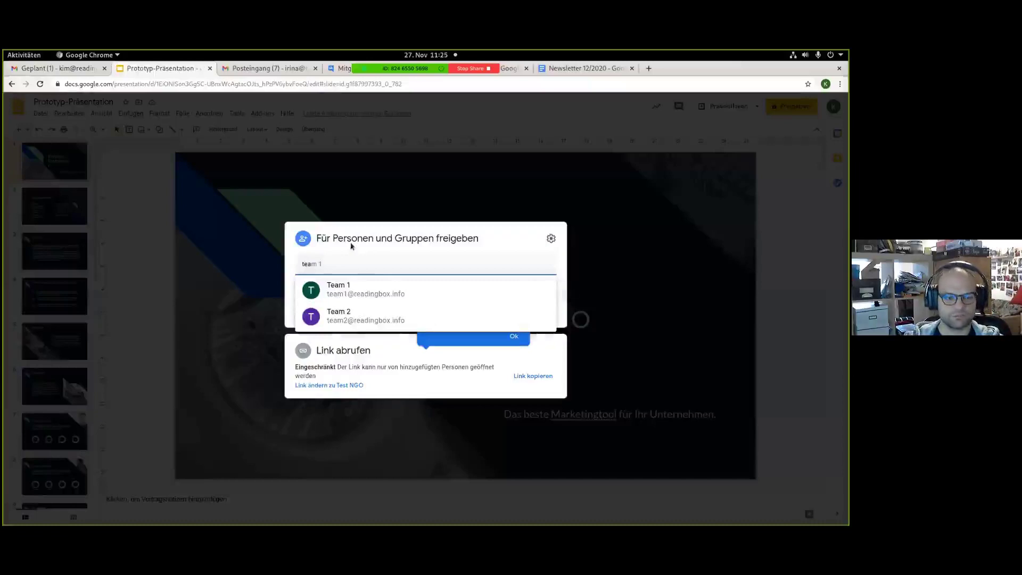
left_click(392, 296)
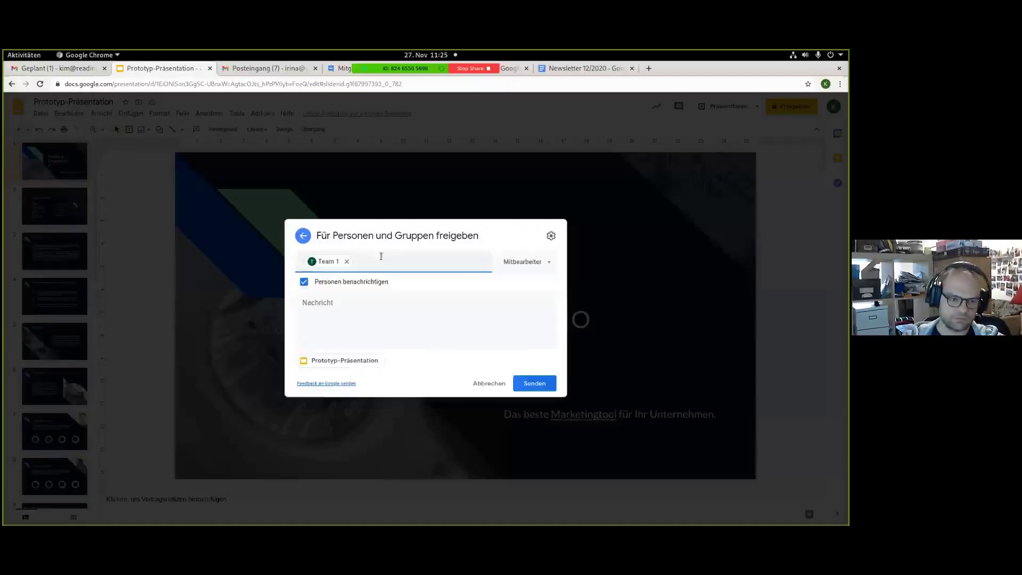
type("team 2")
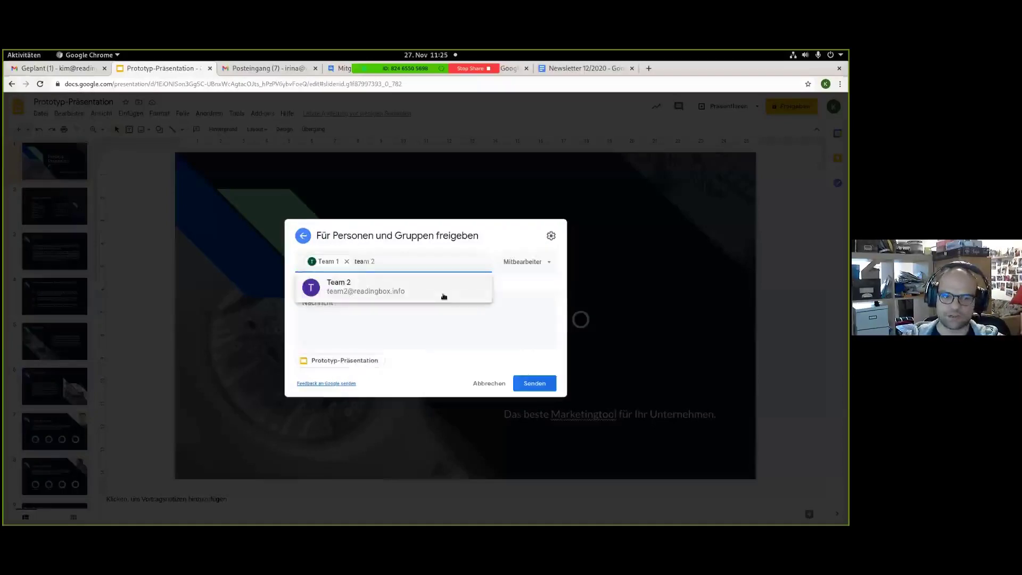
left_click(444, 296)
left_click(538, 264)
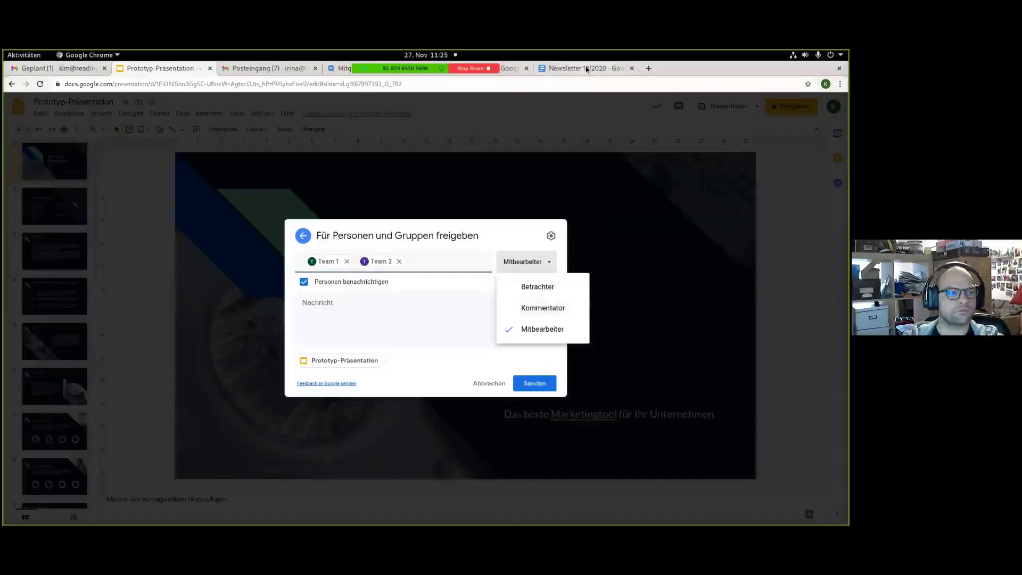
left_click(59, 71)
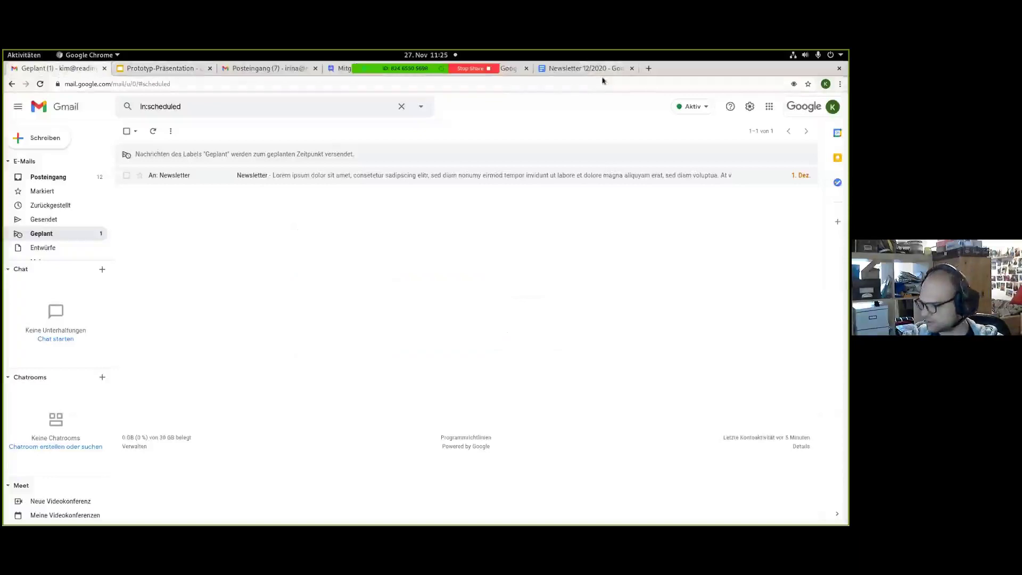
key("ctrl+Tab")
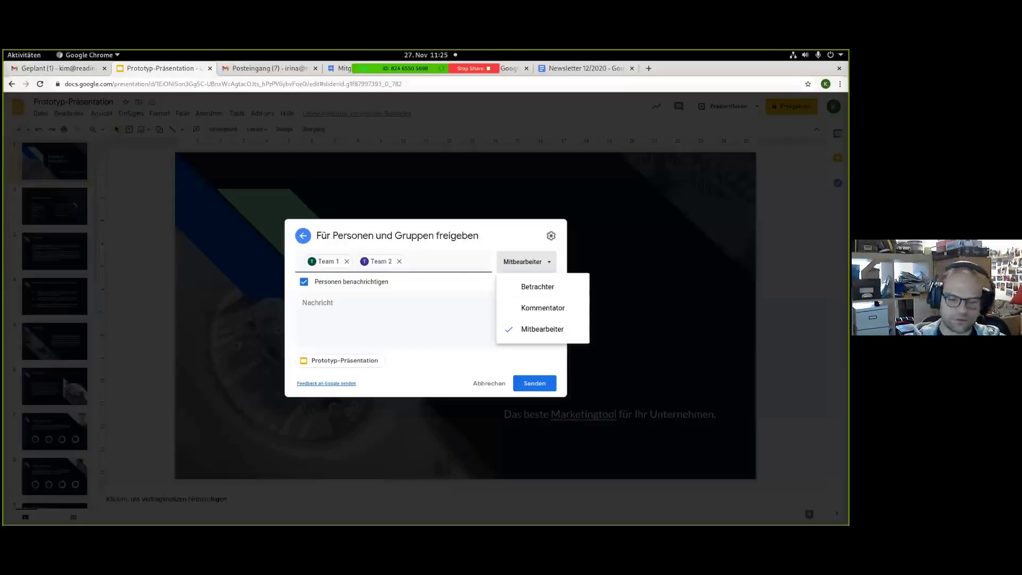
Add the external colleague, send the invitations, then change the colleague's access to Kommentator.
left_click(443, 261)
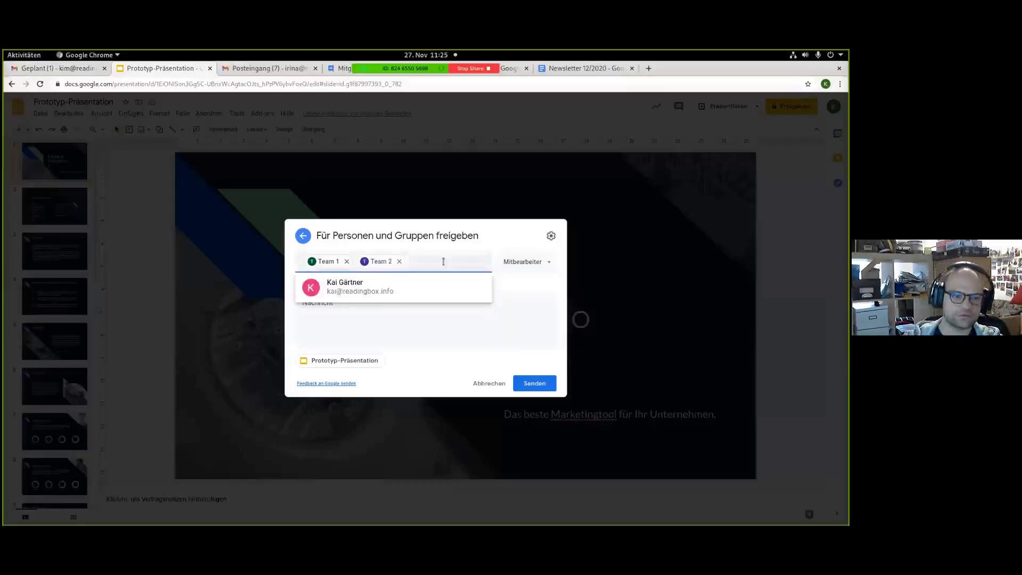
type("jo")
key("Return")
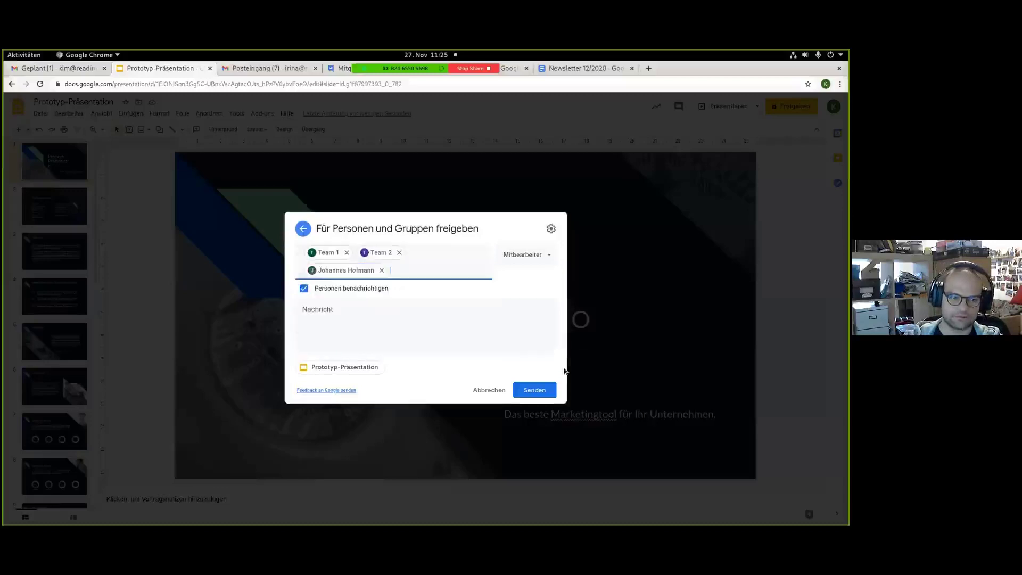
left_click(546, 394)
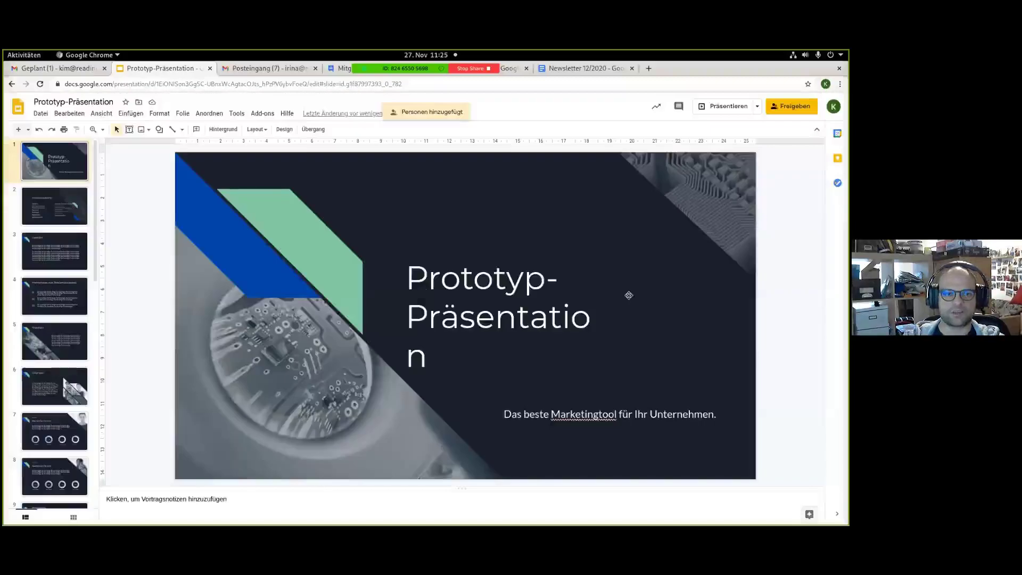
left_click(797, 110)
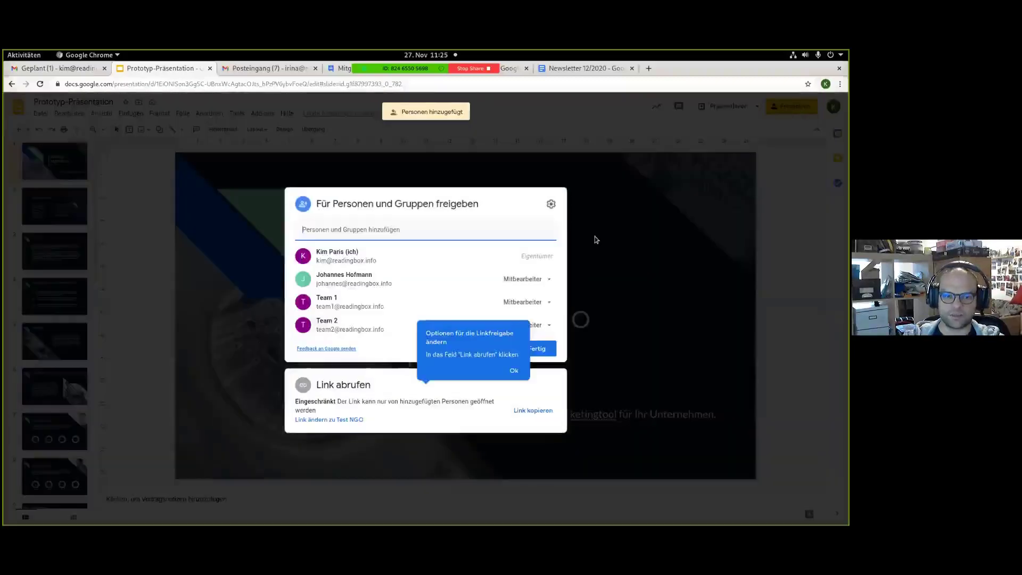
left_click(548, 279)
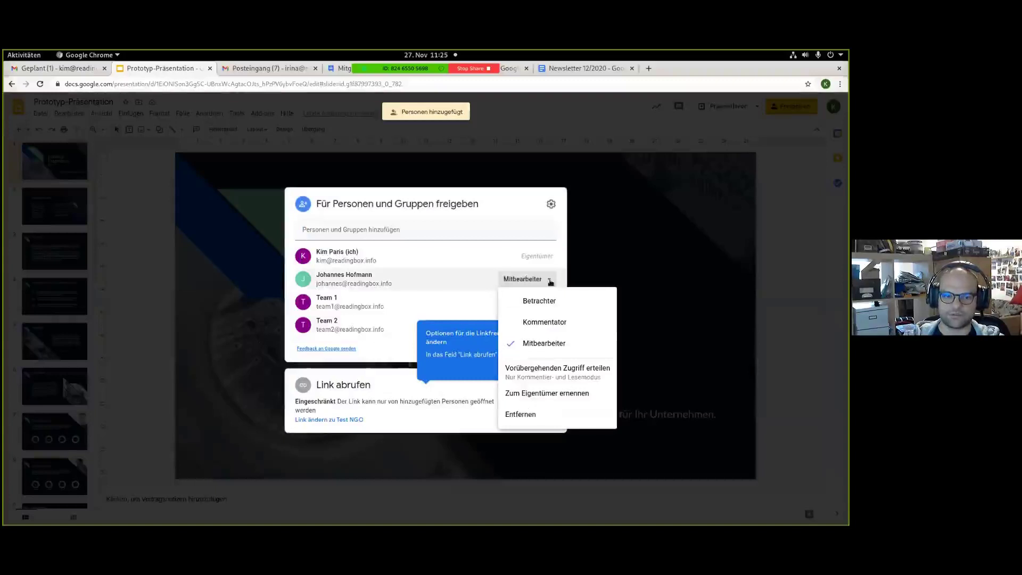
left_click(553, 324)
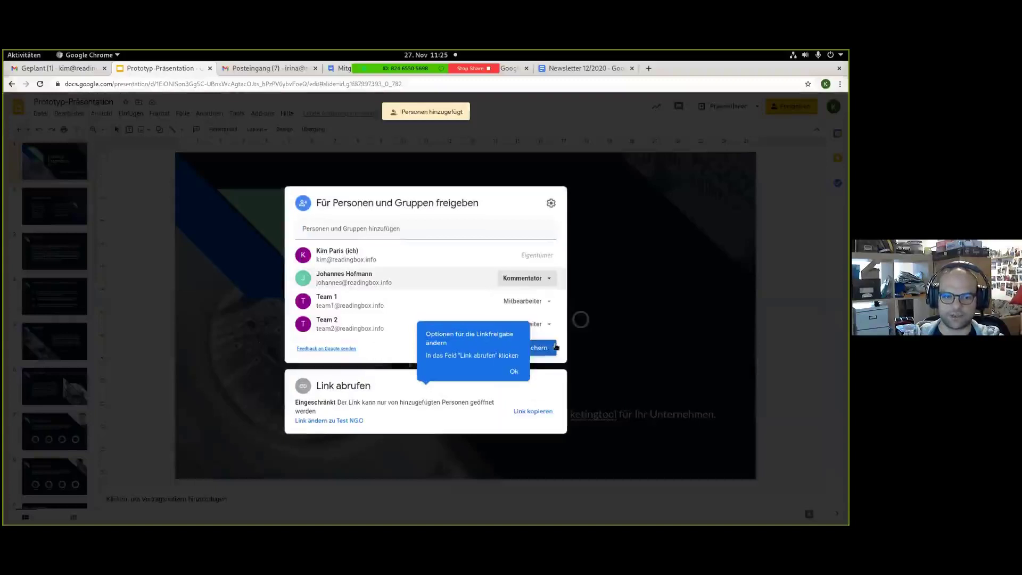
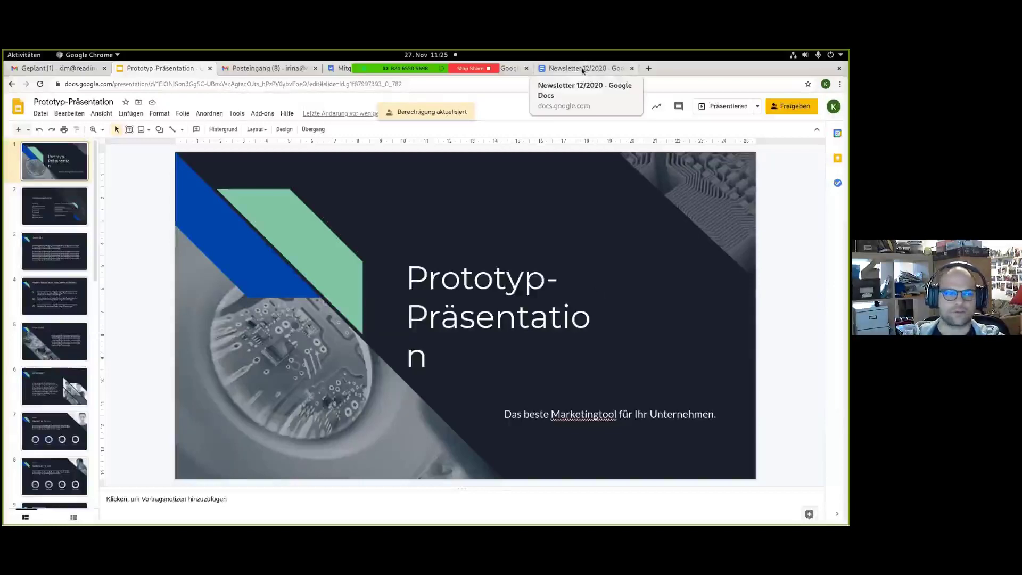
Switch from the Prototyp-Präsentation deck to the Newsletter 12/2020 document in Google Docs.
left_click(583, 70)
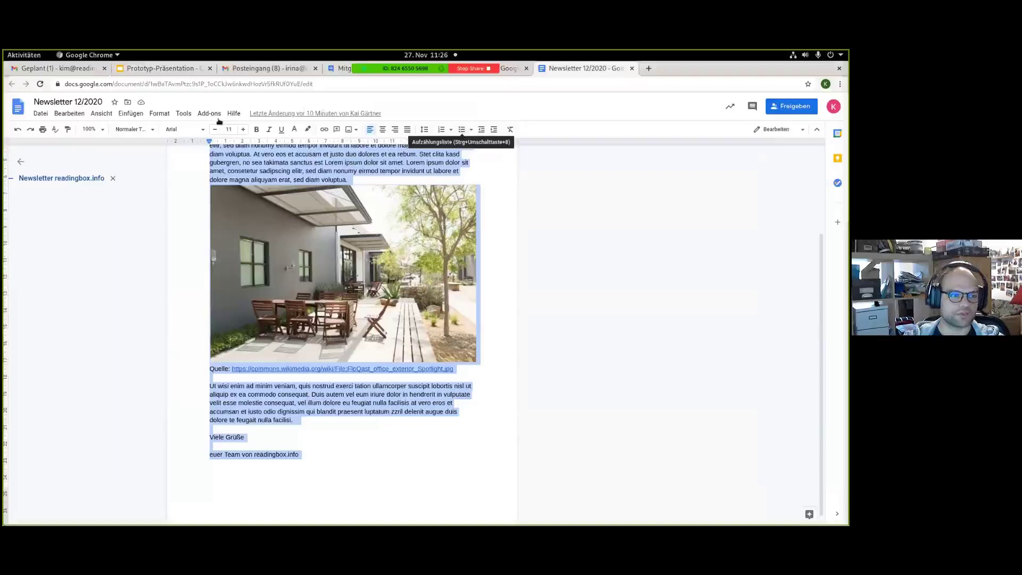
Open and close the paragraph style list, then return to the Prototyp-Präsentation title slide.
left_click(129, 129)
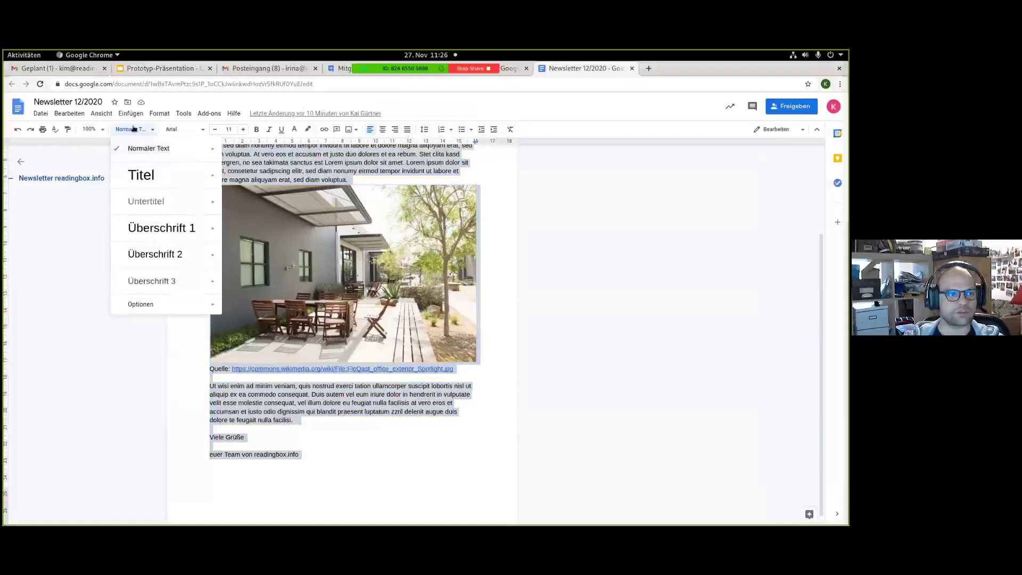
left_click(134, 129)
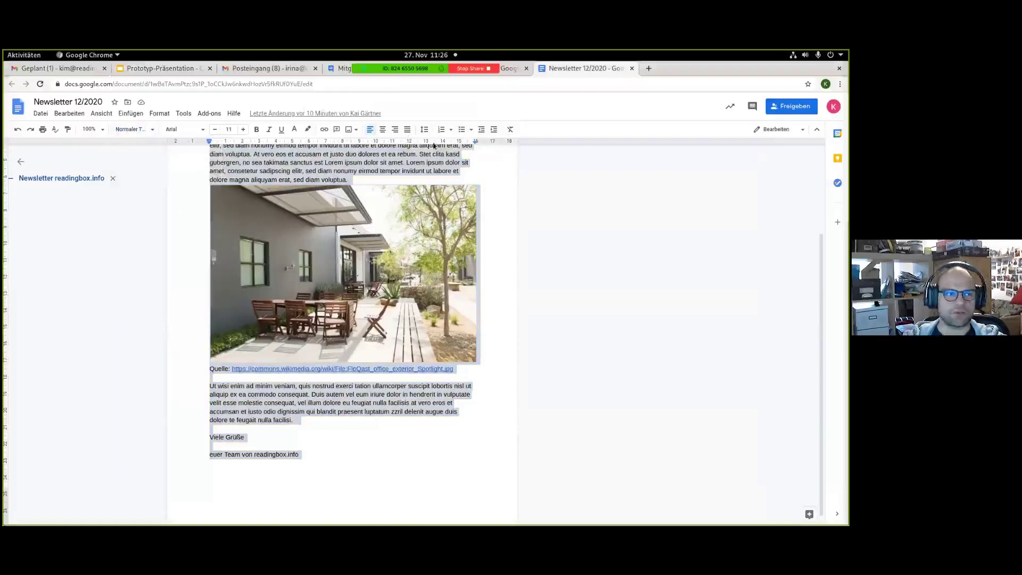
left_click(160, 68)
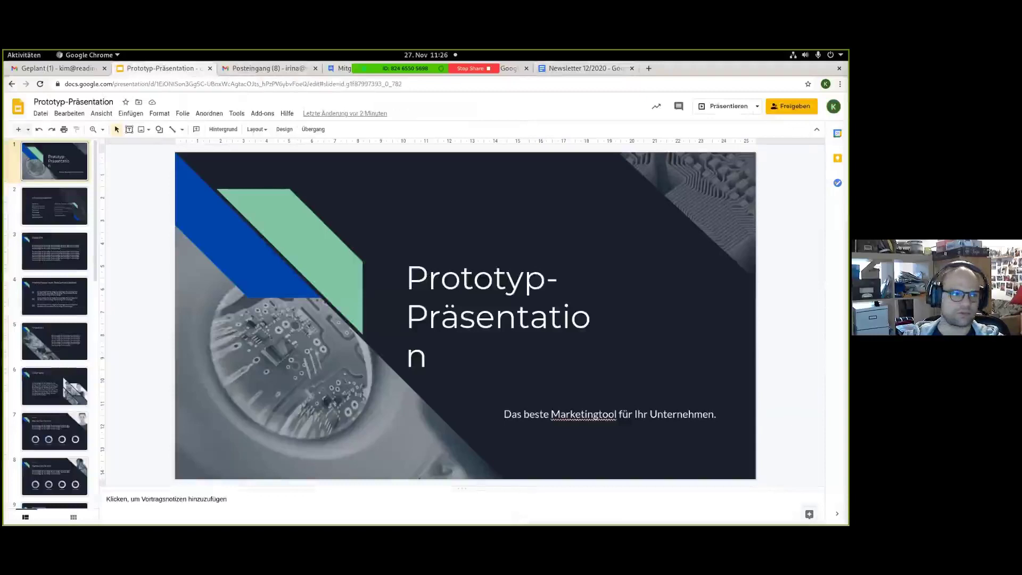
Go to the Gmail inbox and review the Einarbeitung Kim task document.
left_click(84, 70)
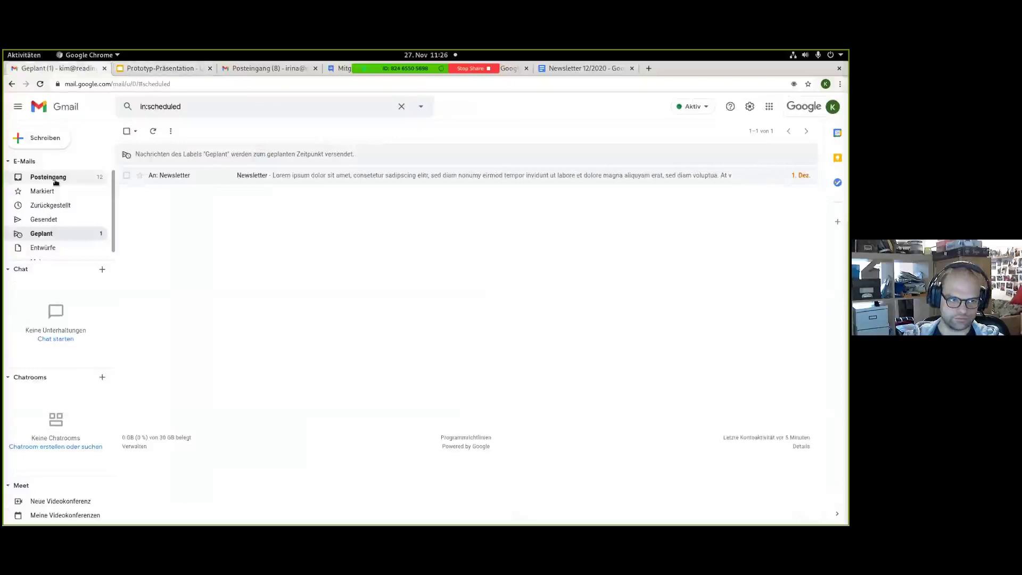
left_click(48, 177)
left_click(277, 282)
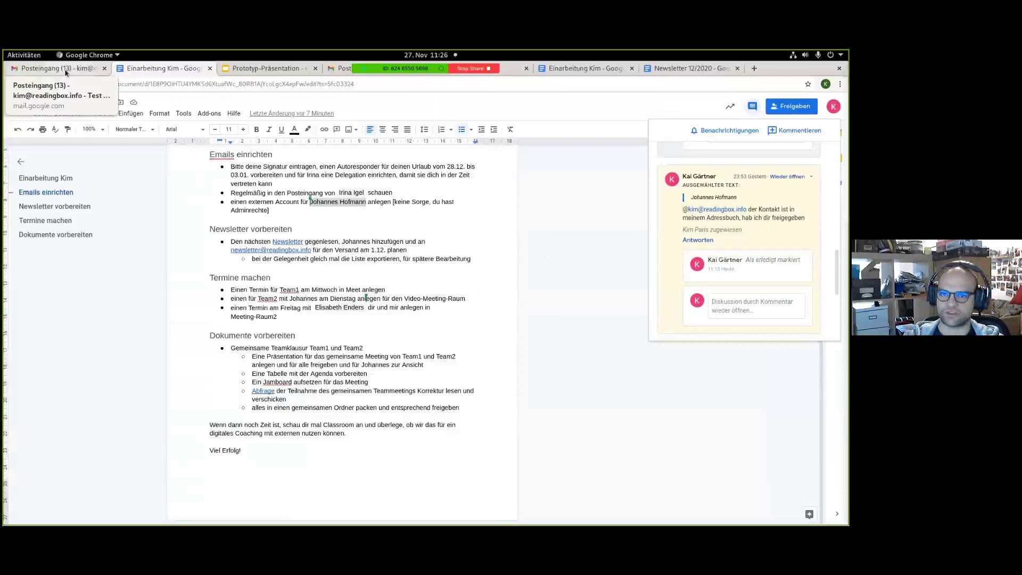
Launch Google Sheets in a new tab from Gmail's Google apps launcher.
left_click(66, 68)
left_click(770, 106)
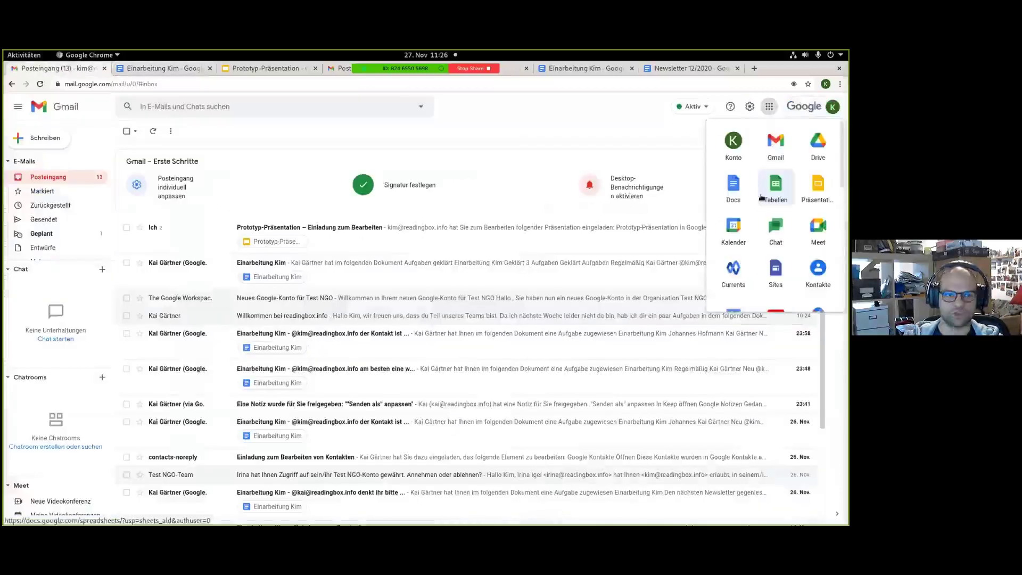
left_click(762, 198)
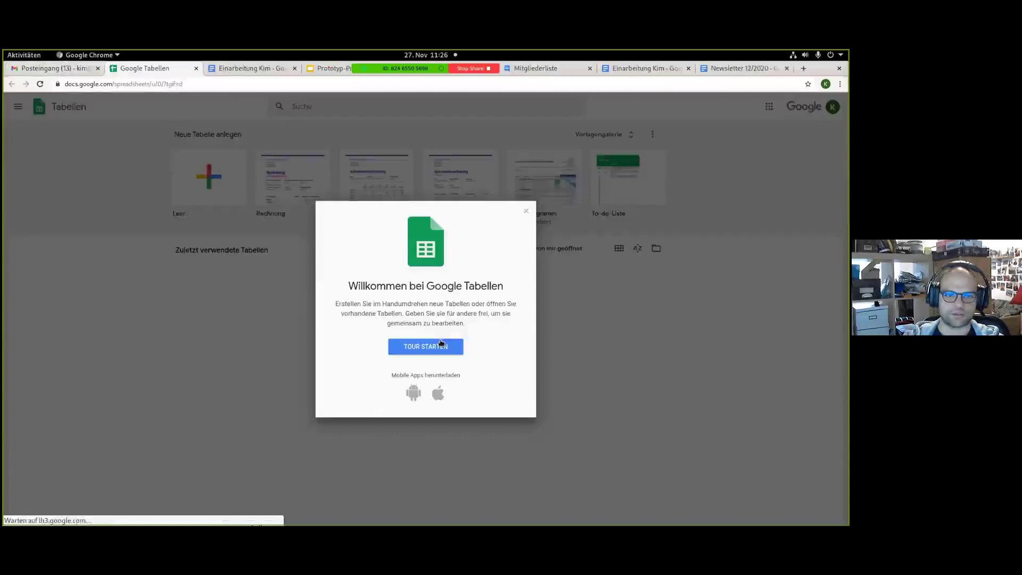
Start a blank spreadsheet and enter the heading 'Agenda' in cell A1.
left_click(441, 345)
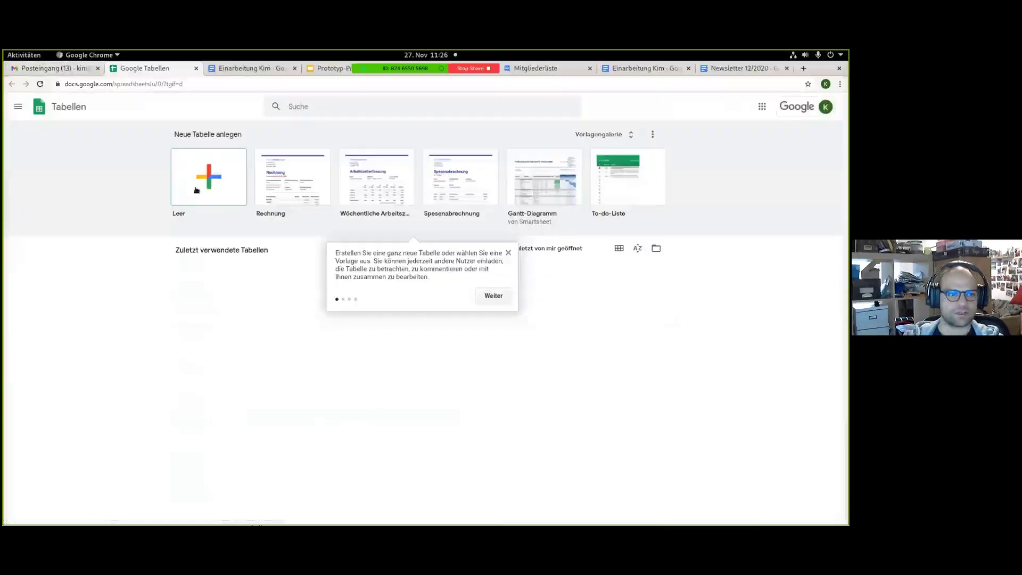
left_click(229, 183)
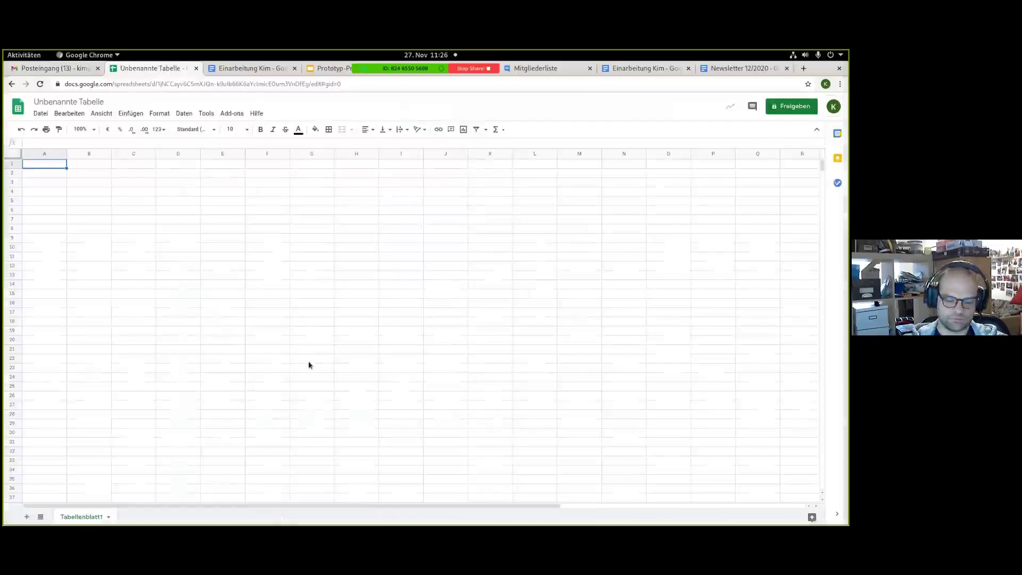
type("Agenda")
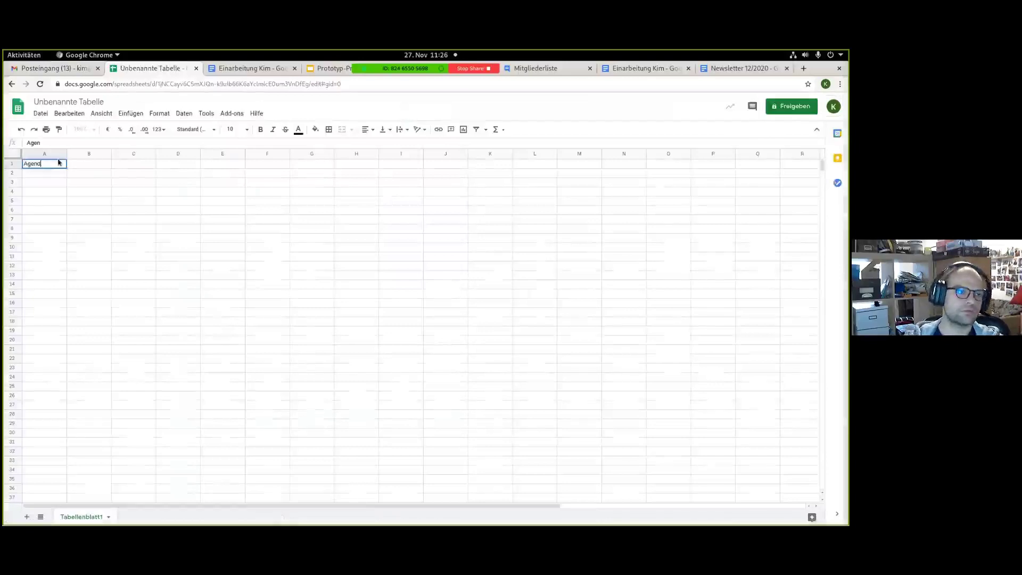
key("Return")
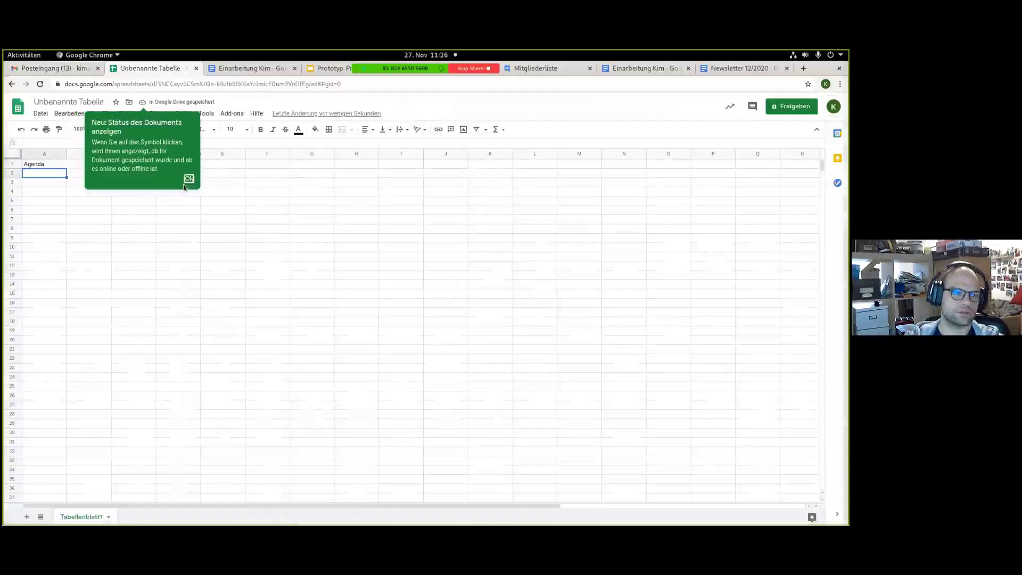
Rename the untitled spreadsheet to 'Agenda'.
left_click(191, 182)
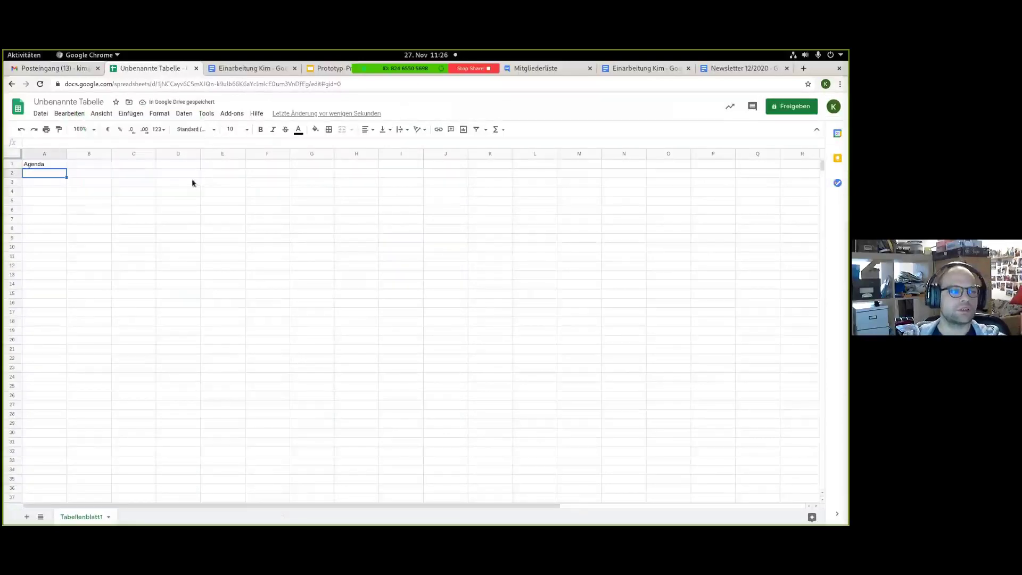
left_click(79, 101)
type("Agenda")
key("Return")
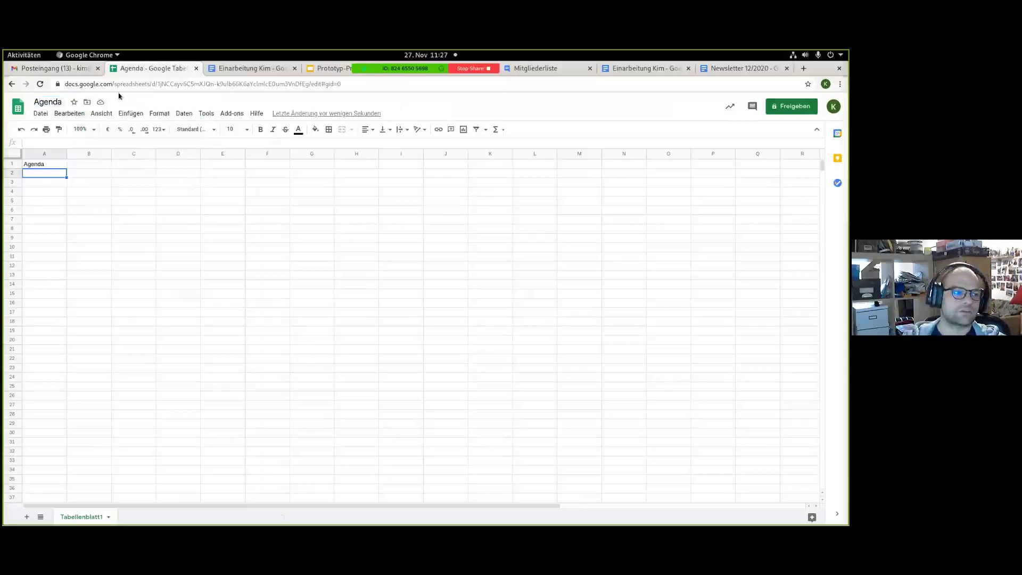
Move the Agenda spreadsheet into a newly created Teamklausur folder.
left_click(87, 101)
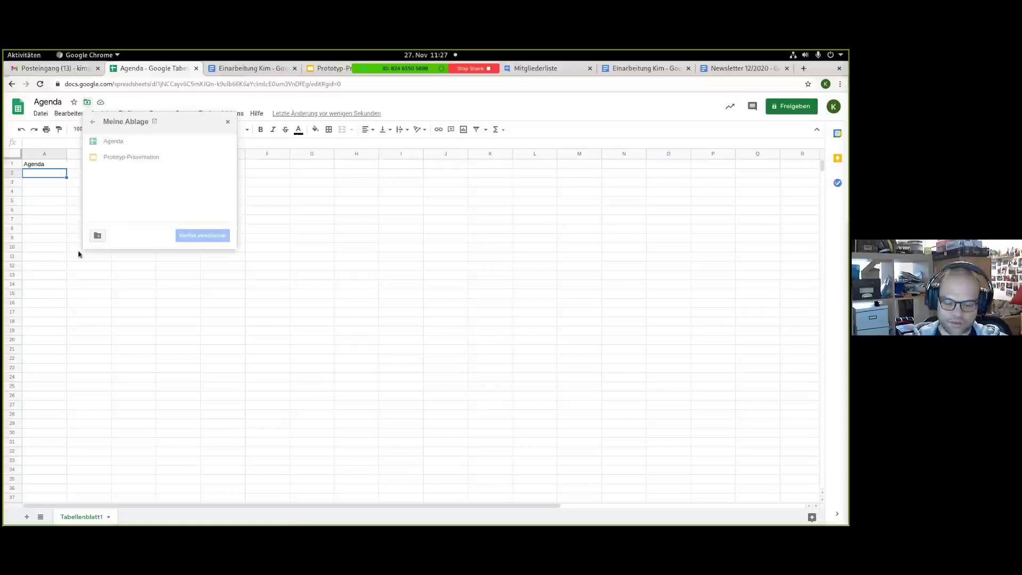
left_click(98, 235)
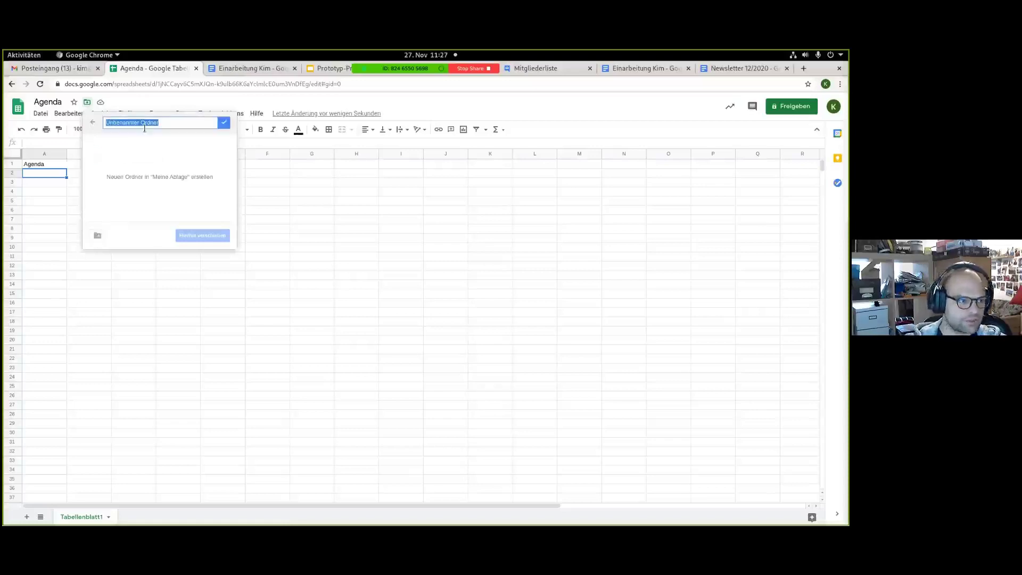
type("Teamklausur")
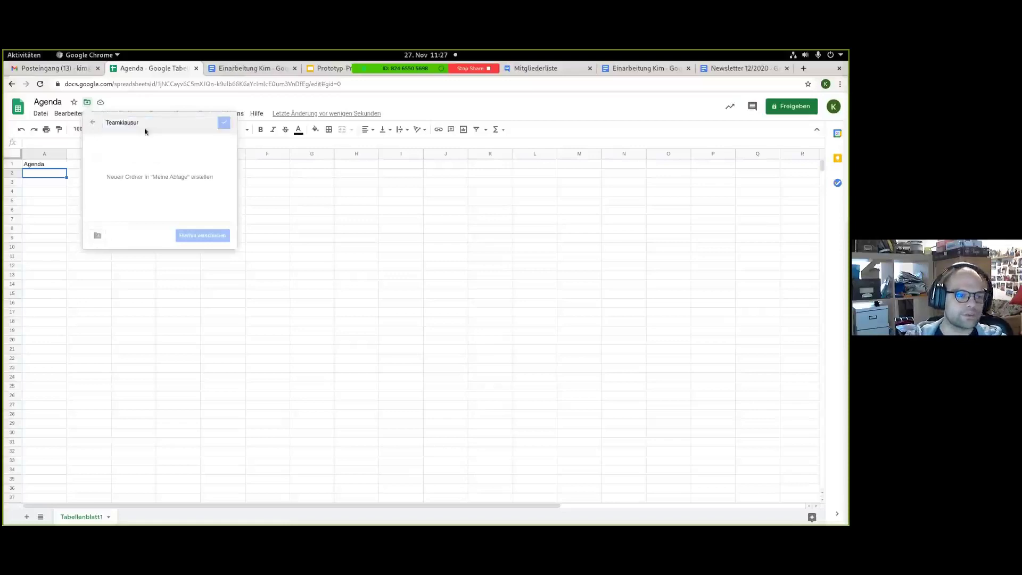
left_click(189, 235)
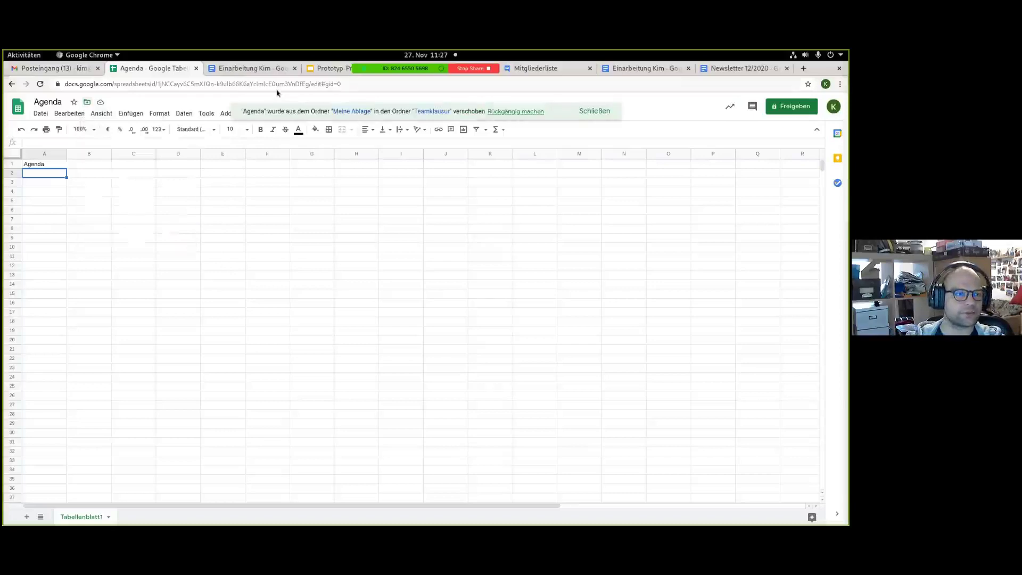
Move the Prototyp-Präsentation deck into Teamklausur, then return to the Gmail inbox.
left_click(321, 67)
left_click(138, 102)
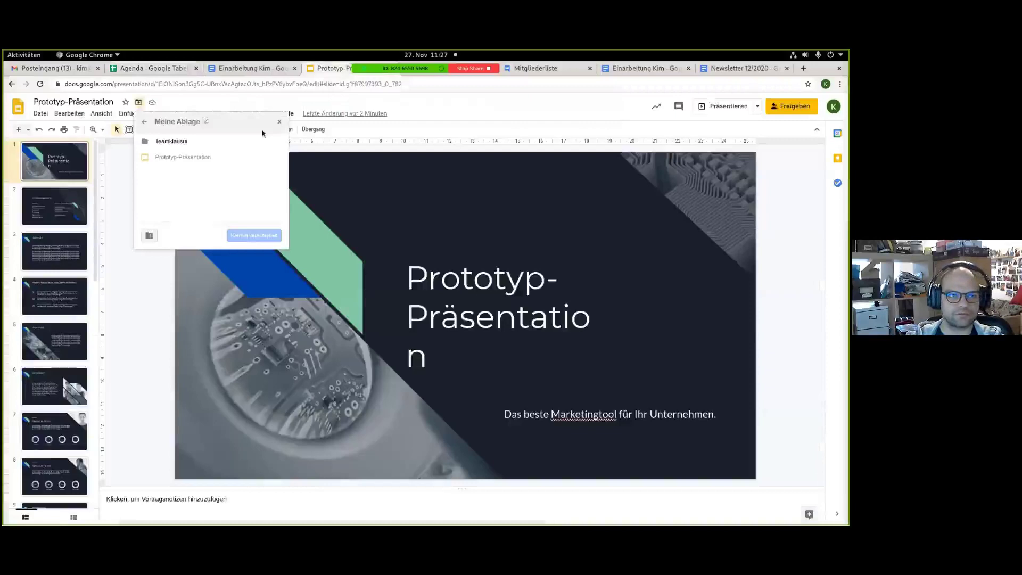
left_click(262, 141)
left_click(263, 236)
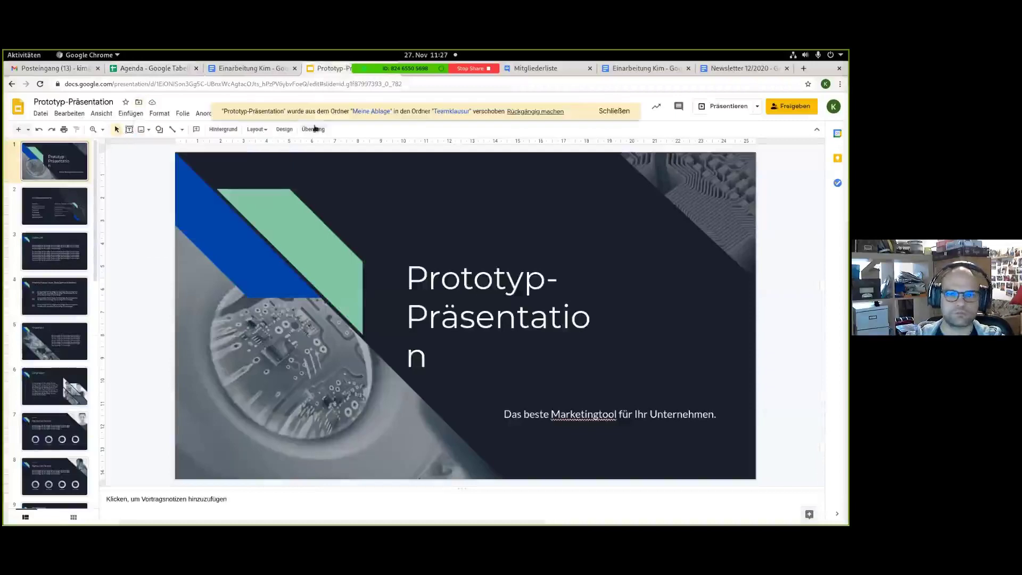
left_click(68, 73)
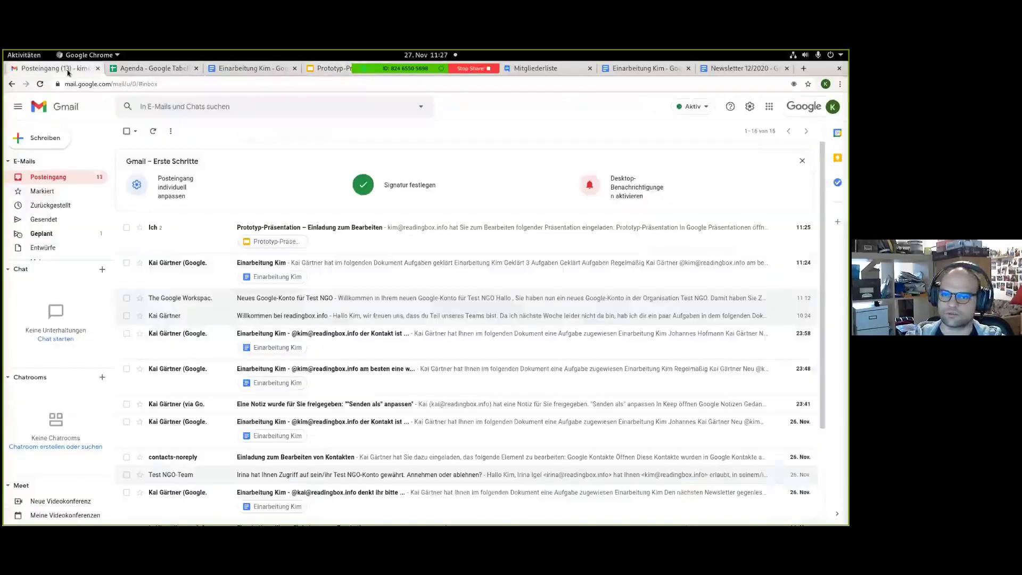
Open Google Drive and enter the Teamklausur folder.
left_click(771, 107)
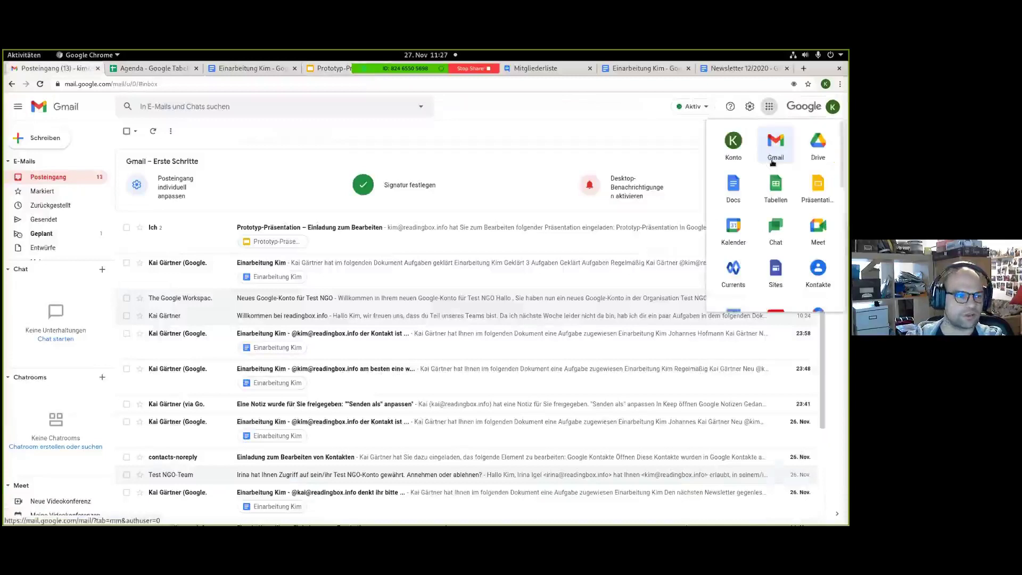
left_click(818, 144)
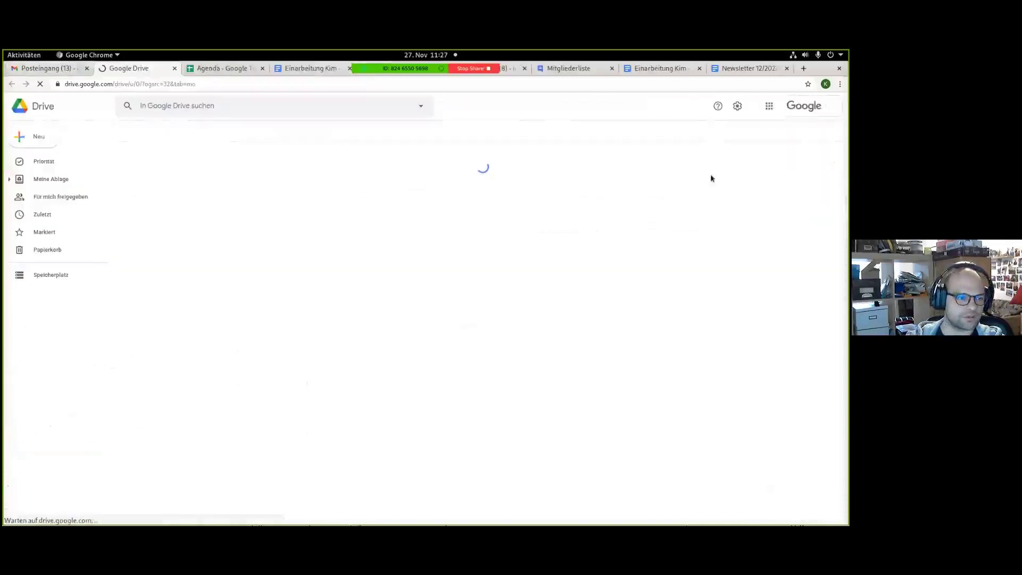
left_click(171, 324)
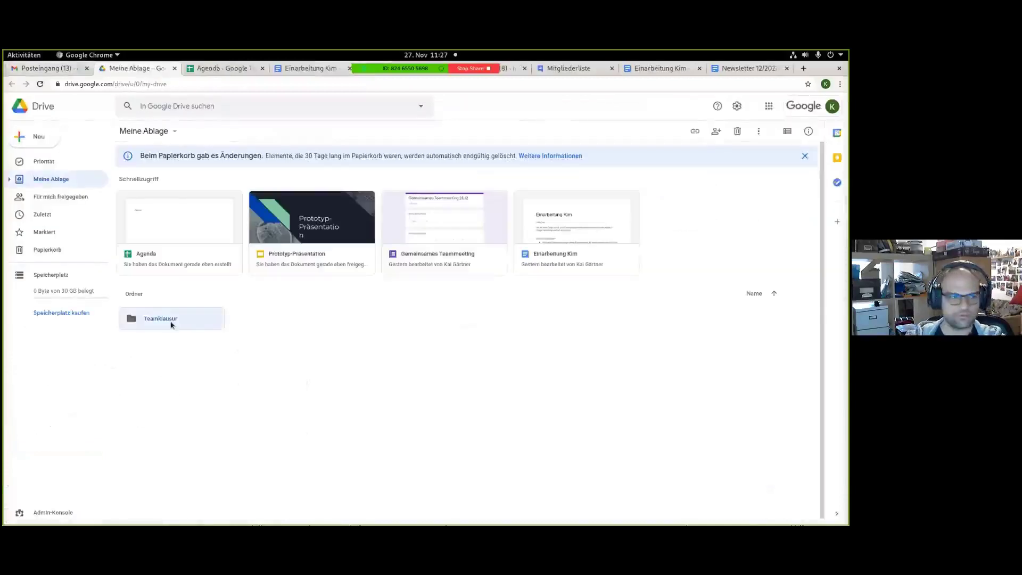
double_click(170, 322)
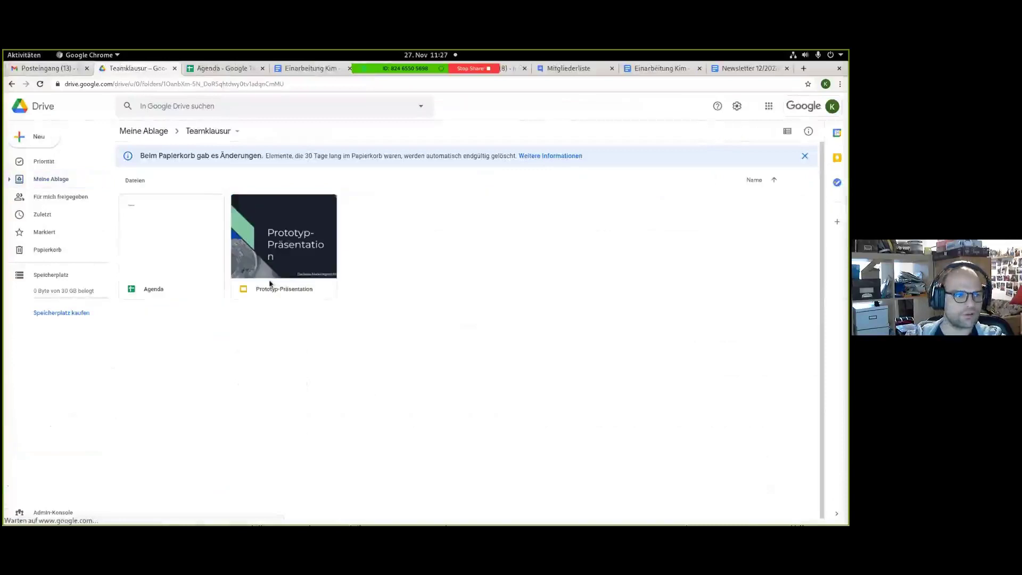
Share Teamklausur with Team 1 and Team 2 as editors and close the Agenda tab.
left_click(234, 132)
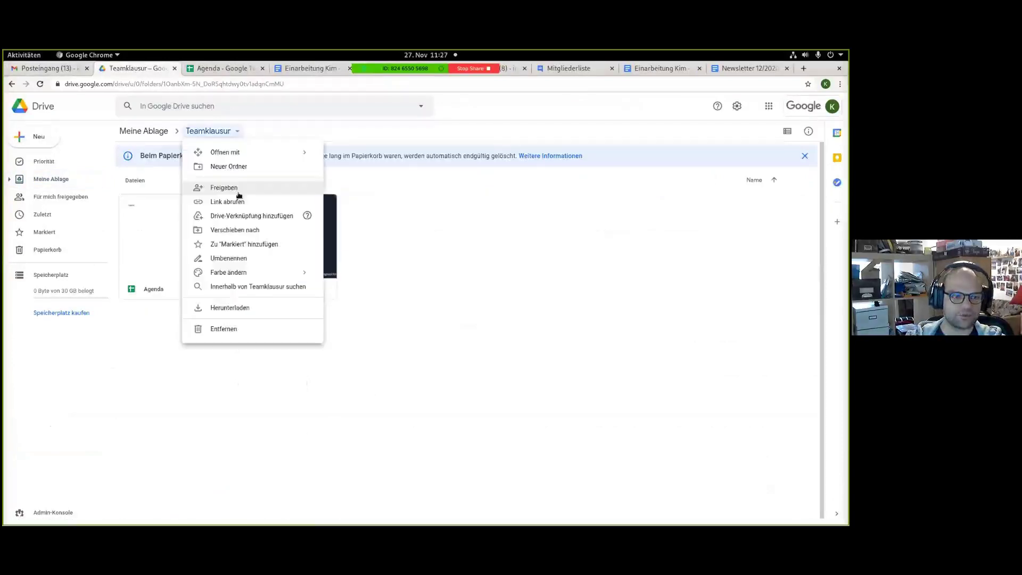
left_click(238, 189)
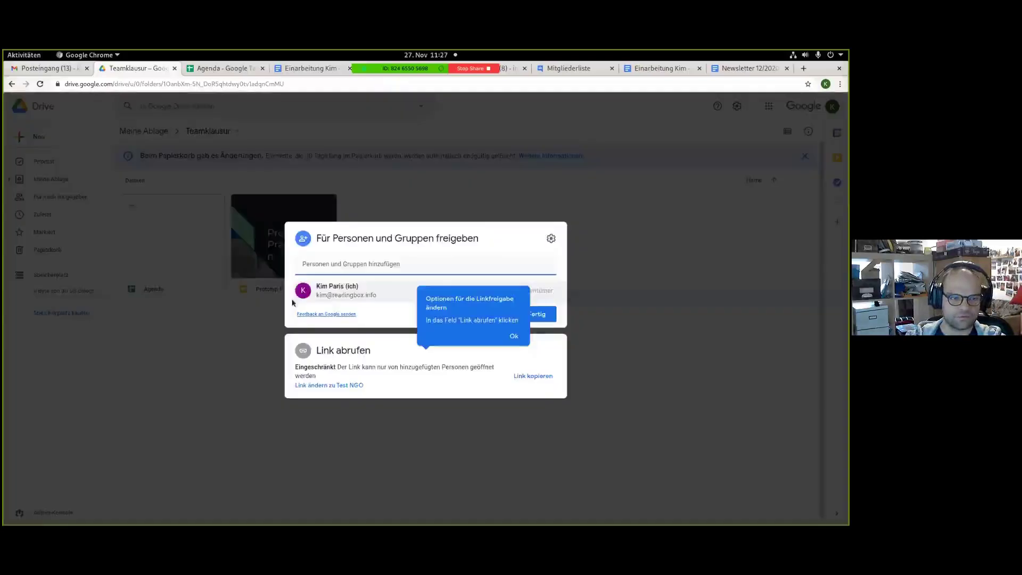
type("t")
key("Return")
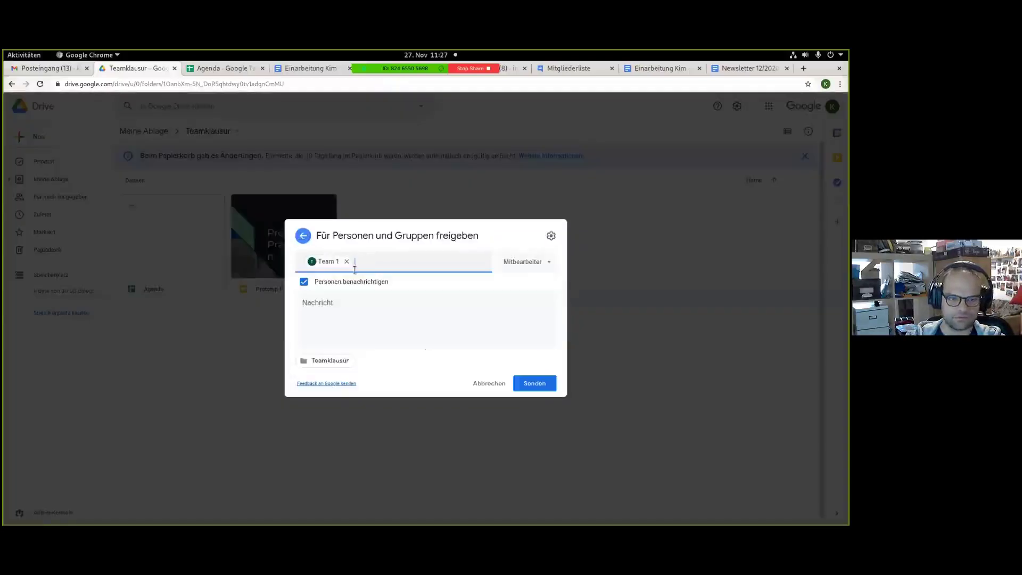
type("t")
key("Return")
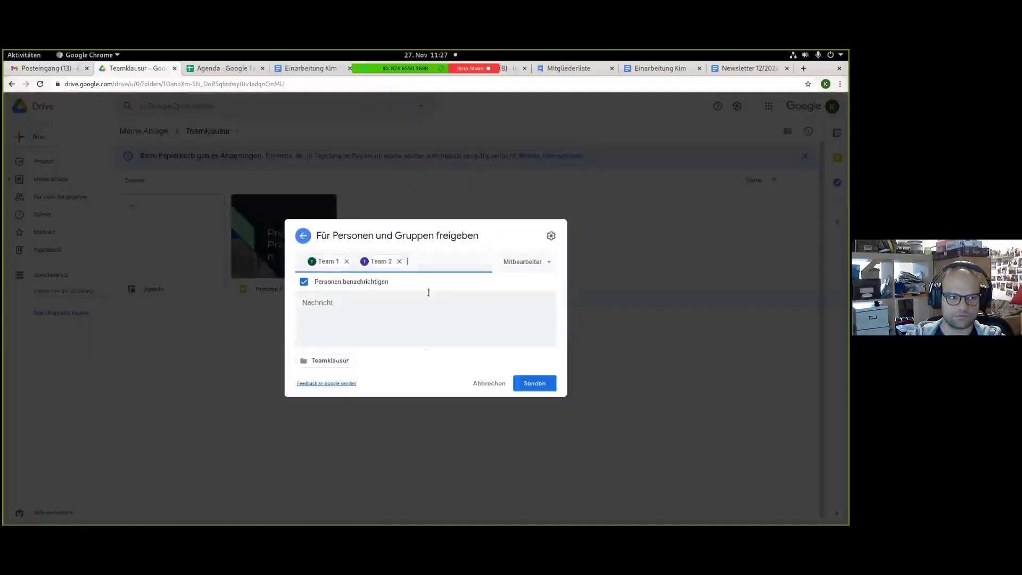
left_click(524, 381)
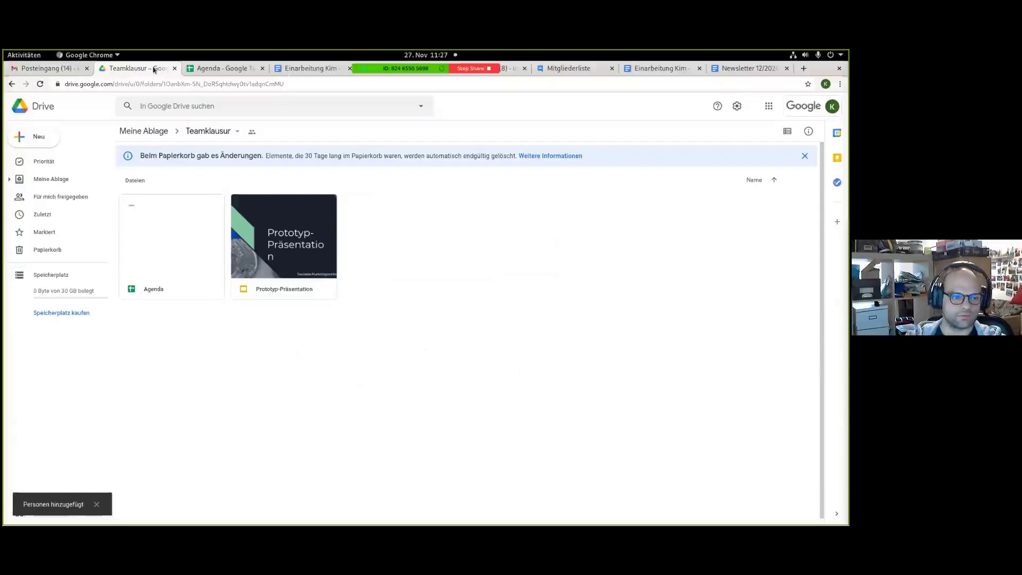
left_click(263, 68)
Check the Einarbeitung Kim task list, then launch a new Jamboard from Gmail's apps grid.
left_click(252, 77)
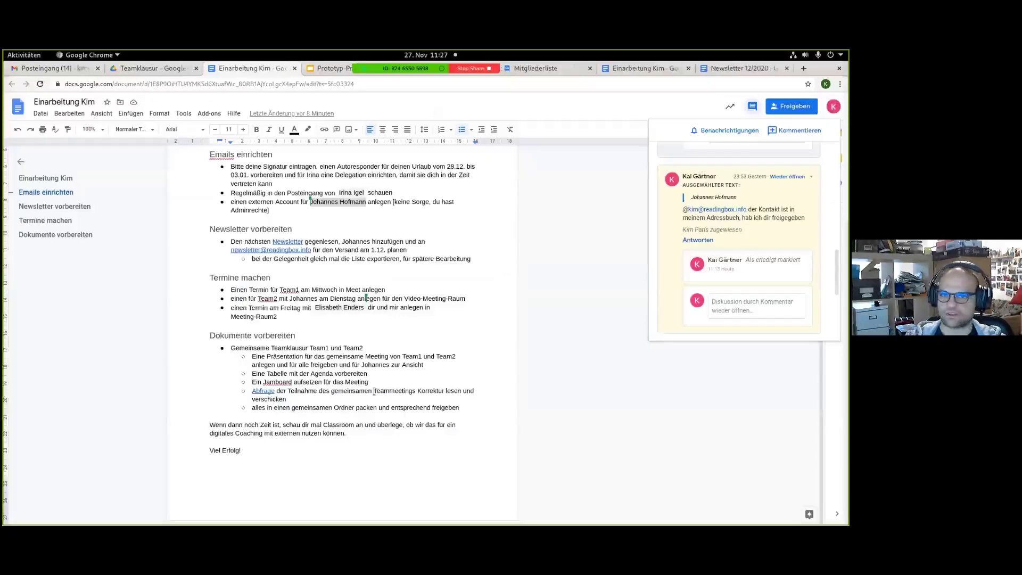
left_click(73, 70)
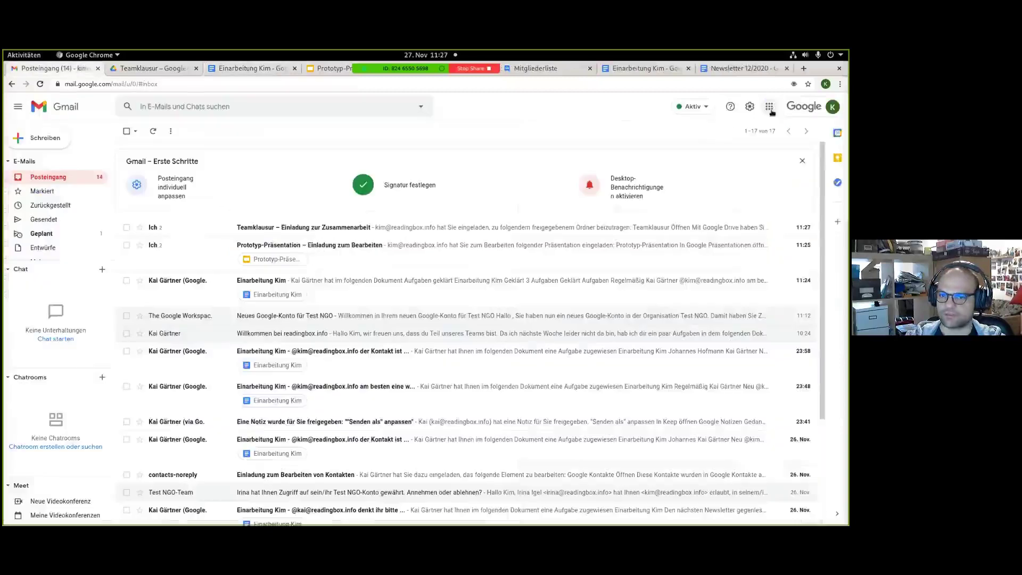
left_click(770, 108)
scroll(794, 245, "down", 2)
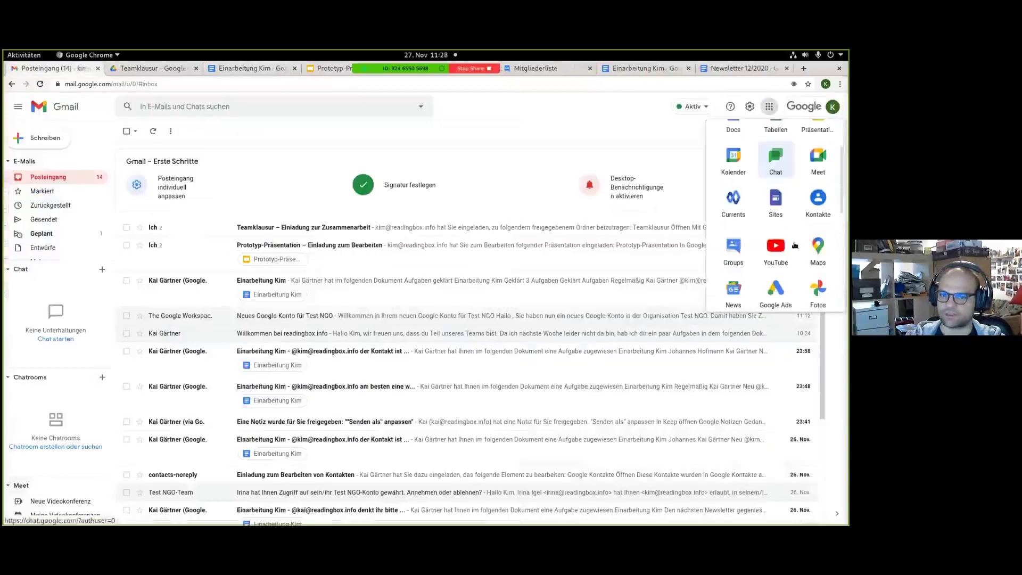
scroll(794, 246, "down", 1)
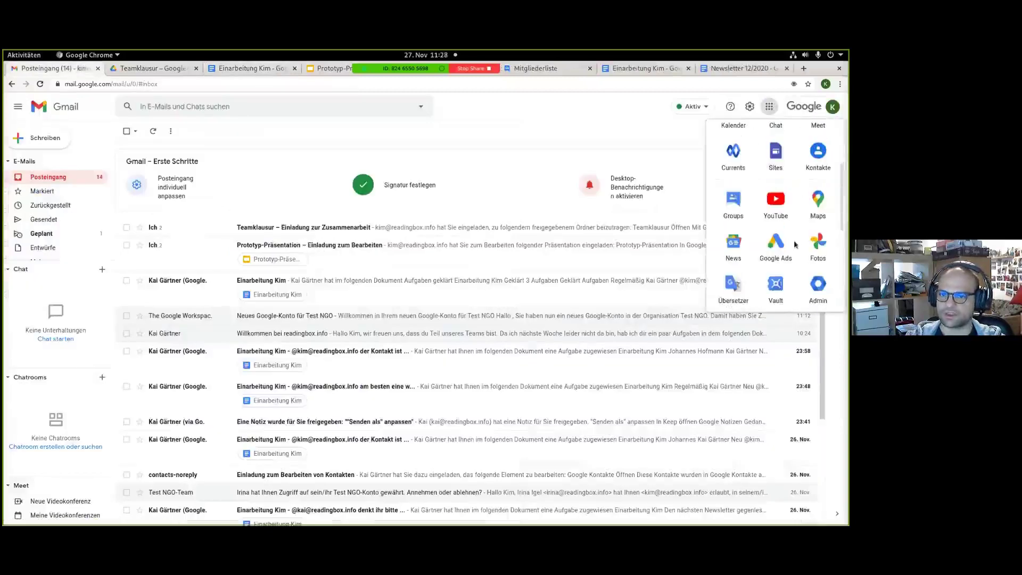
scroll(794, 244, "up", 3)
scroll(795, 241, "down", 4)
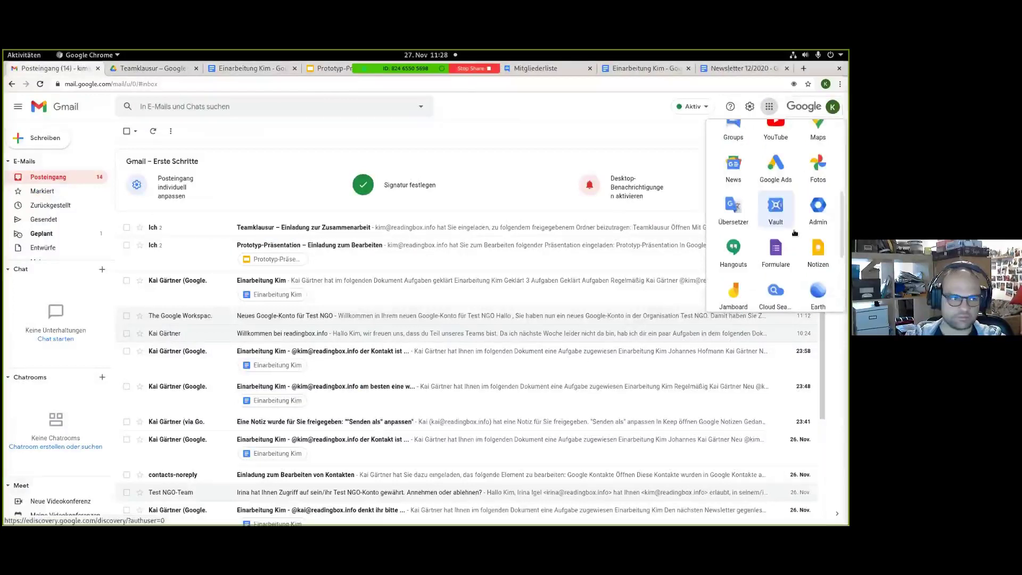
scroll(795, 232, "down", 1)
left_click(736, 238)
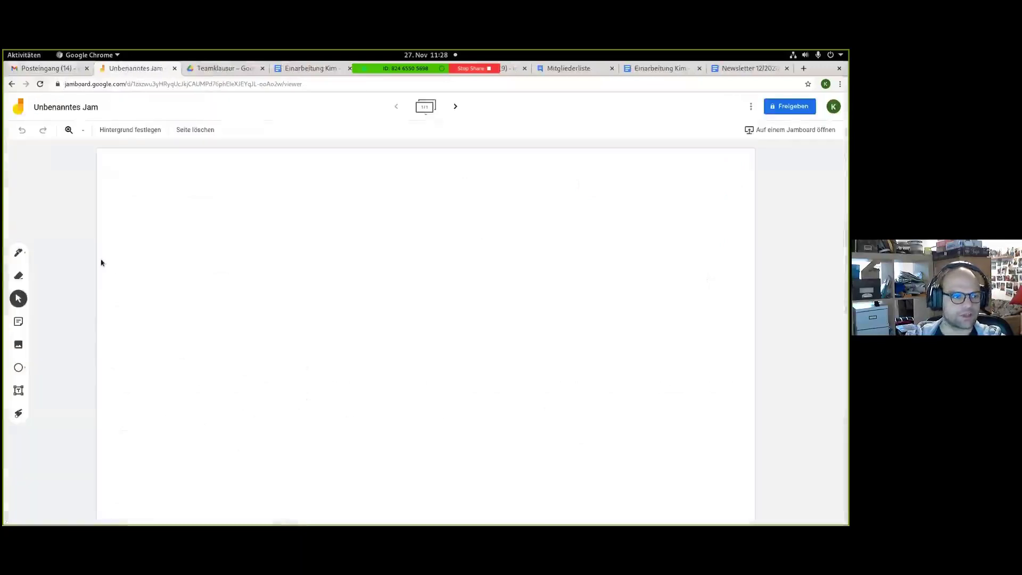
Draw a freehand loop near the frame's upper centre with the pen, then return to Gmail.
left_click(18, 257)
left_click_drag(341, 224, 354, 233)
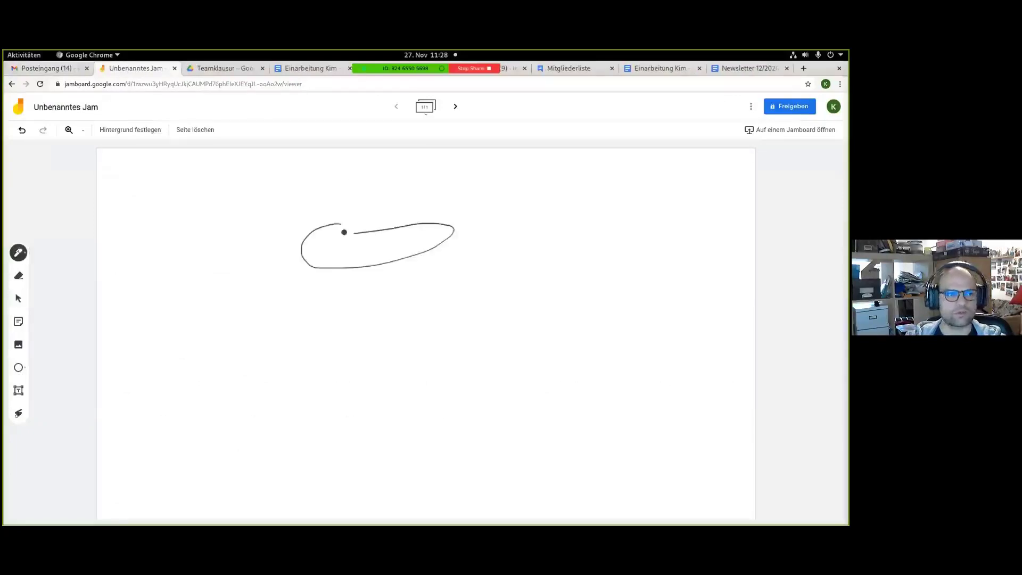
left_click(29, 70)
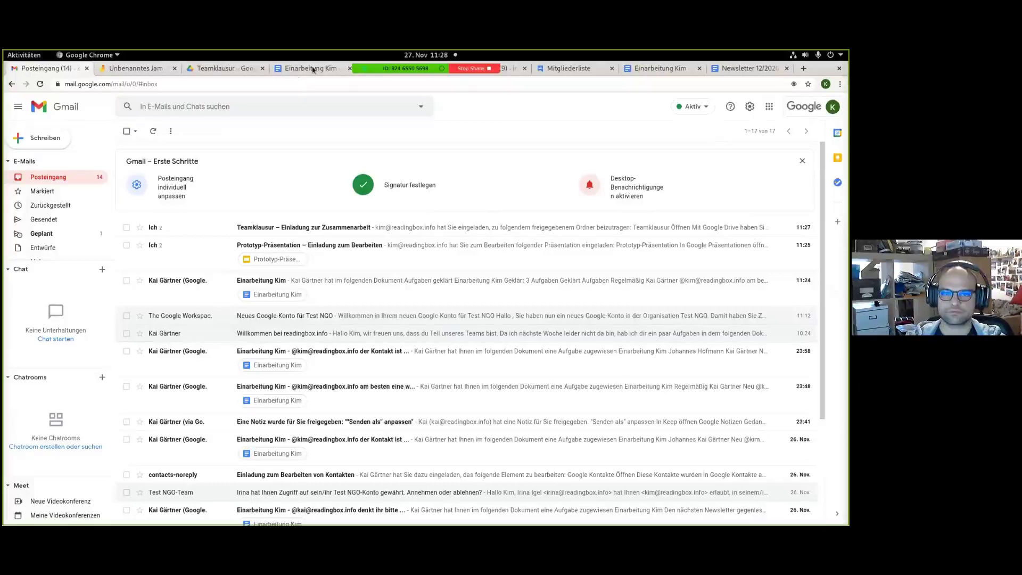
Follow the Abfrage link in Einarbeitung Kim to open the Gemeinsames Teammeeting form.
left_click(666, 69)
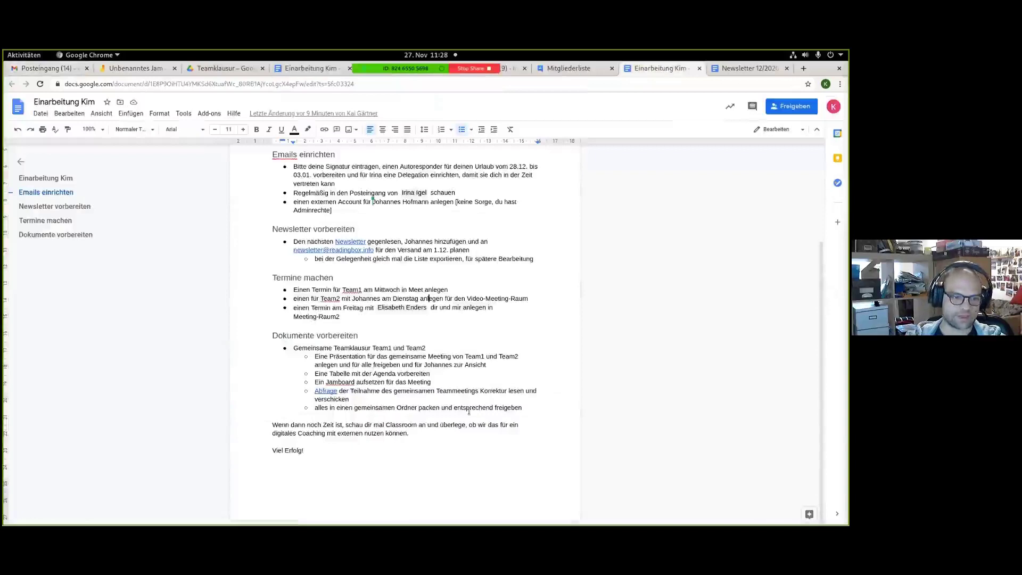
left_click(326, 391)
left_click(348, 405)
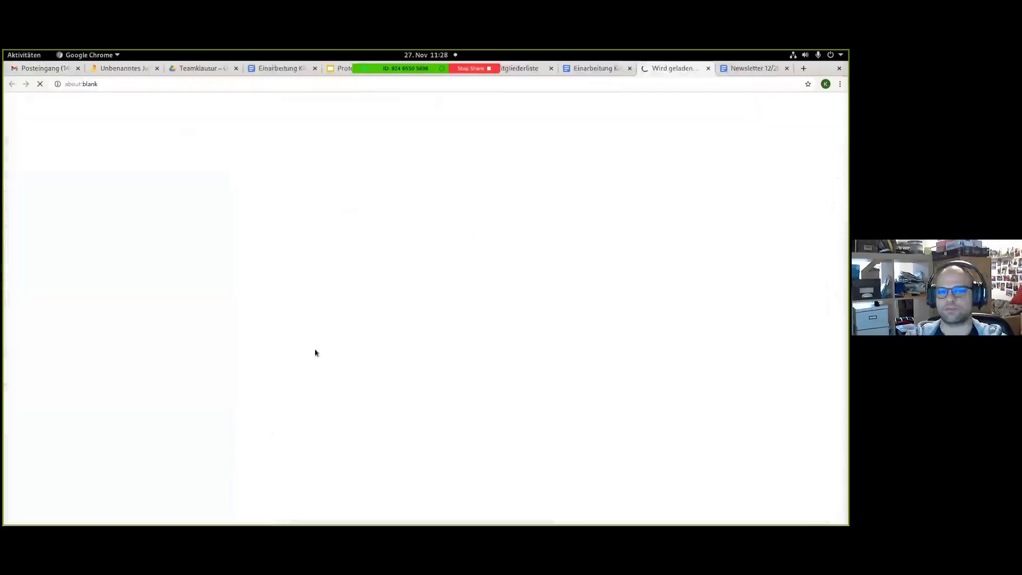